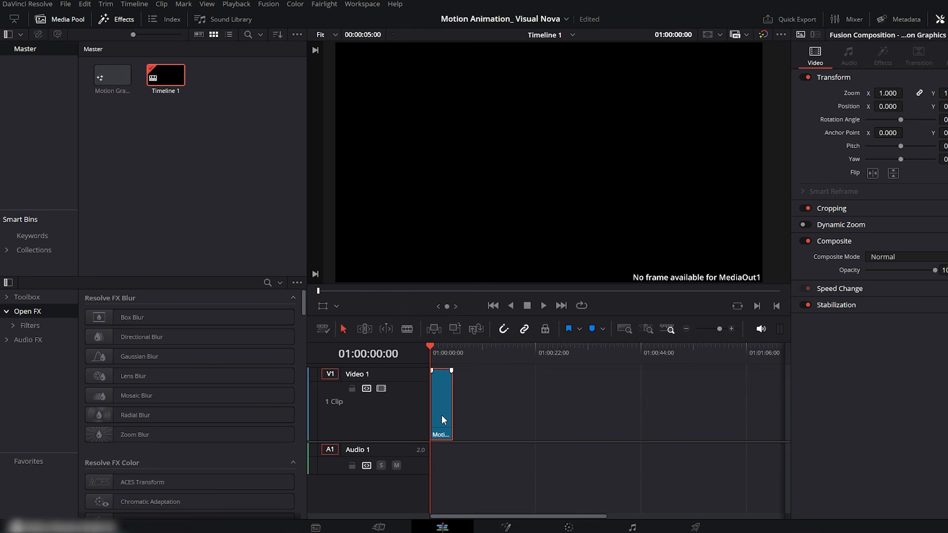
- Open the clip's Fusion composition, move MediaOut1 well away to make room, add a Background node and connect it to MediaOut1
{"action": "left_click", "coordinate": [507, 527]}
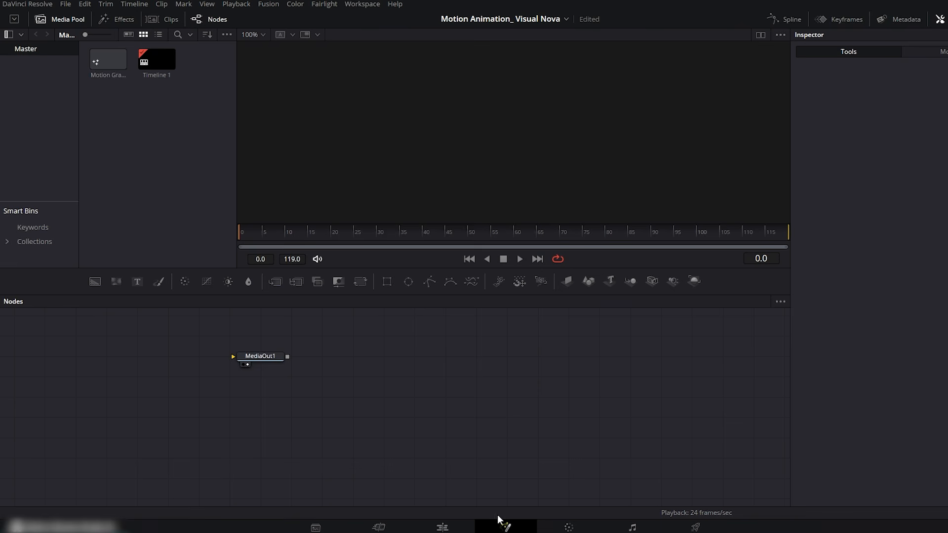
{"action": "left_click_drag", "start_coordinate": [283, 354], "coordinate": [678, 413]}
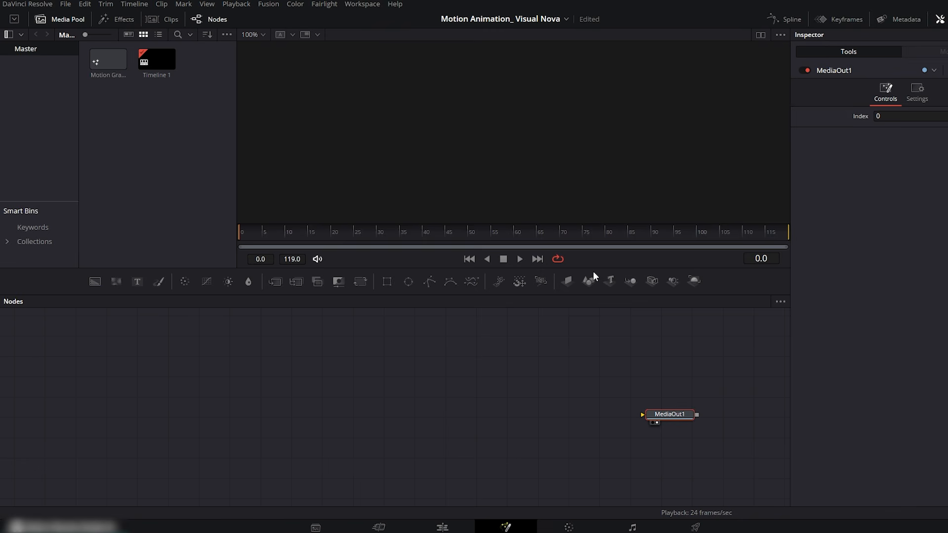
{"action": "left_click_drag", "start_coordinate": [94, 282], "coordinate": [113, 375]}
{"action": "left_click_drag", "start_coordinate": [127, 416], "coordinate": [650, 414]}
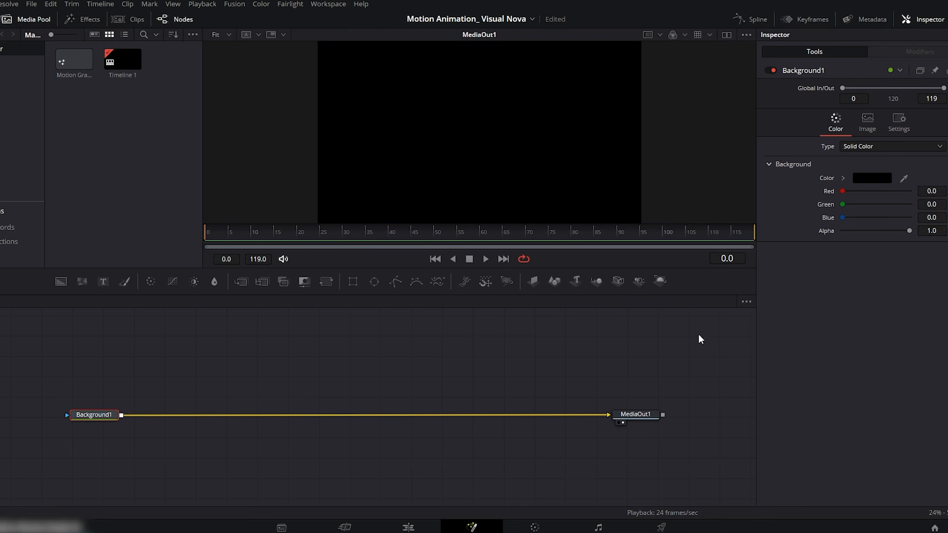
- Set the Background1 type to Four Corner and its top-left colour to #004f5b
{"action": "left_click", "coordinate": [849, 146]}
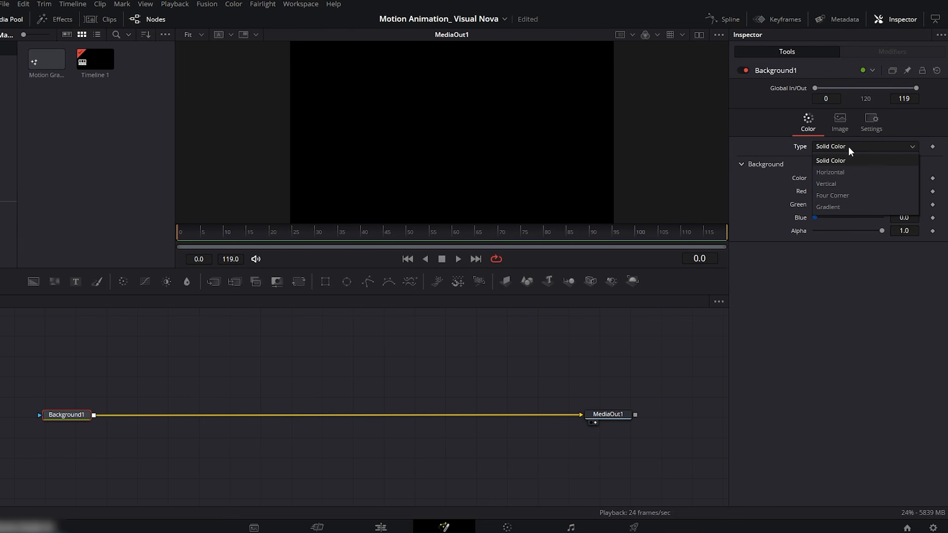
{"action": "left_click", "coordinate": [838, 196]}
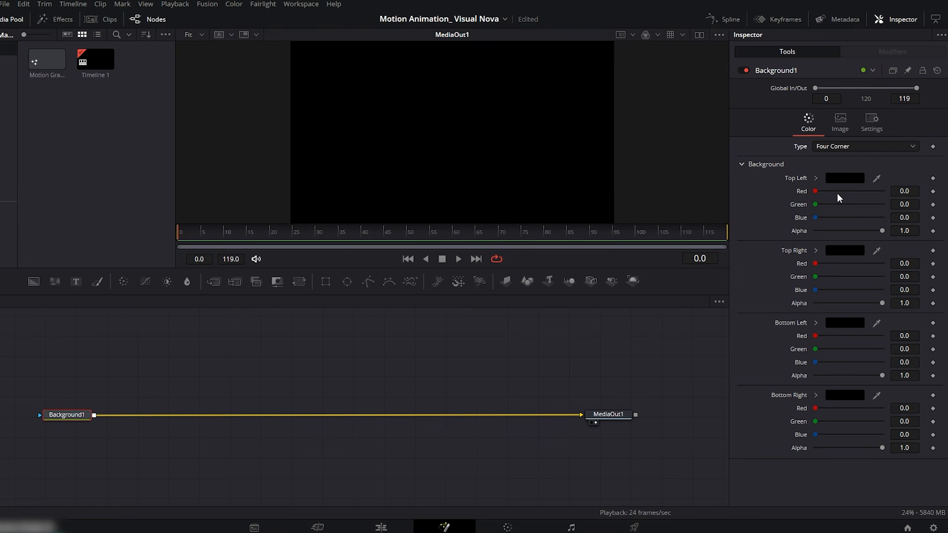
{"action": "left_click", "coordinate": [840, 177]}
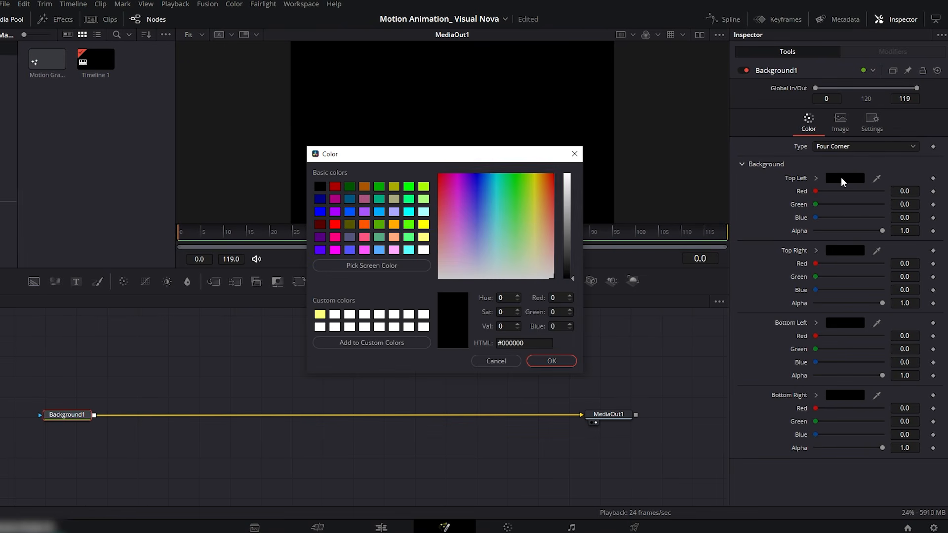
{"action": "left_click", "coordinate": [539, 345]}
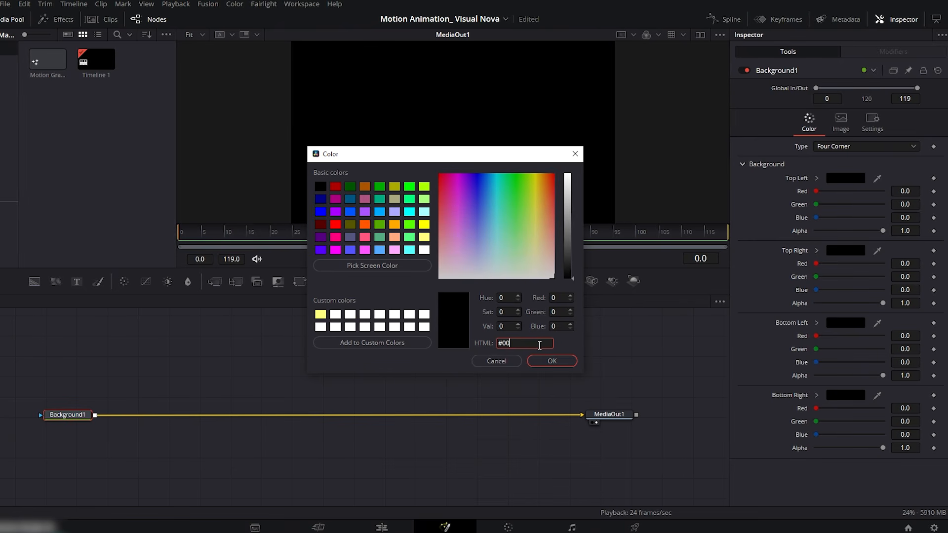
{"action": "type", "text": "4"}
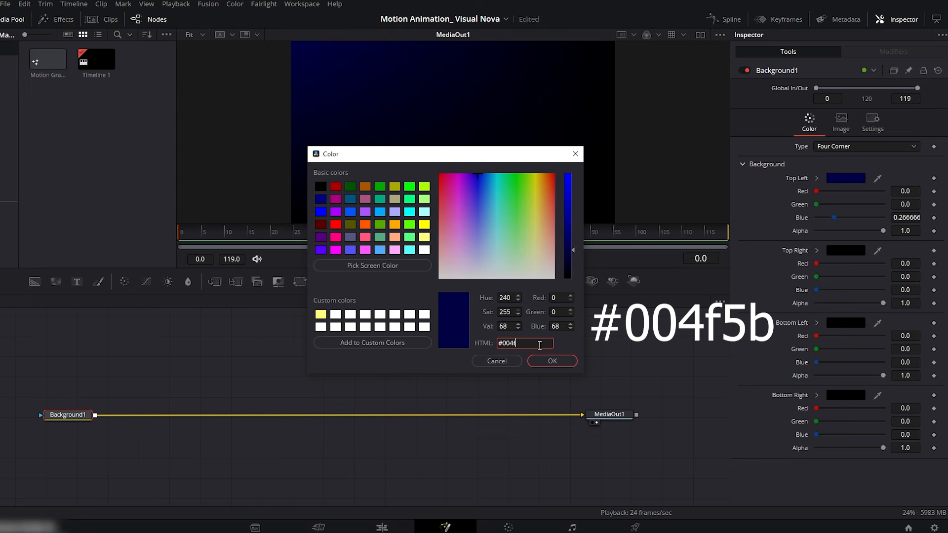
{"action": "type", "text": "f5b"}
{"action": "left_click", "coordinate": [553, 363]}
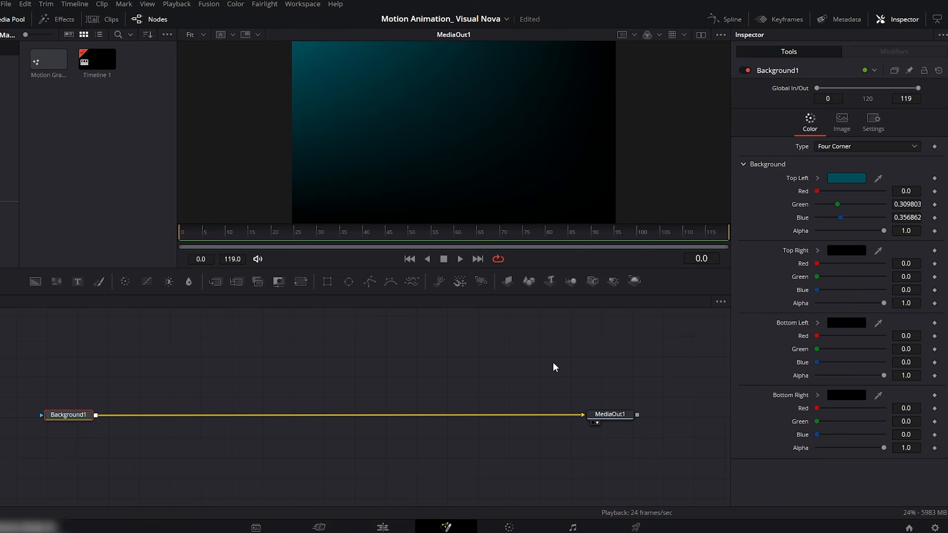
- Set the bottom-right colour of the Background1 four-corner gradient to #00b3ce
{"action": "left_click", "coordinate": [845, 396]}
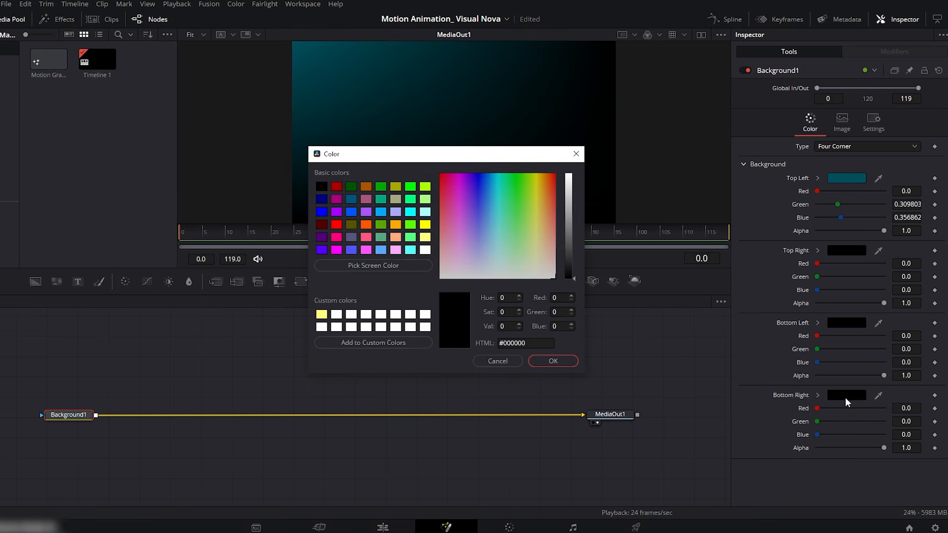
{"action": "left_click", "coordinate": [542, 343]}
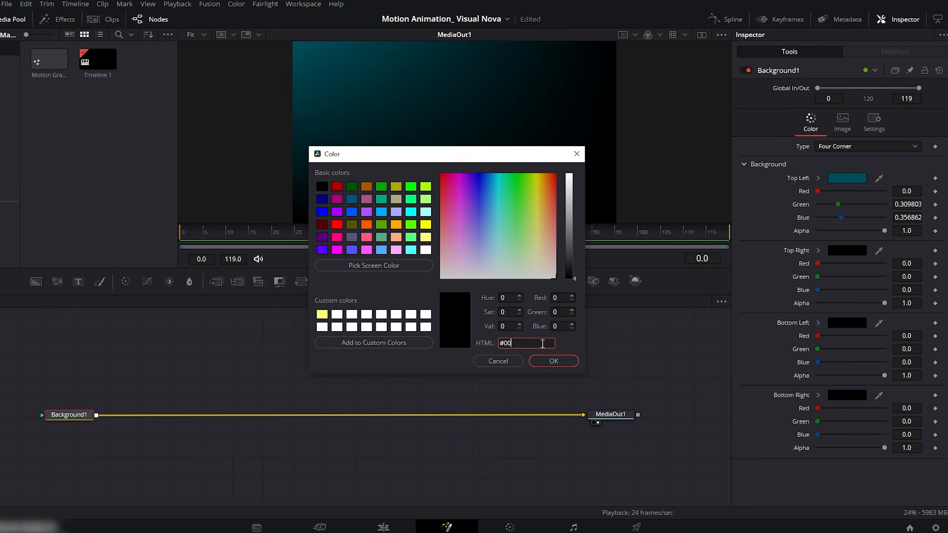
{"action": "type", "text": "#00b3c"}
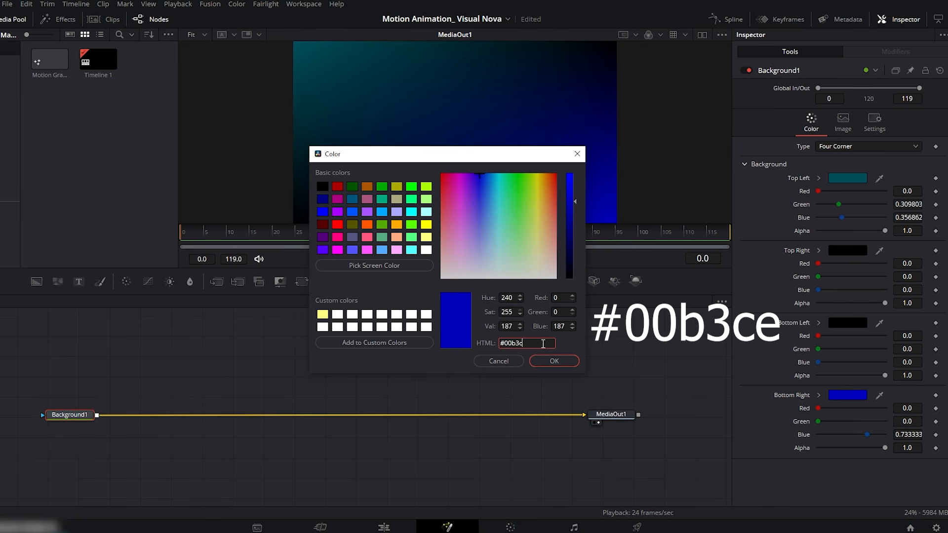
{"action": "type", "text": "e"}
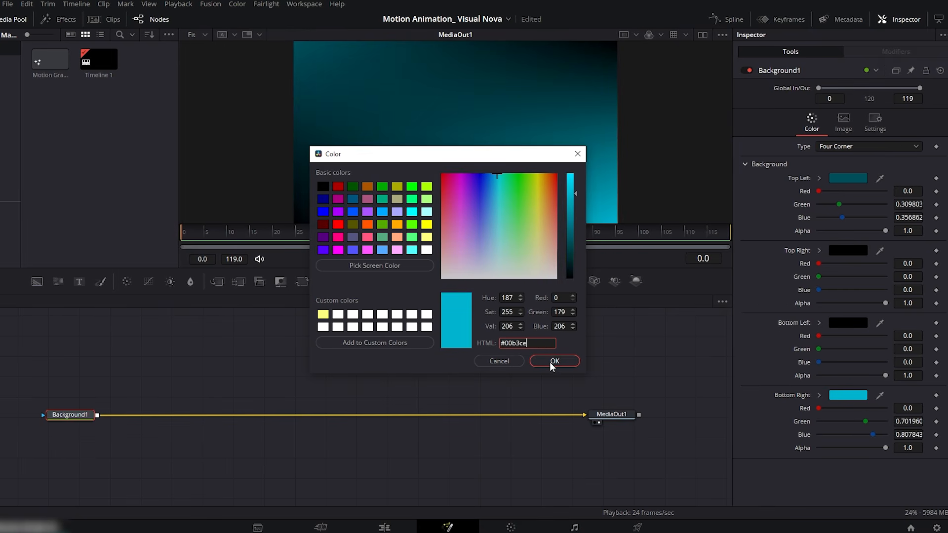
{"action": "left_click", "coordinate": [552, 364]}
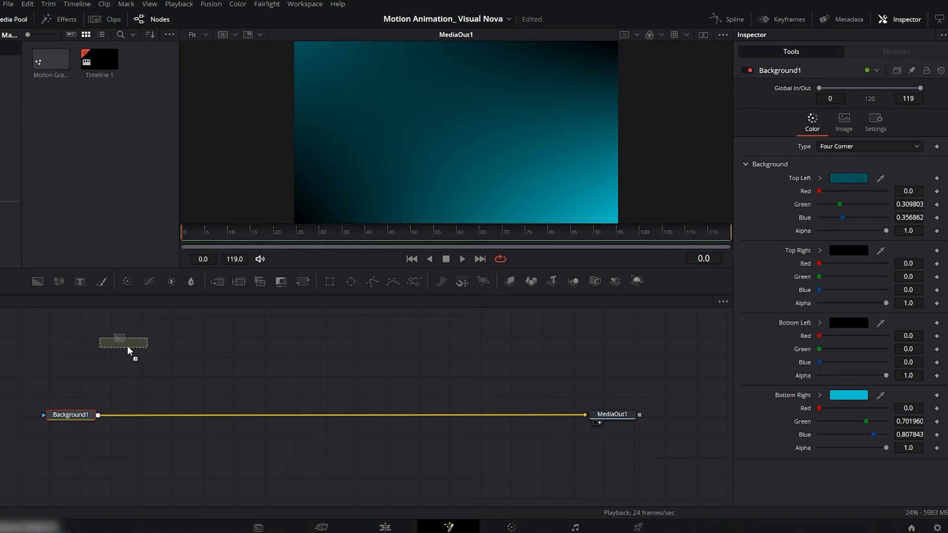
- Add a second Background node, merge it over Background1, and mask it with a Rectangle node
{"action": "left_click_drag", "start_coordinate": [134, 375], "coordinate": [134, 375]}
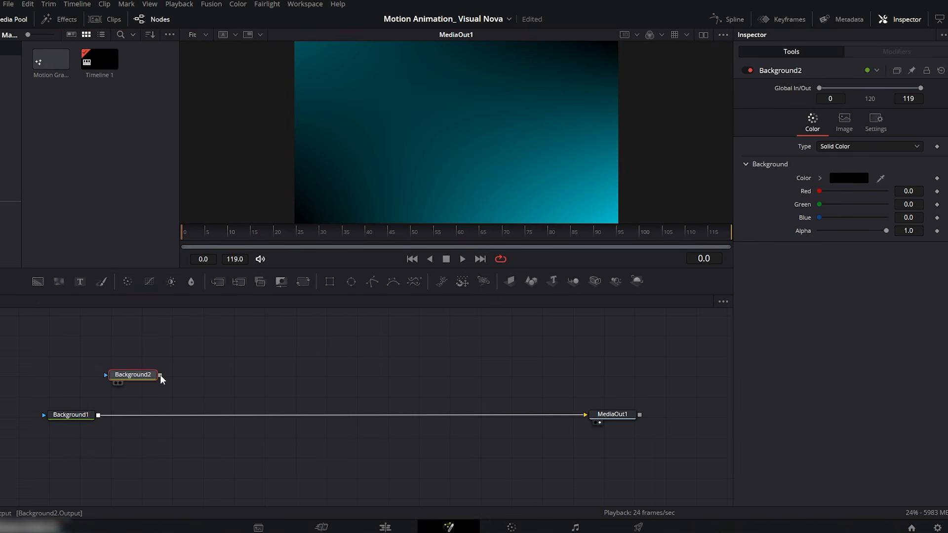
{"action": "left_click_drag", "start_coordinate": [107, 409], "coordinate": [101, 413]}
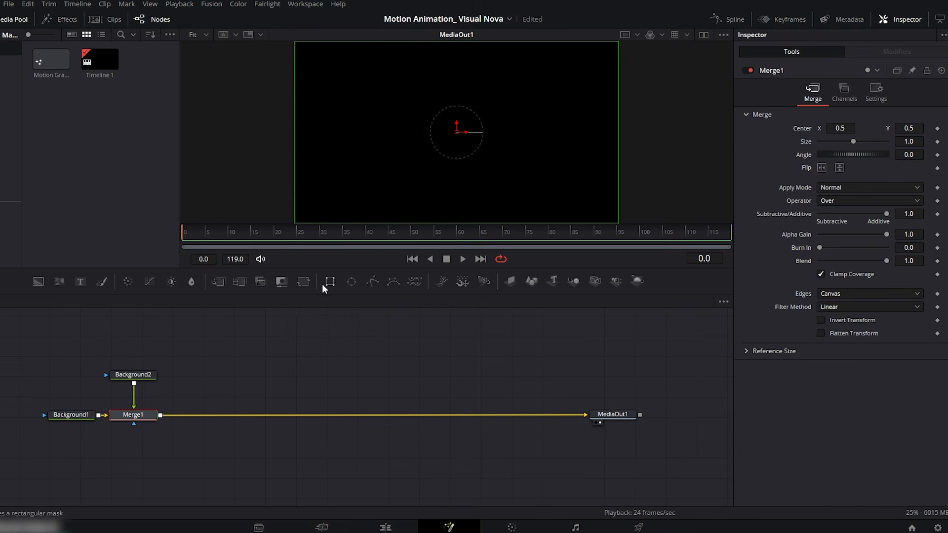
{"action": "left_click_drag", "start_coordinate": [328, 283], "coordinate": [138, 349]}
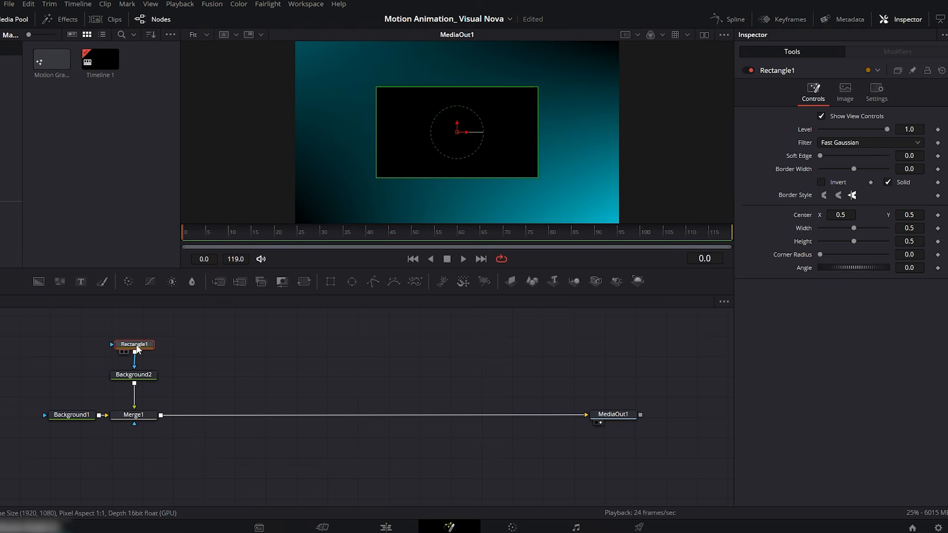
- Enlarge the viewer area and resize the rectangle mask to about 0.831 width and 0.729 height
{"action": "left_click_drag", "start_coordinate": [537, 132], "coordinate": [582, 132]}
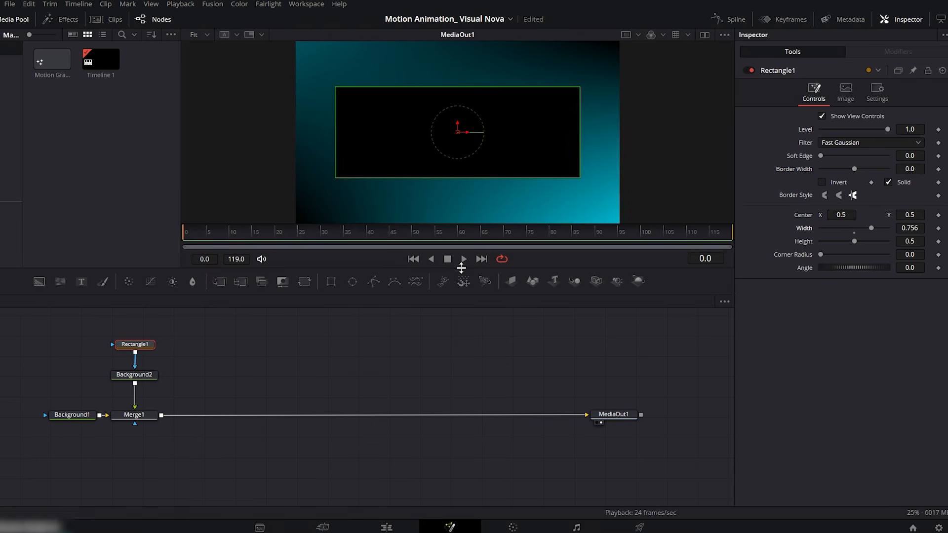
{"action": "left_click_drag", "start_coordinate": [460, 269], "coordinate": [455, 309]}
{"action": "left_click_drag", "start_coordinate": [855, 241], "coordinate": [928, 228]}
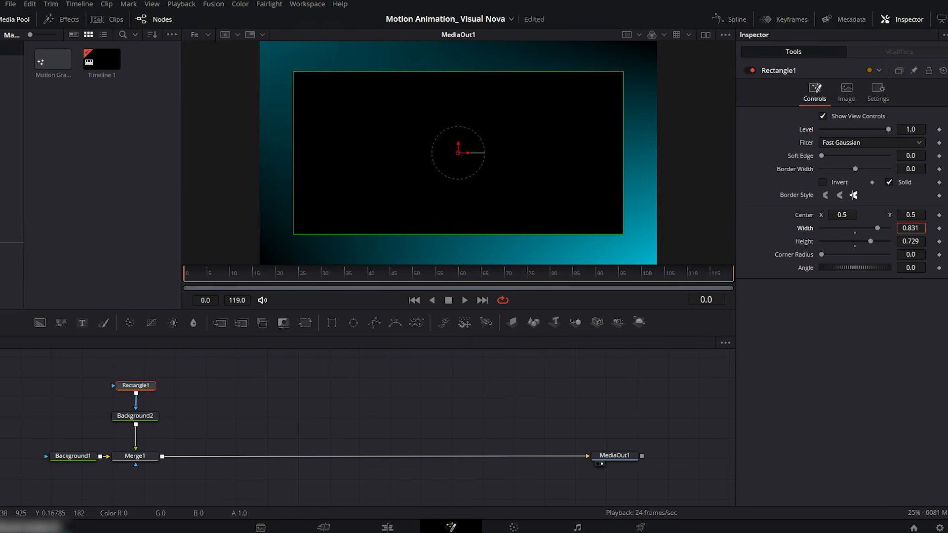
- Show the viewer guides, adjust the rectangle mask against them to width 0.896 and height 0.791, and hide the guides
{"action": "right_click", "coordinate": [516, 118]}
{"action": "mouse_move", "coordinate": [598, 149]}
{"action": "left_click", "coordinate": [645, 146]}
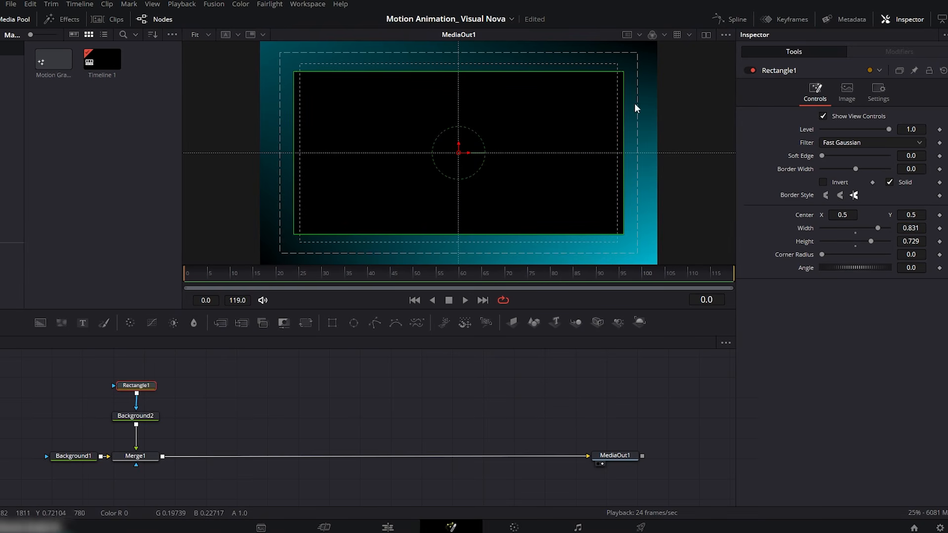
{"action": "left_click_drag", "start_coordinate": [902, 228], "coordinate": [935, 241]}
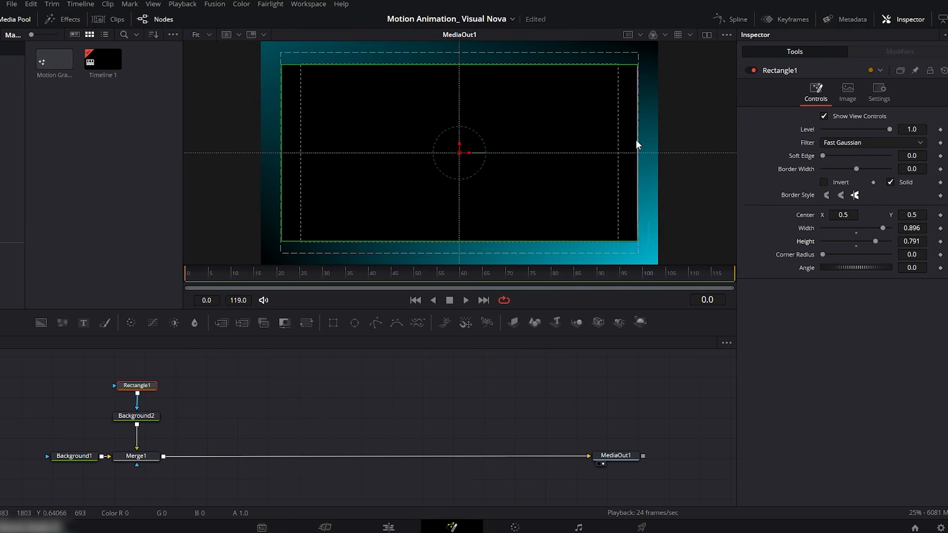
{"action": "right_click", "coordinate": [540, 128]}
{"action": "mouse_move", "coordinate": [563, 156]}
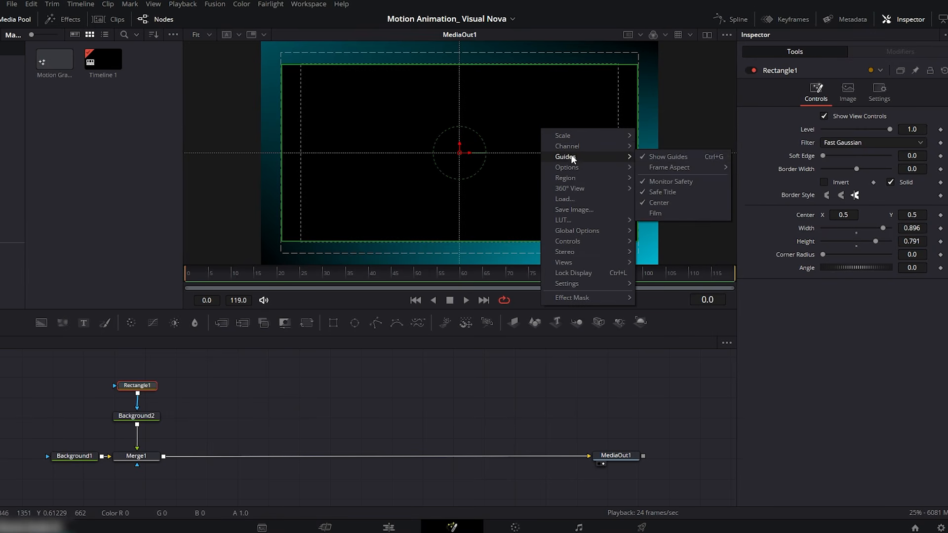
{"action": "left_click", "coordinate": [676, 158]}
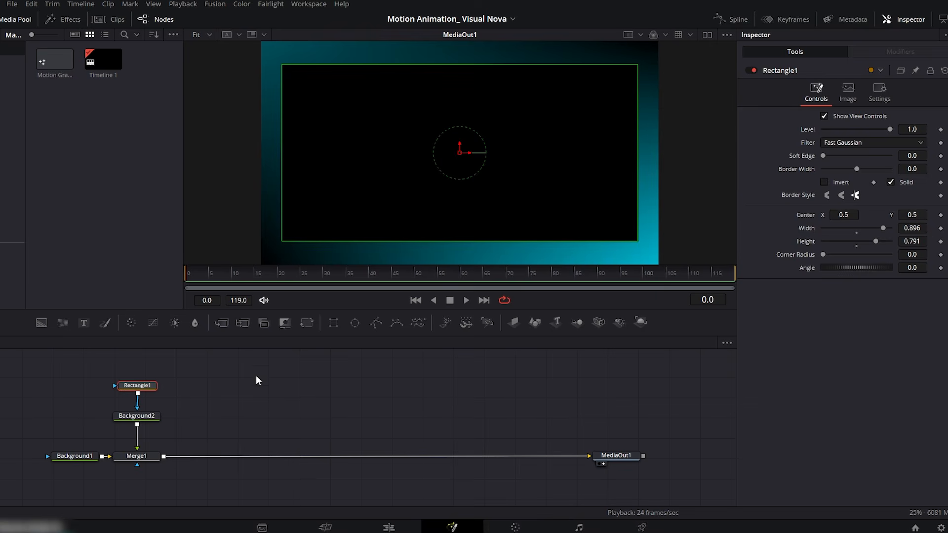
- Change Background2 to a linear gradient running diagonally from about X 0.065, Y 0.864 to about X 0.926, Y 0.145
{"action": "left_click", "coordinate": [148, 417]}
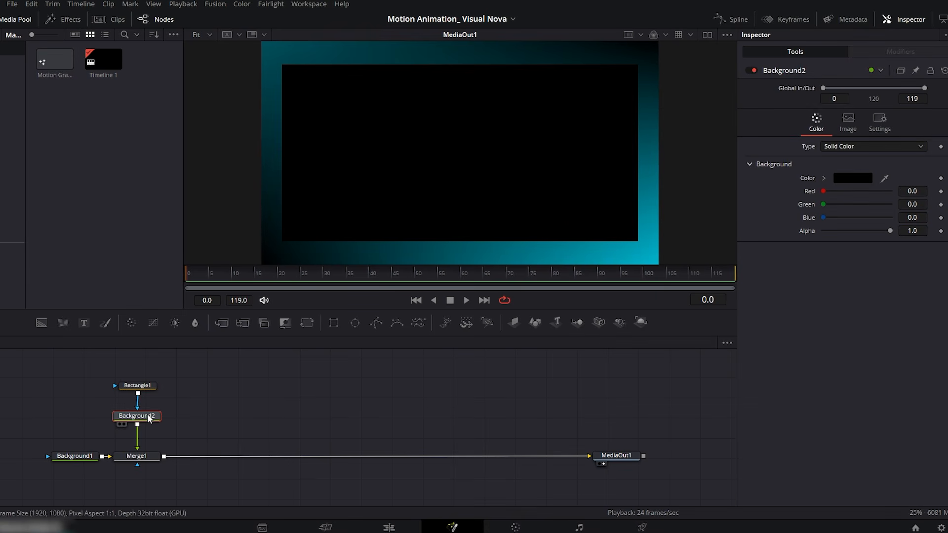
{"action": "left_click", "coordinate": [846, 147]}
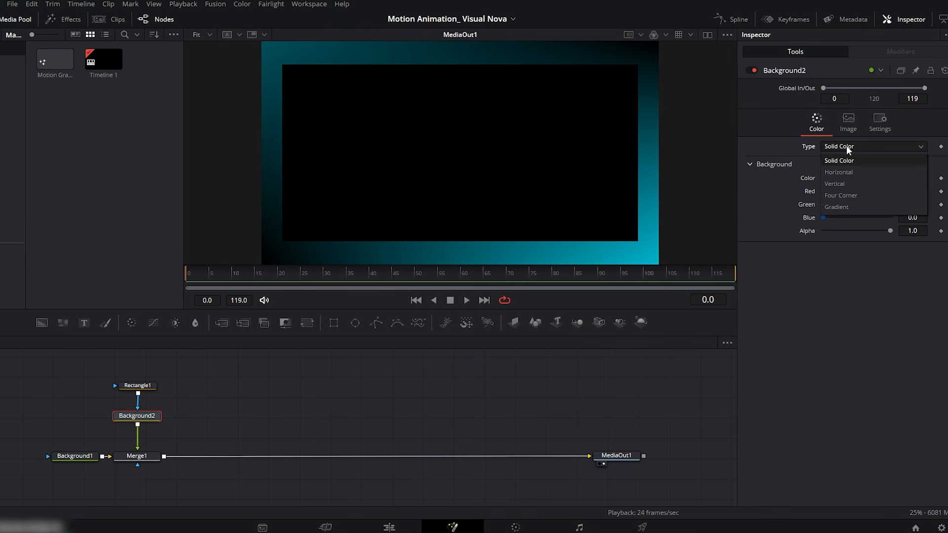
{"action": "left_click", "coordinate": [839, 210]}
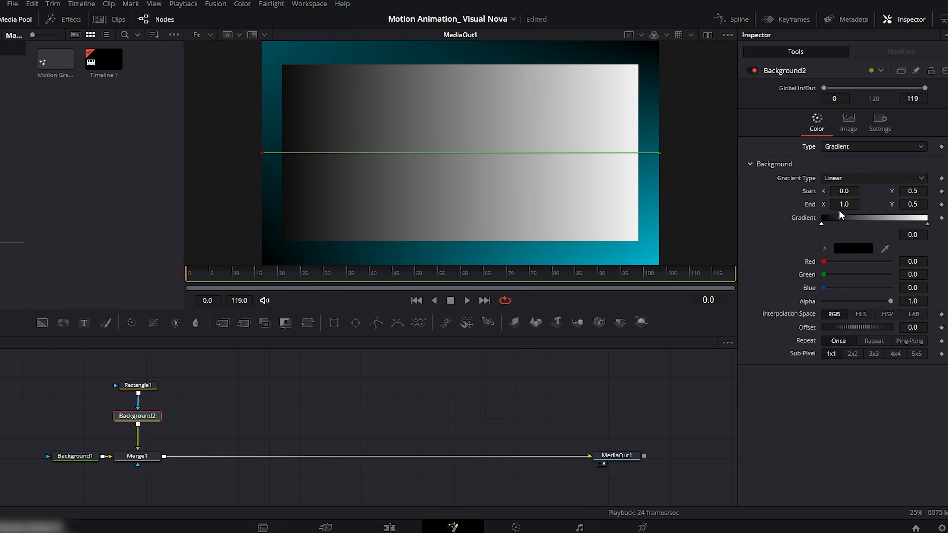
{"action": "left_click_drag", "start_coordinate": [262, 151], "coordinate": [289, 69]}
{"action": "left_click_drag", "start_coordinate": [659, 153], "coordinate": [630, 233]}
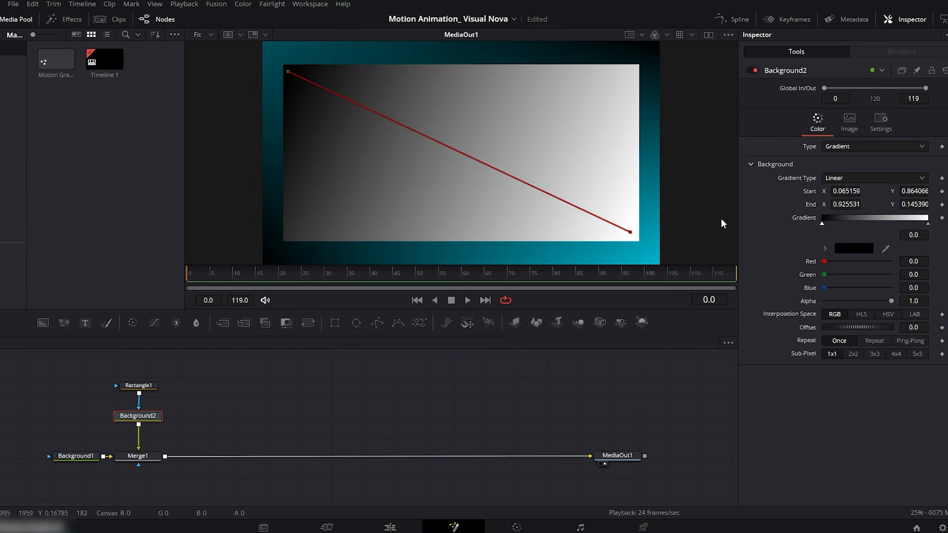
- Set the start colour of the Background2 gradient to #3a9091
{"action": "left_click", "coordinate": [848, 248]}
{"action": "double_click", "coordinate": [552, 341]}
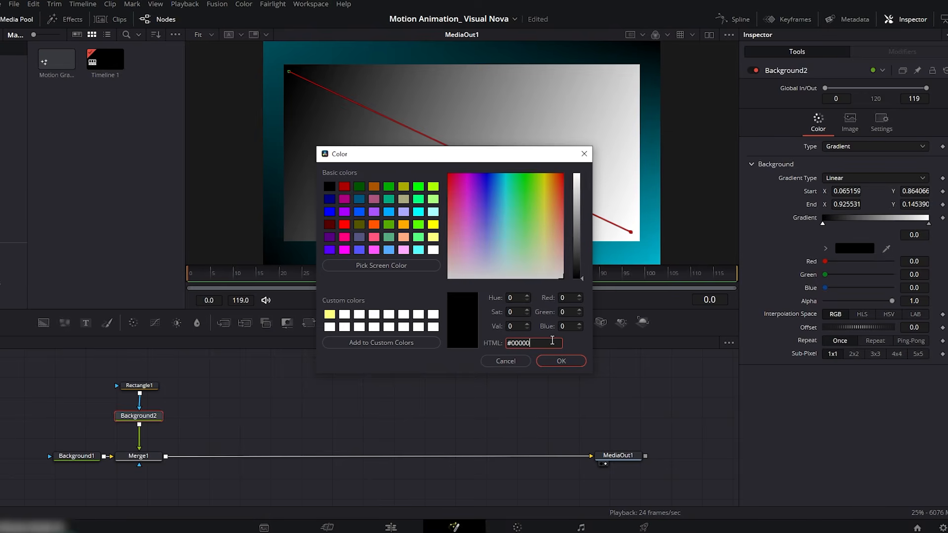
{"action": "type", "text": "3a9091"}
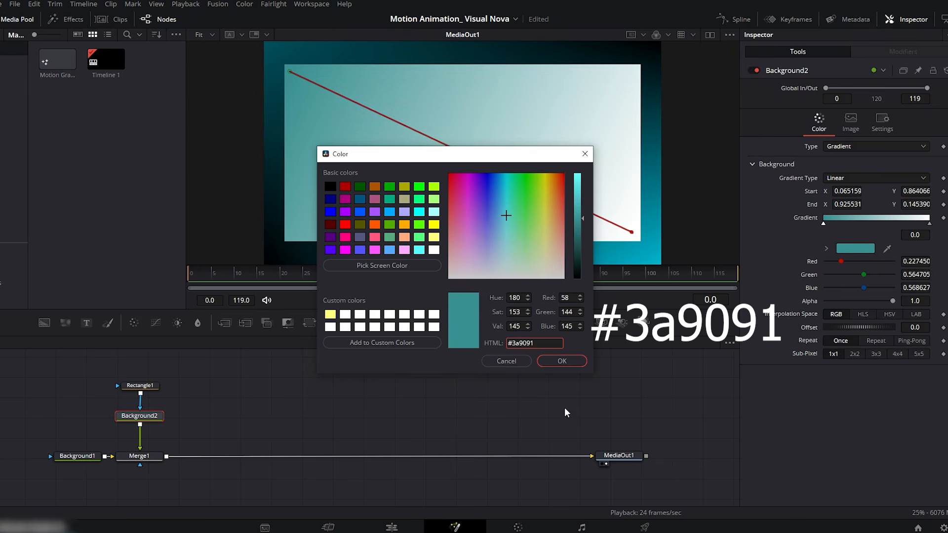
{"action": "left_click", "coordinate": [561, 362]}
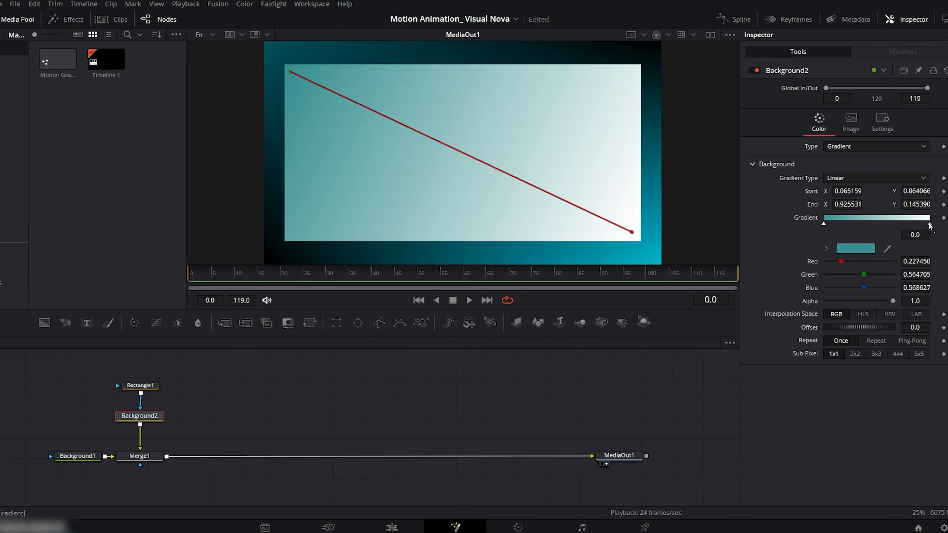
- Set the end colour of the Background2 gradient to #358284
{"action": "left_click", "coordinate": [930, 224]}
{"action": "left_click", "coordinate": [860, 252]}
{"action": "double_click", "coordinate": [532, 343]}
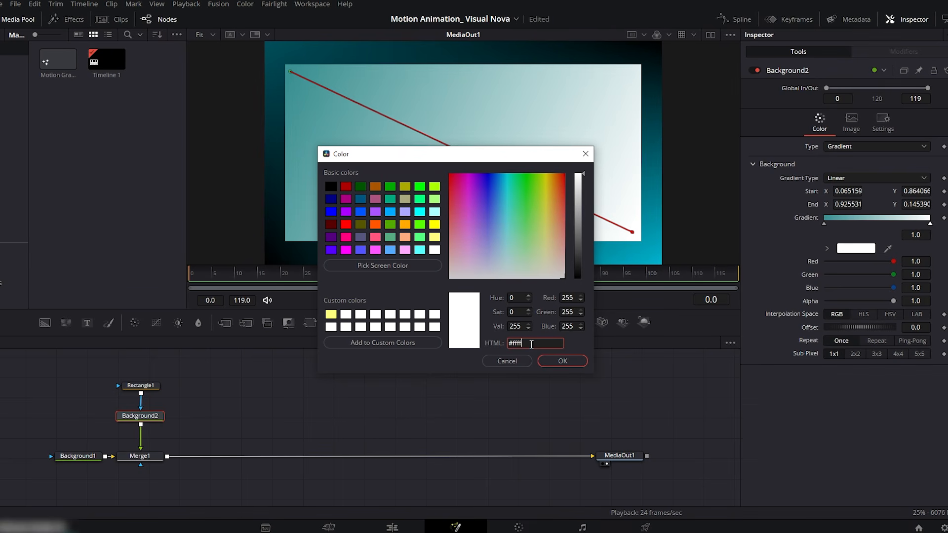
{"action": "key", "text": "BackSpace"}
{"action": "type", "text": "3"}
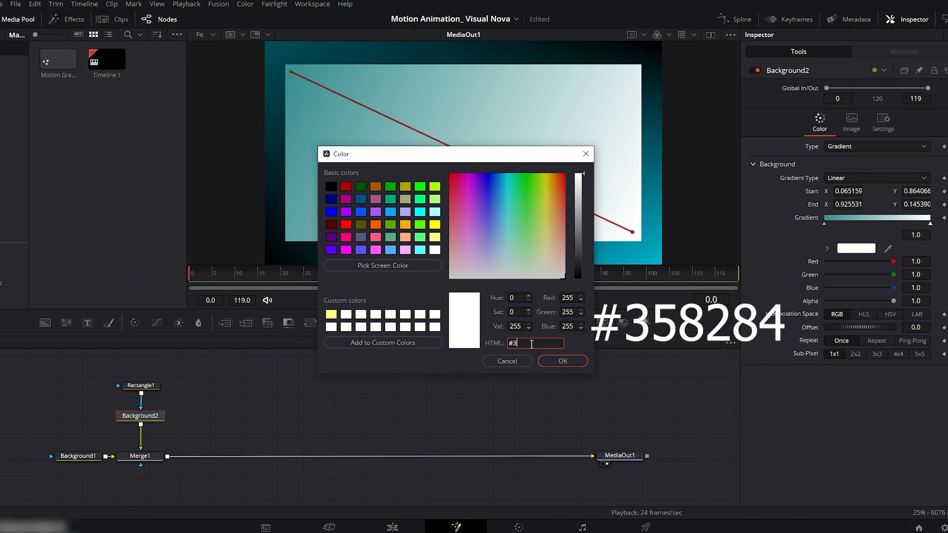
{"action": "type", "text": "582"}
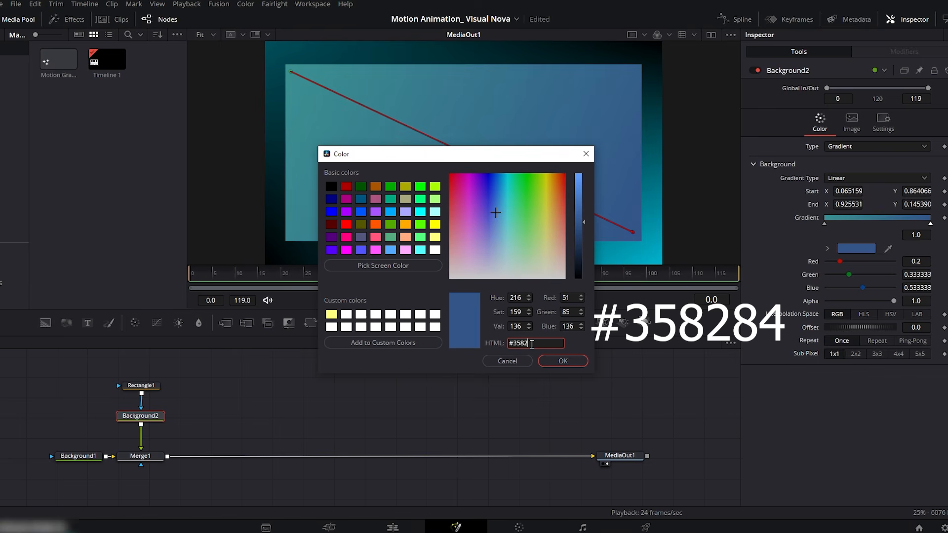
{"action": "type", "text": "84"}
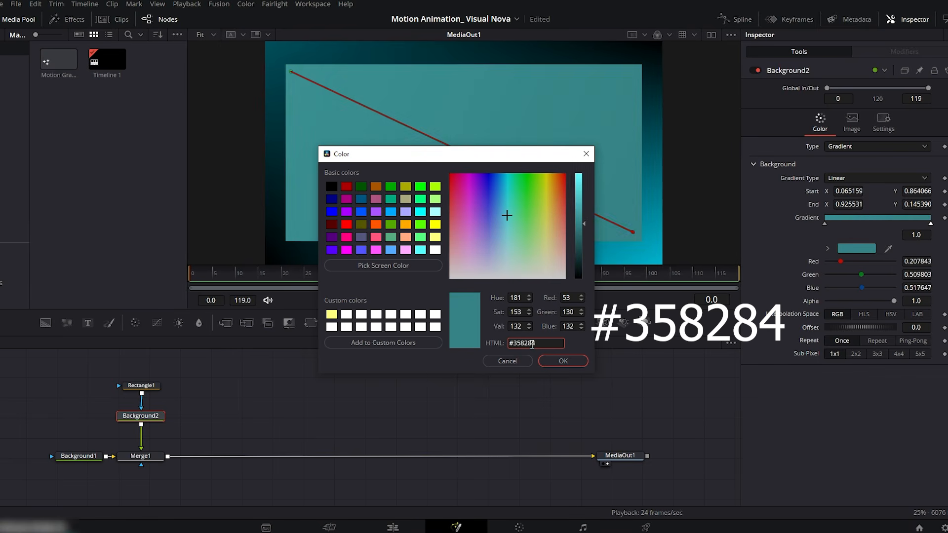
{"action": "left_click", "coordinate": [555, 360]}
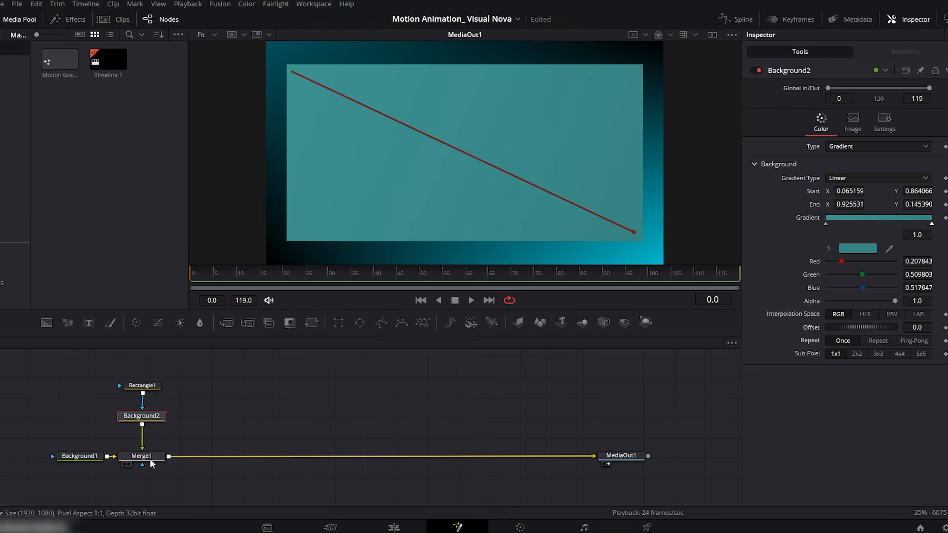
- Add an Edge Detect node after Merge1 and enable its edge mask overlay
{"action": "left_click", "coordinate": [151, 460]}
{"action": "key", "text": "ctrl+shift+space"}
{"action": "type", "text": "edg"}
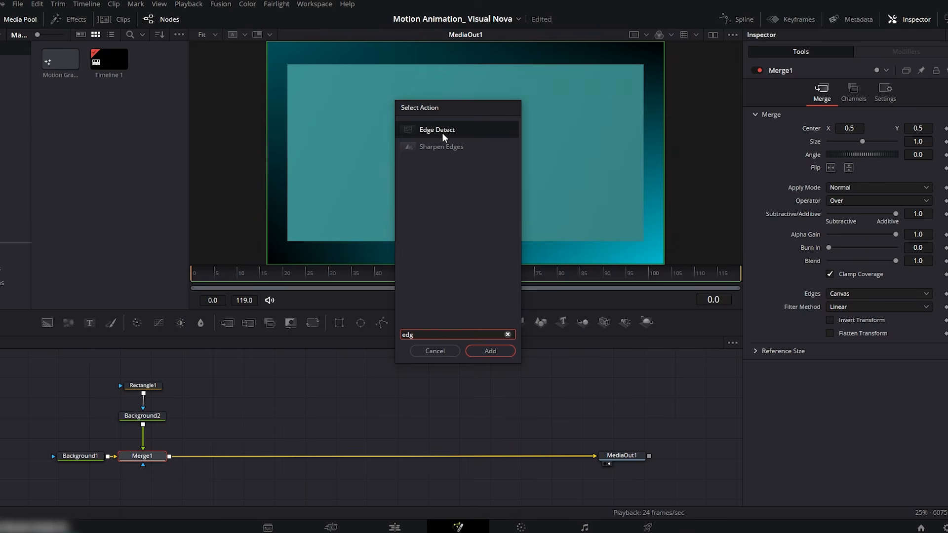
{"action": "left_click", "coordinate": [487, 351]}
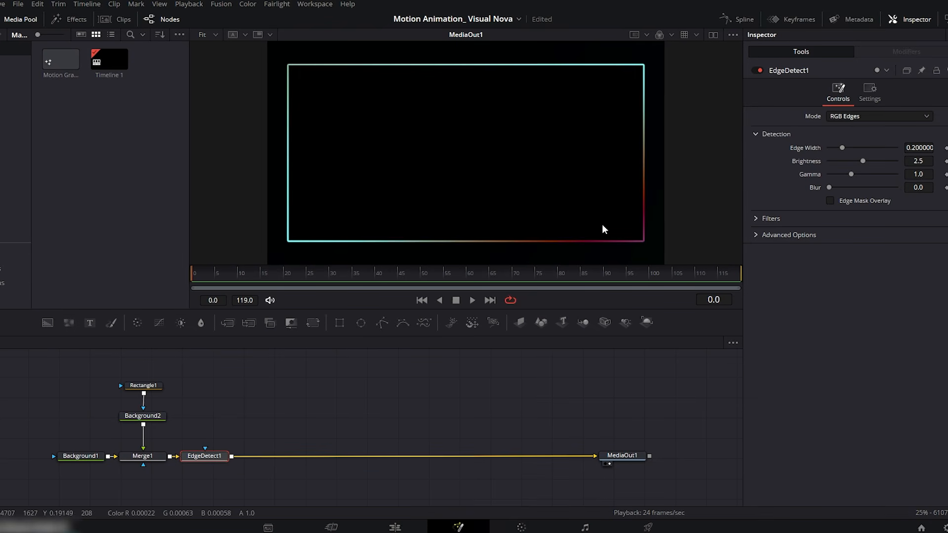
{"action": "left_click", "coordinate": [830, 201]}
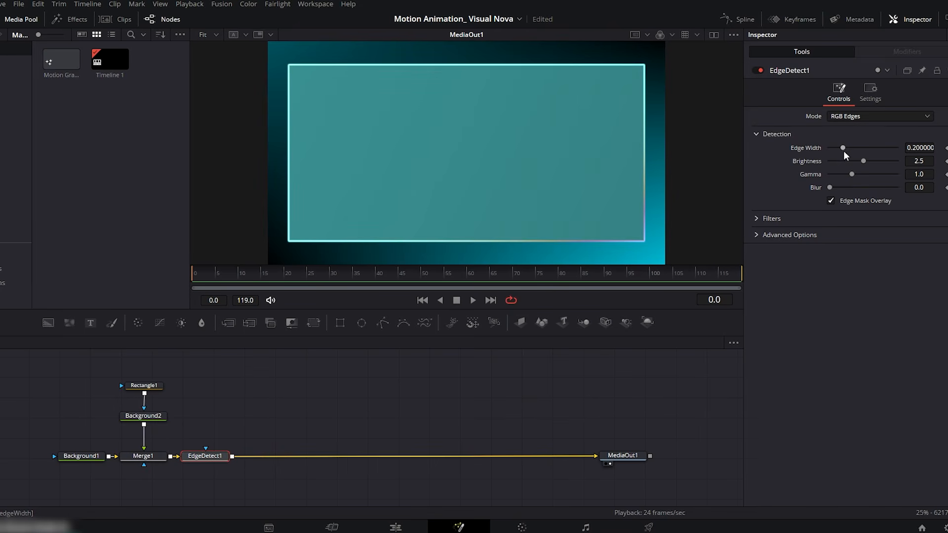
- Tune EdgeDetect1 to edge width 0.11, brightness 1.772, gamma 0.795 and blur 0.276
{"action": "left_click_drag", "start_coordinate": [844, 147], "coordinate": [858, 161]}
{"action": "left_click_drag", "start_coordinate": [831, 188], "coordinate": [840, 148]}
{"action": "left_click_drag", "start_coordinate": [859, 161], "coordinate": [857, 161]}
{"action": "mouse_move", "coordinate": [853, 188]}
{"action": "left_mouse_down"}
{"action": "mouse_move", "coordinate": [863, 185]}
{"action": "mouse_move", "coordinate": [852, 185]}
{"action": "left_mouse_up"}
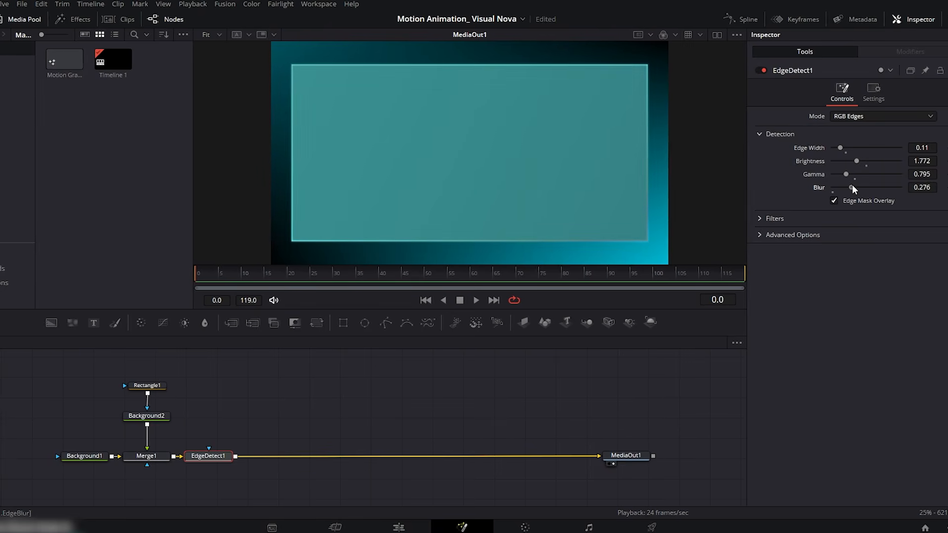
- Round the Rectangle1 mask with a corner radius of 0.134
{"action": "left_click", "coordinate": [147, 386]}
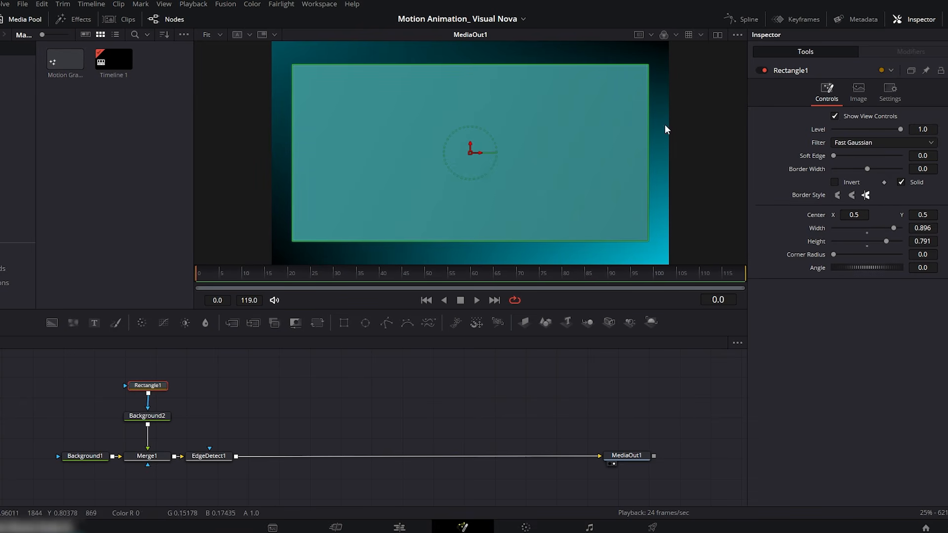
{"action": "left_click_drag", "start_coordinate": [833, 255], "coordinate": [842, 255]}
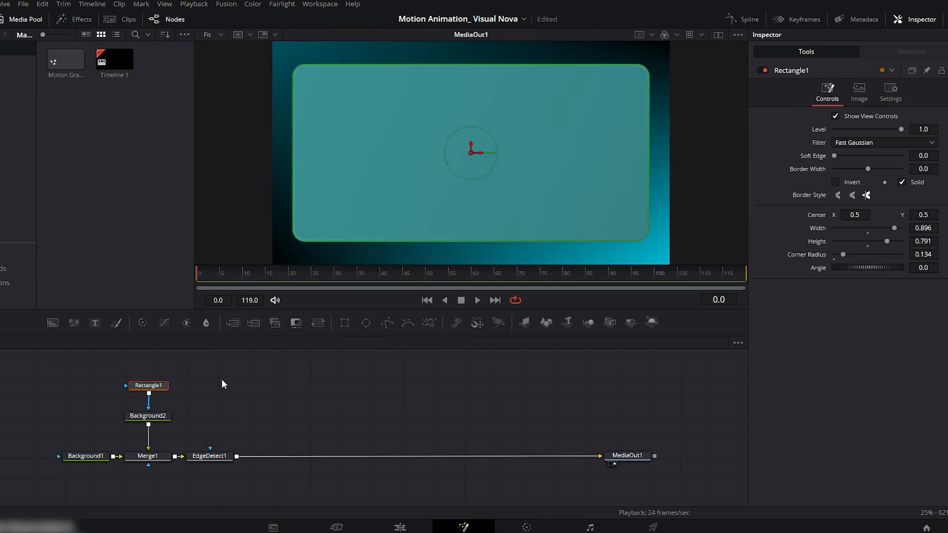
- Merge a new Background node over EdgeDetect1 and mask it with a Rectangle
{"action": "left_click", "coordinate": [209, 456]}
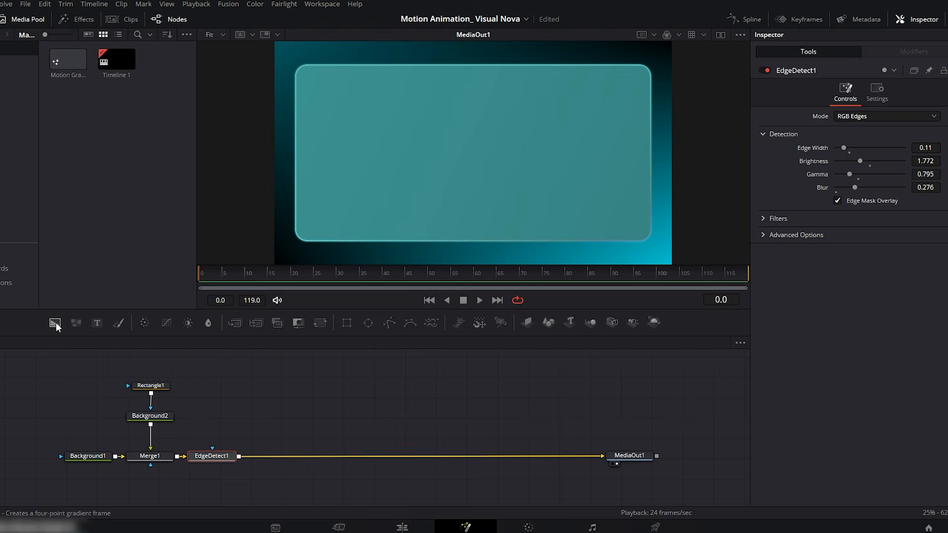
{"action": "left_click_drag", "start_coordinate": [54, 322], "coordinate": [242, 458]}
{"action": "left_click_drag", "start_coordinate": [321, 322], "coordinate": [336, 335]}
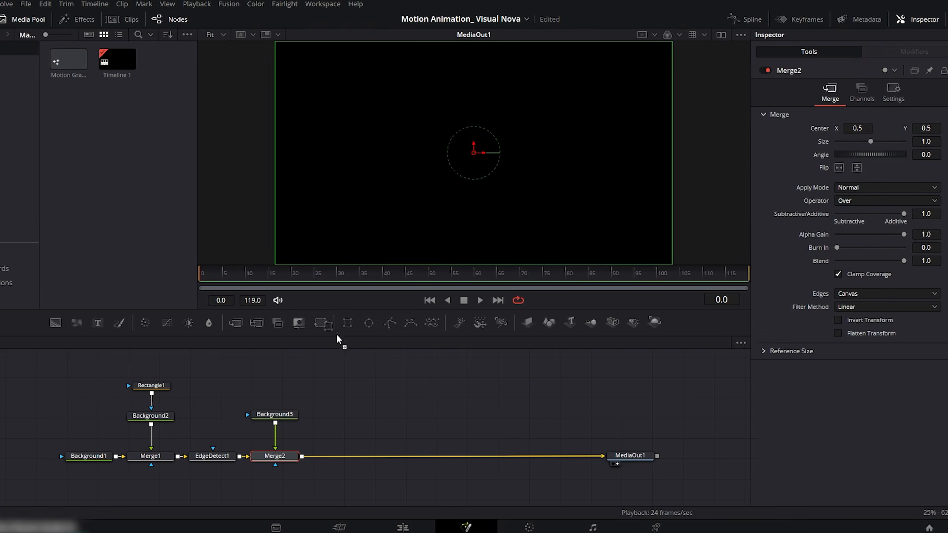
{"action": "mouse_move", "coordinate": [275, 389]}
{"action": "left_mouse_down"}
{"action": "mouse_move", "coordinate": [281, 414]}
{"action": "mouse_move", "coordinate": [278, 389]}
{"action": "left_mouse_up"}
- Shape Rectangle2 into a thin line 0.806 wide and 0.018 high, with its centre at Y 0.195
{"action": "left_click_drag", "start_coordinate": [926, 228], "coordinate": [947, 229]}
{"action": "left_click_drag", "start_coordinate": [927, 241], "coordinate": [668, 235]}
{"action": "left_click_drag", "start_coordinate": [923, 214], "coordinate": [769, 215]}
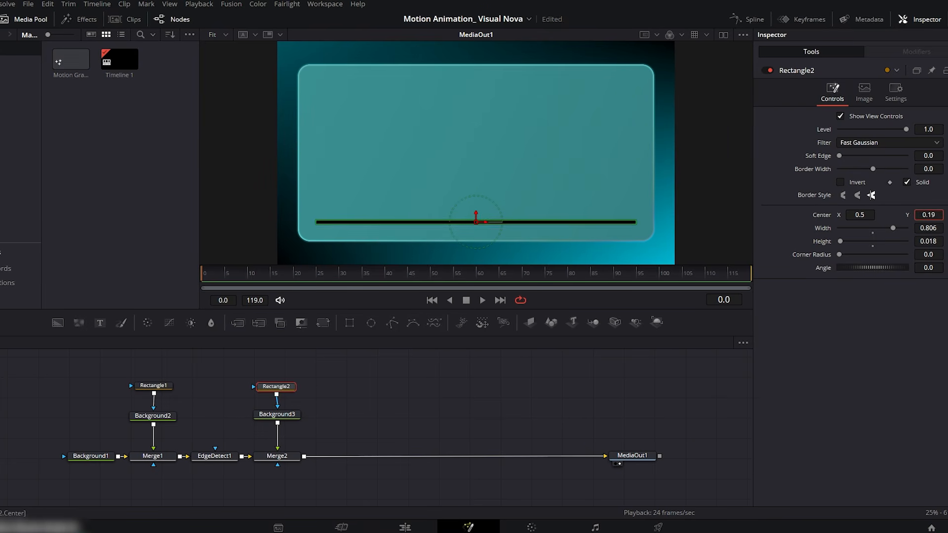
- Set the Background3 colour to white, #ffffff
{"action": "left_click", "coordinate": [278, 417]}
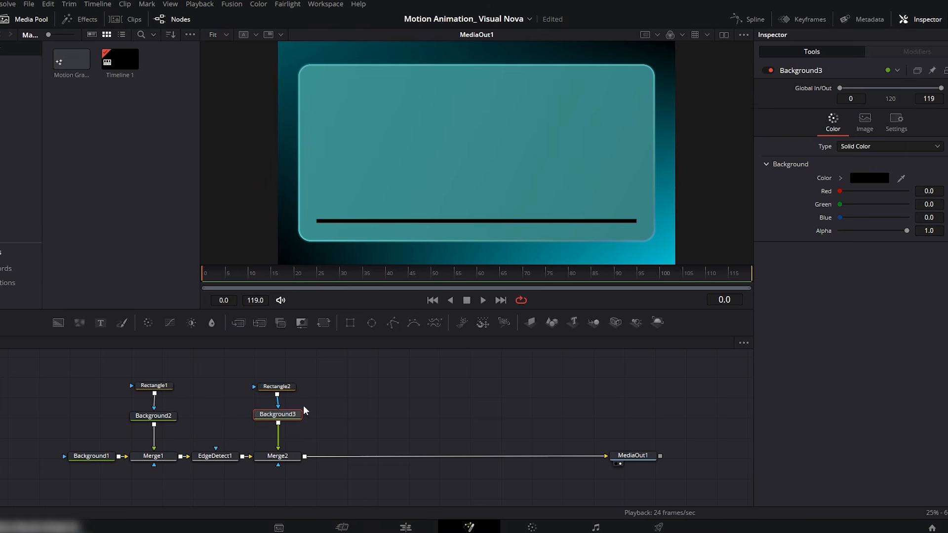
{"action": "left_click", "coordinate": [865, 179]}
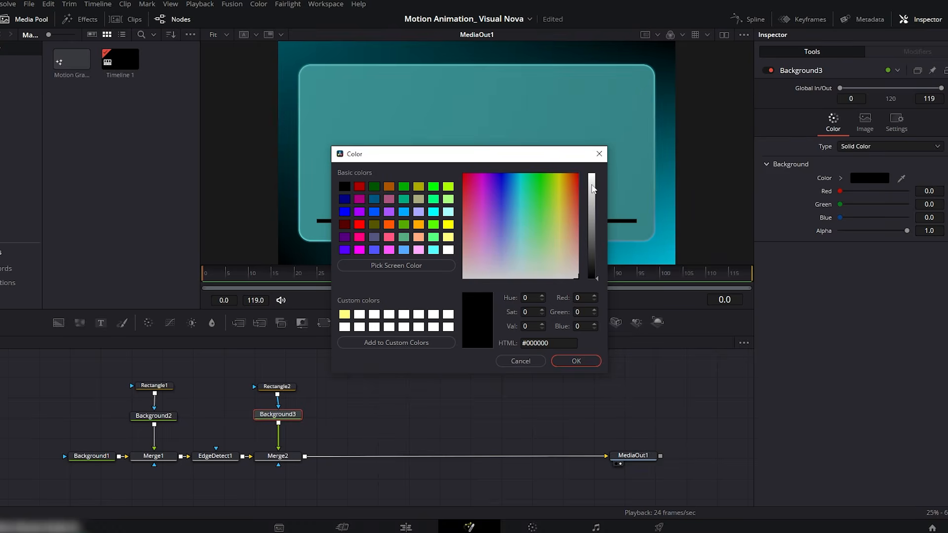
{"action": "left_click_drag", "start_coordinate": [593, 189], "coordinate": [593, 172]}
{"action": "left_click", "coordinate": [578, 364]}
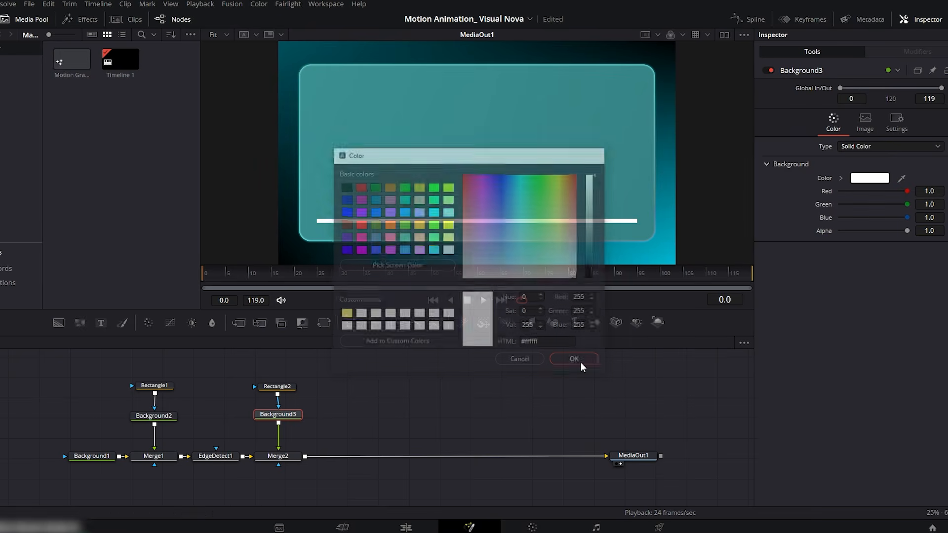
- Keyframe Rectangle2's width at 0.806 on frame 20 and 0.0 on frame 0, and play the line animation
{"action": "left_click", "coordinate": [279, 389]}
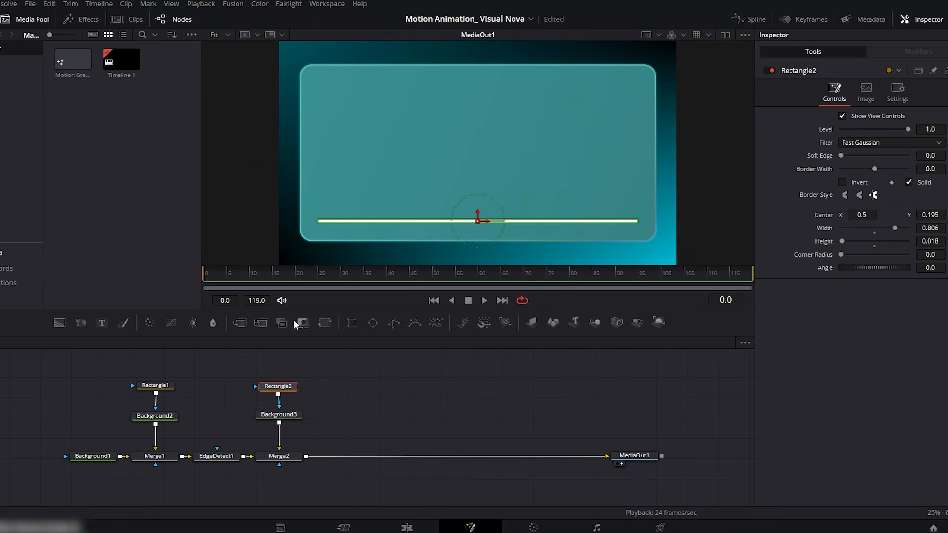
{"action": "left_click", "coordinate": [298, 276]}
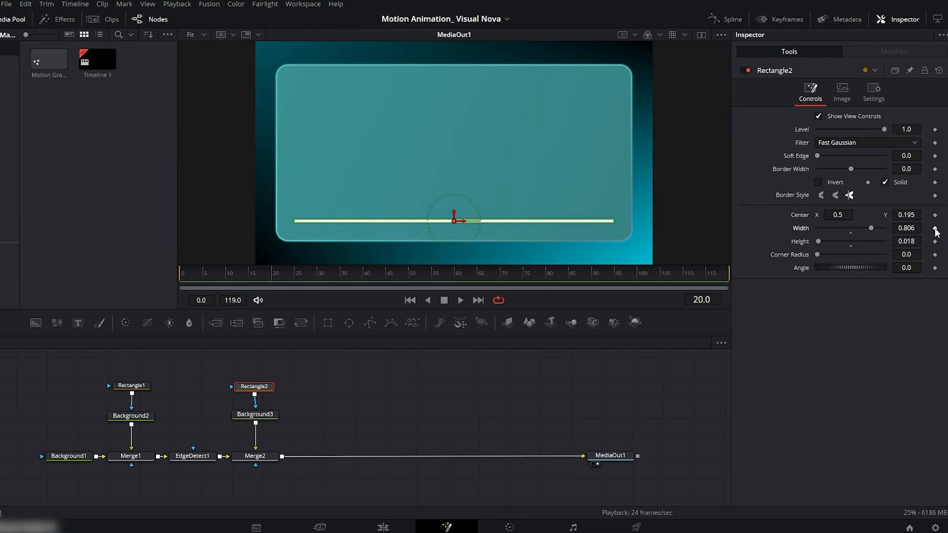
{"action": "left_click", "coordinate": [935, 229]}
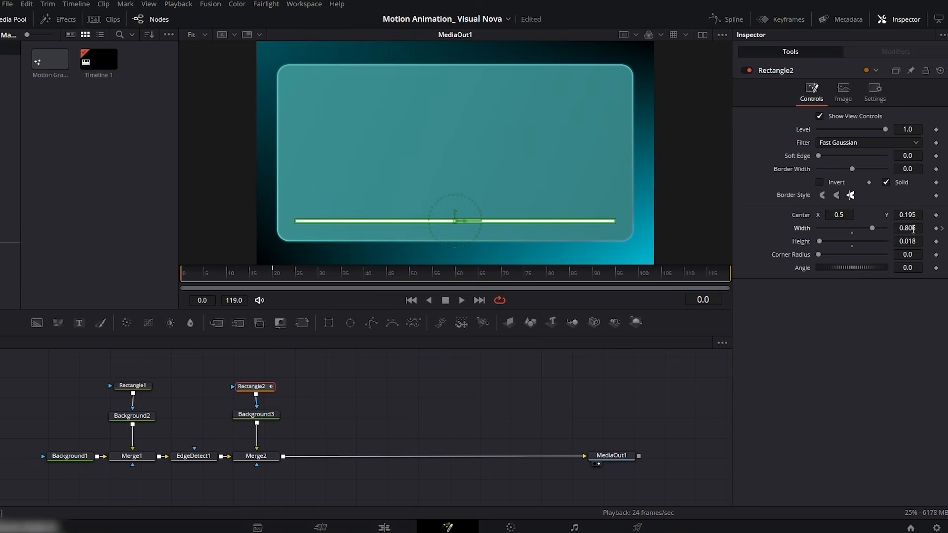
{"action": "left_click_drag", "start_coordinate": [872, 228], "coordinate": [736, 226]}
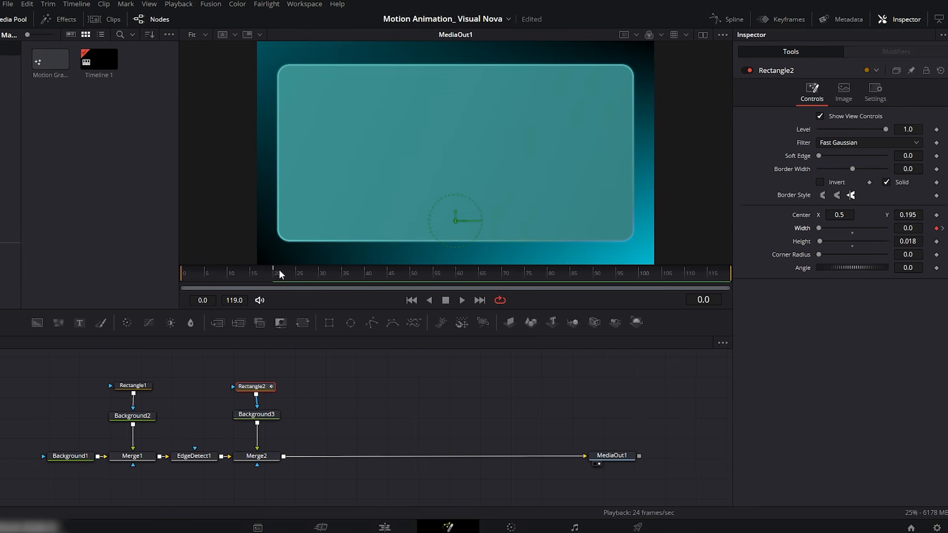
{"action": "left_click", "coordinate": [463, 300]}
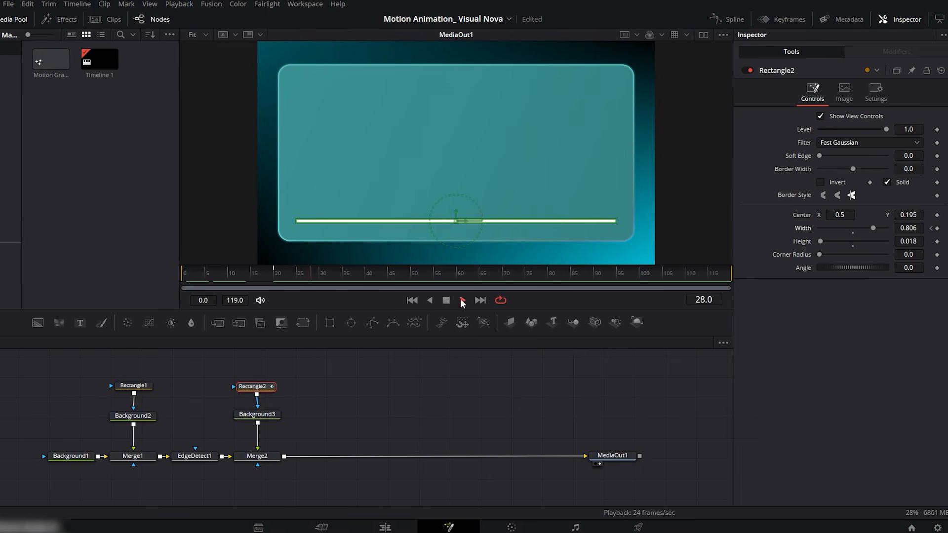
{"action": "left_click", "coordinate": [451, 301]}
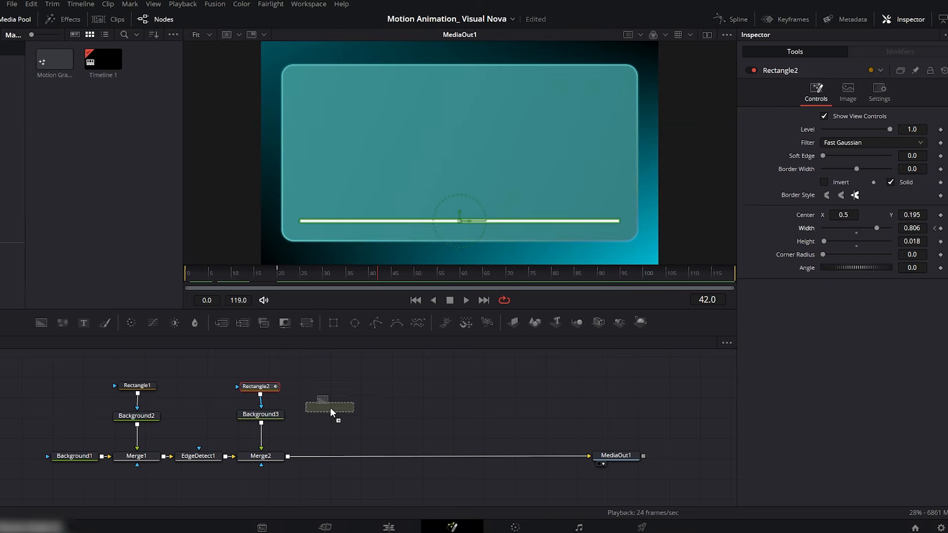
- Merge a new Background over Merge2, masked by a 0.037 by 0.037 ellipse centred at about X 0.108, Y 0.197
{"action": "left_click_drag", "start_coordinate": [330, 409], "coordinate": [289, 458]}
{"action": "left_click_drag", "start_coordinate": [355, 326], "coordinate": [330, 381]}
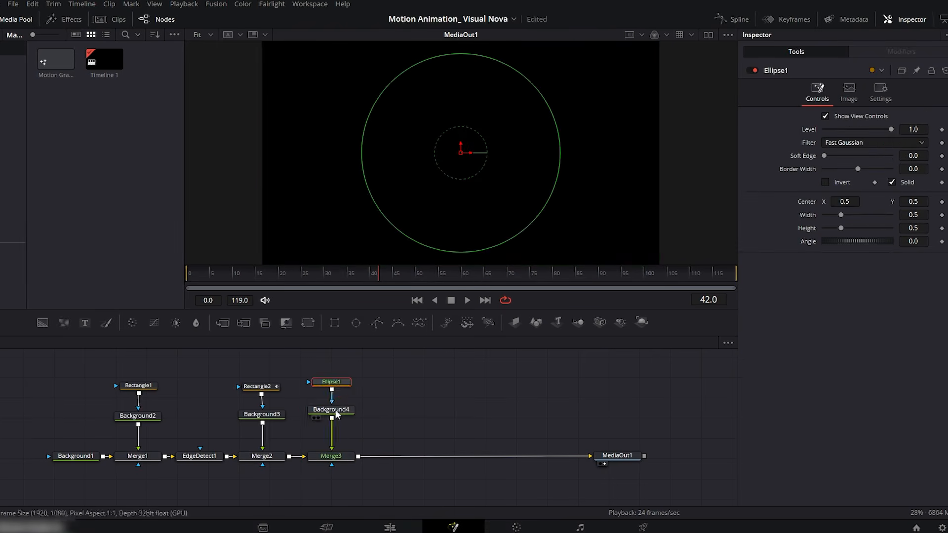
{"action": "left_click", "coordinate": [922, 213]}
{"action": "type", "text": "0.037"}
{"action": "key", "text": "Return"}
{"action": "left_click", "coordinate": [922, 228]}
{"action": "type", "text": "0."}
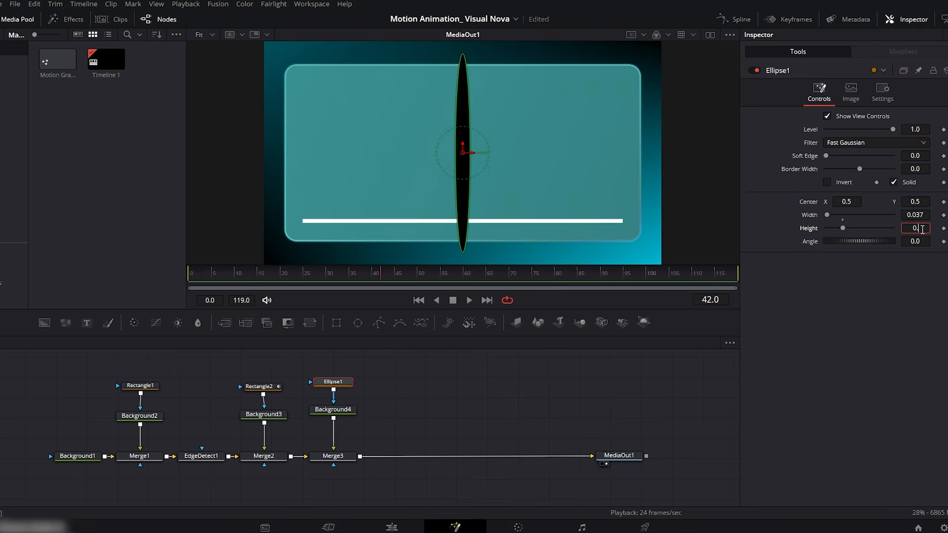
{"action": "type", "text": "037"}
{"action": "key", "text": "Return"}
{"action": "left_click_drag", "start_coordinate": [463, 154], "coordinate": [310, 225]}
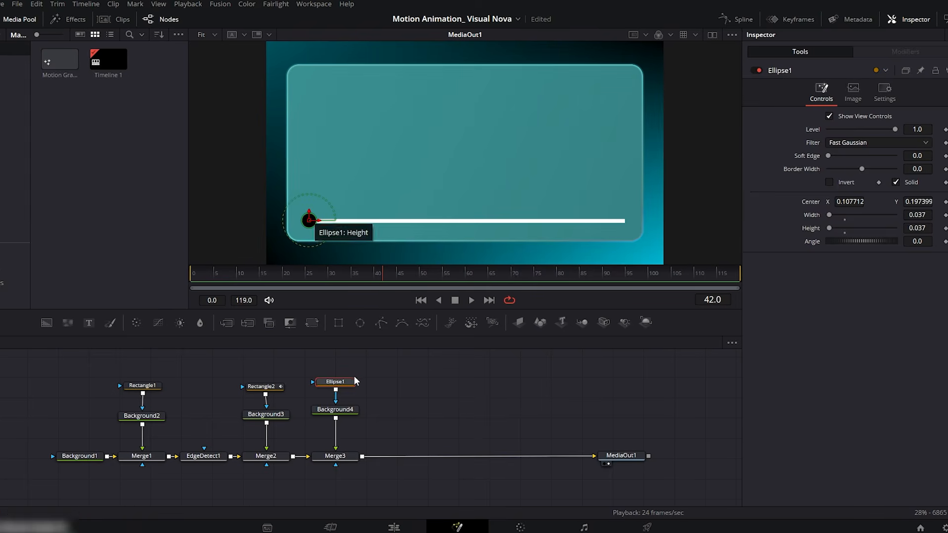
- Set the Background4 colour to white, #ffffff
{"action": "left_click", "coordinate": [335, 409]}
{"action": "left_click", "coordinate": [859, 179]}
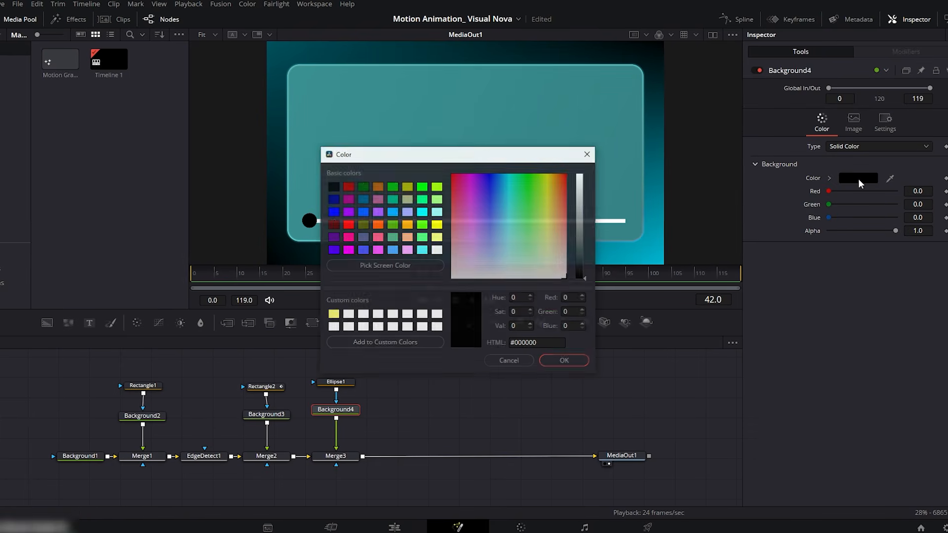
{"action": "left_click", "coordinate": [580, 197]}
{"action": "left_click_drag", "start_coordinate": [580, 197], "coordinate": [579, 172]}
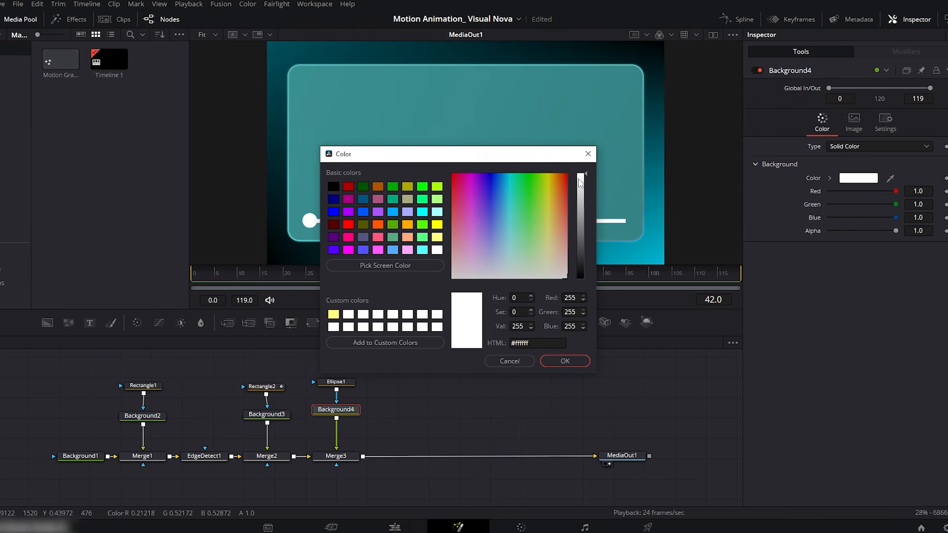
{"action": "left_click", "coordinate": [563, 361]}
- Keyframe Ellipse1's width and height at 0.037 on frame 35
{"action": "left_click_drag", "start_coordinate": [383, 276], "coordinate": [380, 274]}
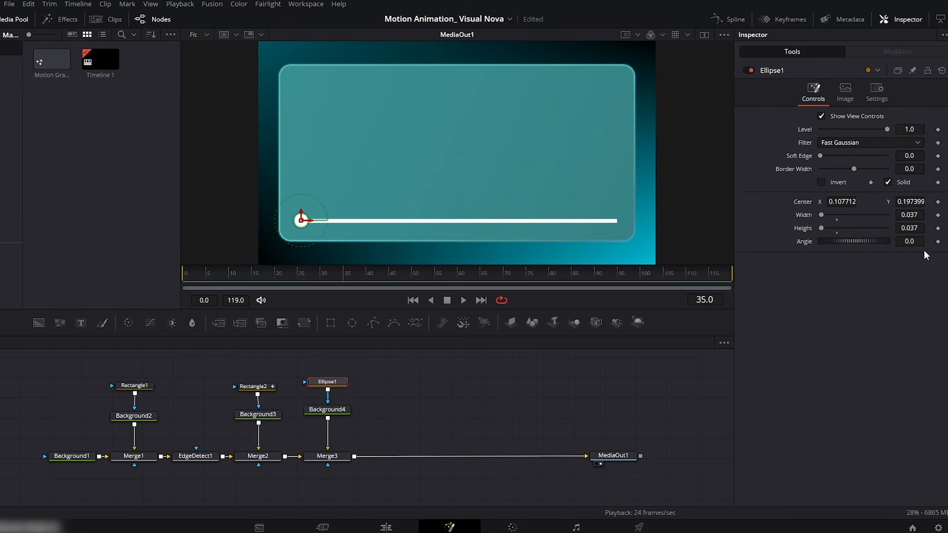
{"action": "left_click", "coordinate": [934, 215]}
{"action": "left_click", "coordinate": [934, 229]}
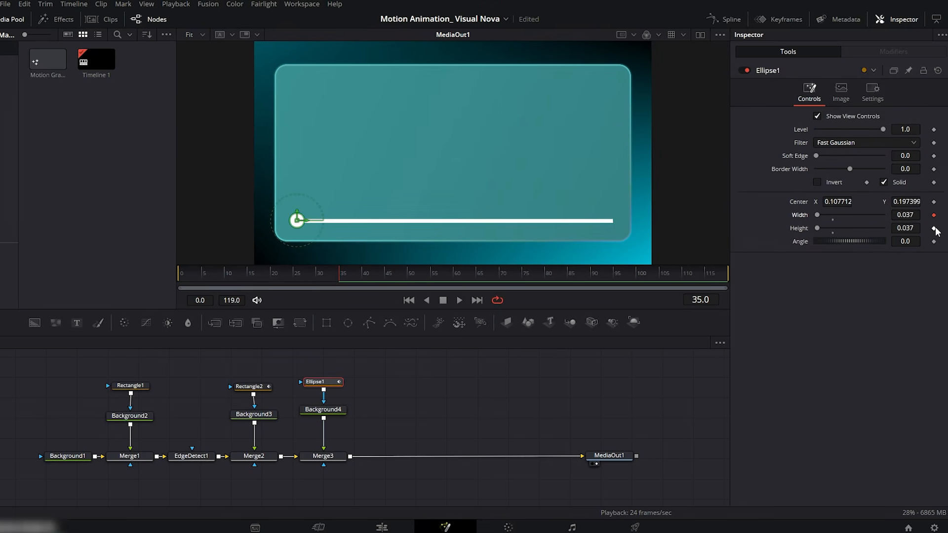
- Set Ellipse1's width and height to 0.025 at frame 30
{"action": "left_click_drag", "start_coordinate": [324, 279], "coordinate": [320, 278]}
{"action": "left_click", "coordinate": [905, 215]}
{"action": "type", "text": "0.025"}
{"action": "left_click", "coordinate": [907, 240]}
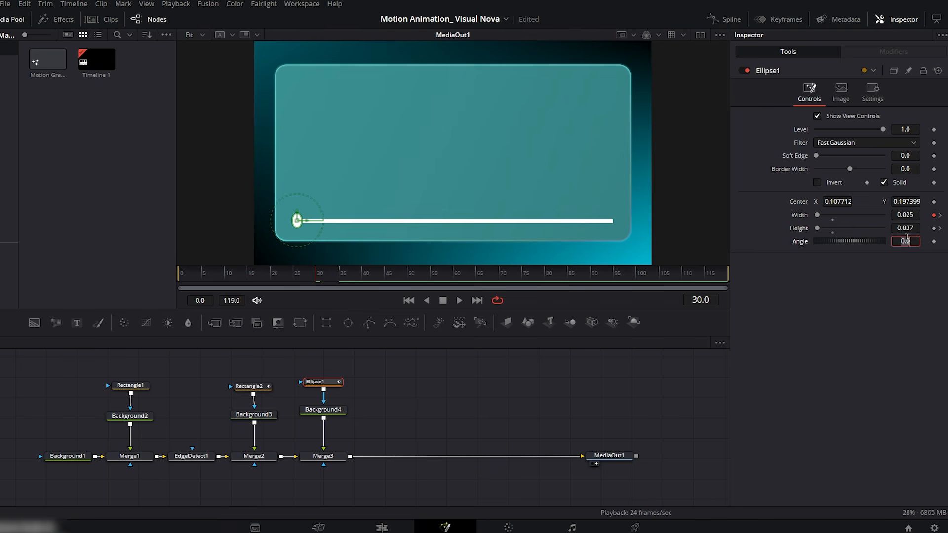
{"action": "left_click", "coordinate": [906, 228]}
{"action": "type", "text": "0.025"}
- Keyframe Ellipse1 at frame 25 with a height of 0.03 and a matching width
{"action": "left_click", "coordinate": [314, 275]}
{"action": "left_click_drag", "start_coordinate": [313, 272], "coordinate": [295, 274]}
{"action": "left_click", "coordinate": [911, 228]}
{"action": "type", "text": "0.030"}
{"action": "left_click", "coordinate": [907, 213]}
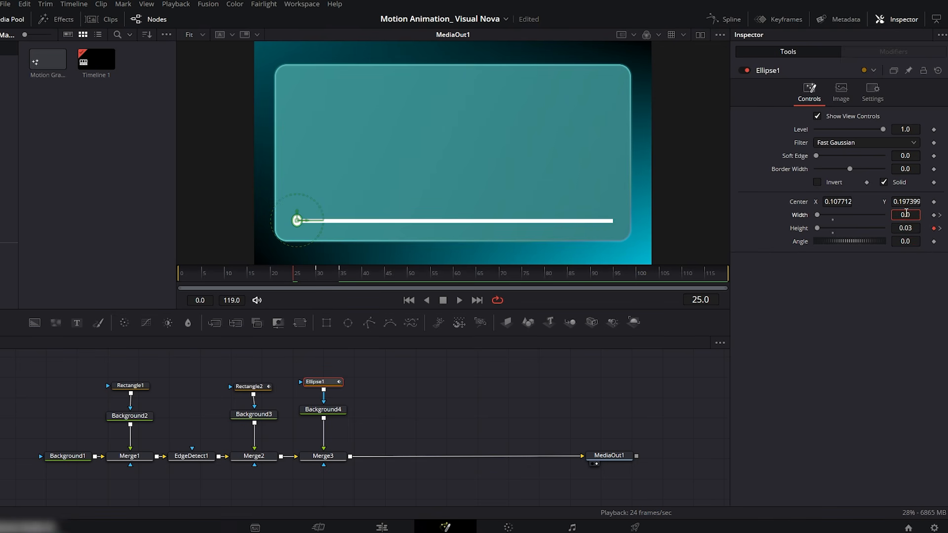
{"action": "key", "text": "Tab"}
- Set Ellipse1's width and height to 0.0 at frame 20, and play the circle animation from the start
{"action": "left_click_drag", "start_coordinate": [295, 275], "coordinate": [275, 283]}
{"action": "type", "text": "0.037"}
{"action": "key", "text": "Tab"}
{"action": "left_click_drag", "start_coordinate": [818, 216], "coordinate": [801, 217]}
{"action": "left_click_drag", "start_coordinate": [275, 286], "coordinate": [173, 274]}
{"action": "left_click", "coordinate": [458, 301]}
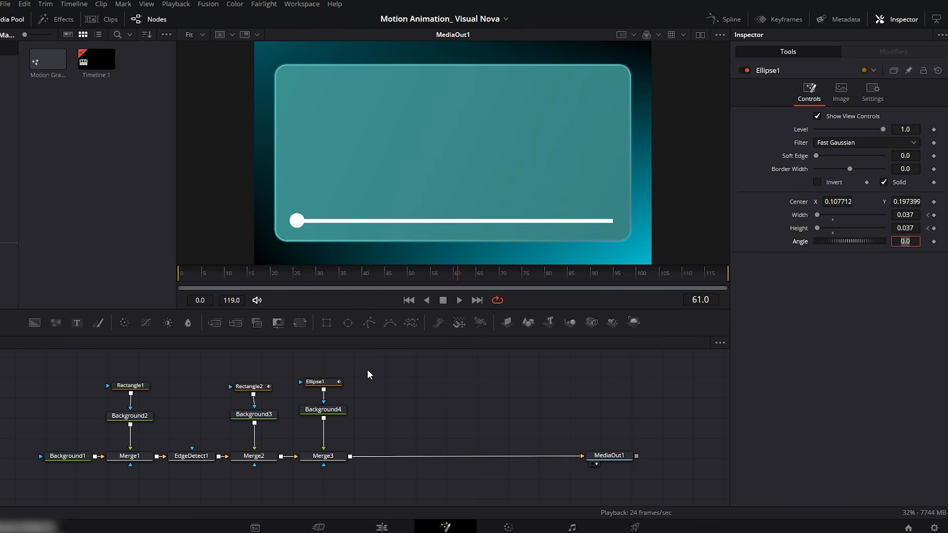
- Duplicate the Ellipse1, Background4 and Merge3 nodes after Merge3 and move the copied circle along the line to about X 0.275
{"action": "left_click_drag", "start_coordinate": [358, 365], "coordinate": [316, 465]}
{"action": "key", "text": "ctrl+c"}
{"action": "left_click", "coordinate": [378, 408]}
{"action": "key", "text": "ctrl+v"}
{"action": "left_click_drag", "start_coordinate": [383, 435], "coordinate": [384, 410]}
{"action": "left_click_drag", "start_coordinate": [387, 453], "coordinate": [389, 458]}
{"action": "left_click", "coordinate": [384, 384]}
{"action": "left_click_drag", "start_coordinate": [308, 221], "coordinate": [374, 221]}
- Add a second copy of the circle nodes after Merge3_1 and move its circle further right along the line
{"action": "left_click", "coordinate": [380, 460]}
{"action": "left_click", "coordinate": [448, 380]}
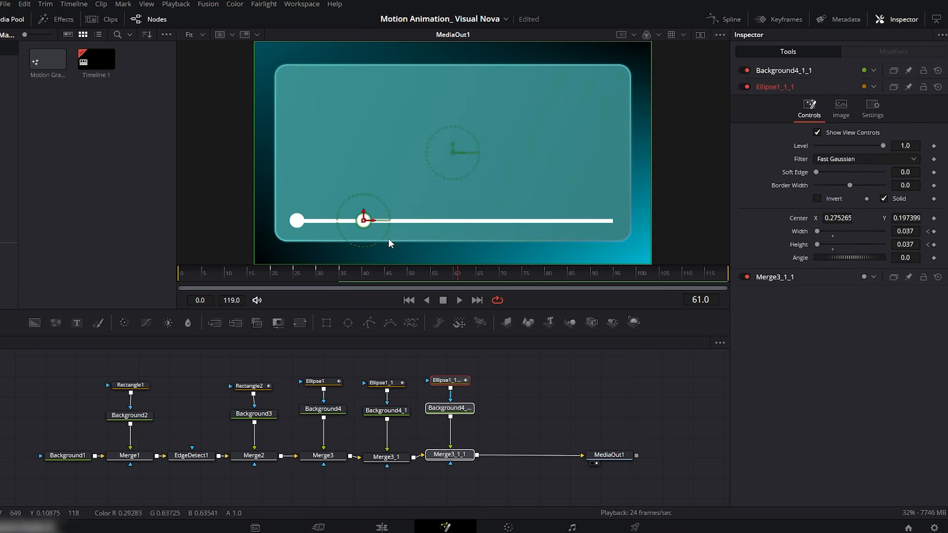
{"action": "left_click", "coordinate": [449, 455]}
{"action": "left_click_drag", "start_coordinate": [374, 221], "coordinate": [512, 221]}
- Paste two more copies of the circle nodes before MediaOut1, placing one circle at about X 0.624 and one at the line's right end
{"action": "key", "text": "ctrl+v"}
{"action": "left_click", "coordinate": [509, 378]}
{"action": "left_click", "coordinate": [510, 453]}
{"action": "left_click_drag", "start_coordinate": [608, 456], "coordinate": [677, 451]}
{"action": "key", "text": "ctrl+v"}
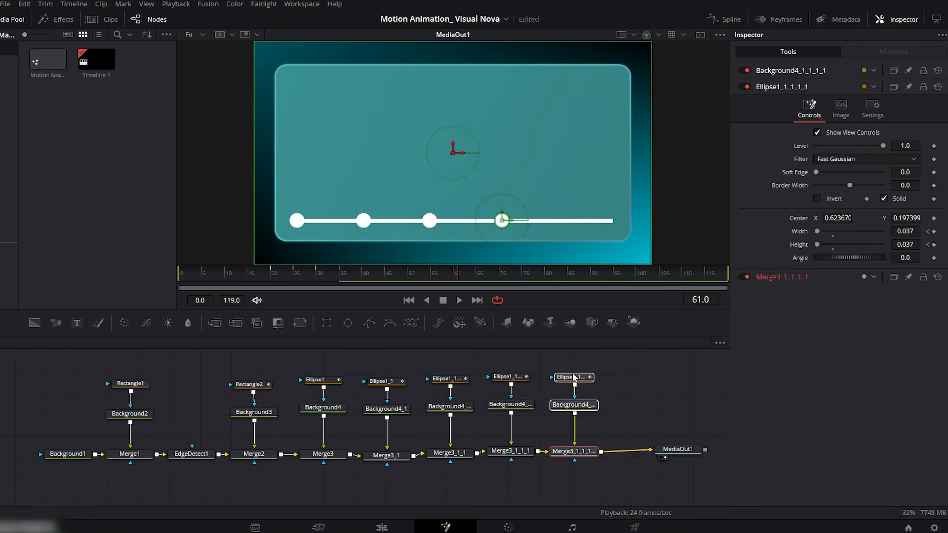
{"action": "left_click_drag", "start_coordinate": [502, 220], "coordinate": [611, 221]}
- Shift the fourth circle further right and move the third circle to the middle of the line
{"action": "left_click", "coordinate": [511, 377]}
{"action": "left_click_drag", "start_coordinate": [502, 221], "coordinate": [525, 221]}
{"action": "left_click", "coordinate": [447, 378]}
{"action": "left_click_drag", "start_coordinate": [430, 221], "coordinate": [462, 221]}
- Even out the second and fourth circles against the viewer guides, with the fourth at X 0.6875, and hide the guides again
{"action": "right_click", "coordinate": [452, 146]}
{"action": "mouse_move", "coordinate": [478, 176]}
{"action": "left_click", "coordinate": [600, 175]}
{"action": "left_click", "coordinate": [379, 382]}
{"action": "left_click_drag", "start_coordinate": [373, 221], "coordinate": [378, 221]}
{"action": "left_click", "coordinate": [510, 377]}
{"action": "left_click_drag", "start_coordinate": [535, 221], "coordinate": [537, 221]}
{"action": "left_click", "coordinate": [527, 356]}
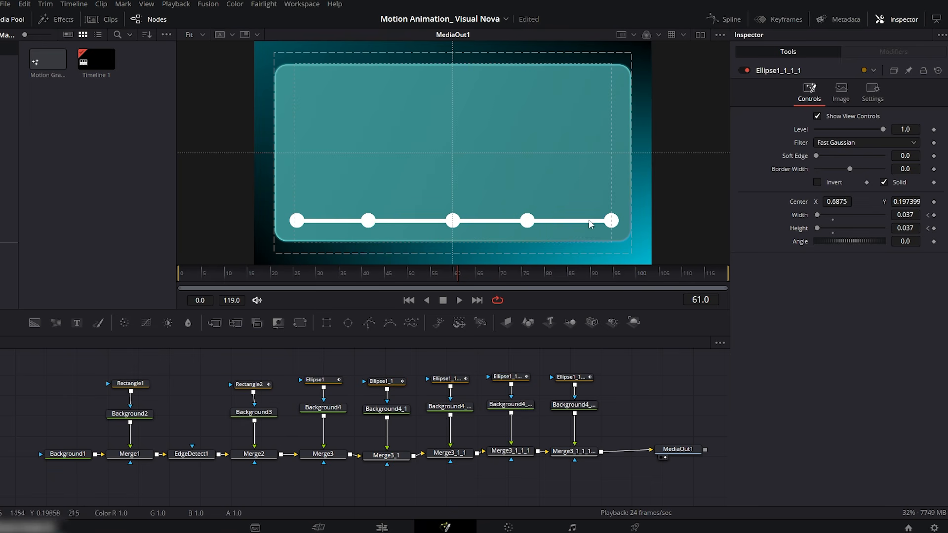
{"action": "right_click", "coordinate": [500, 135]}
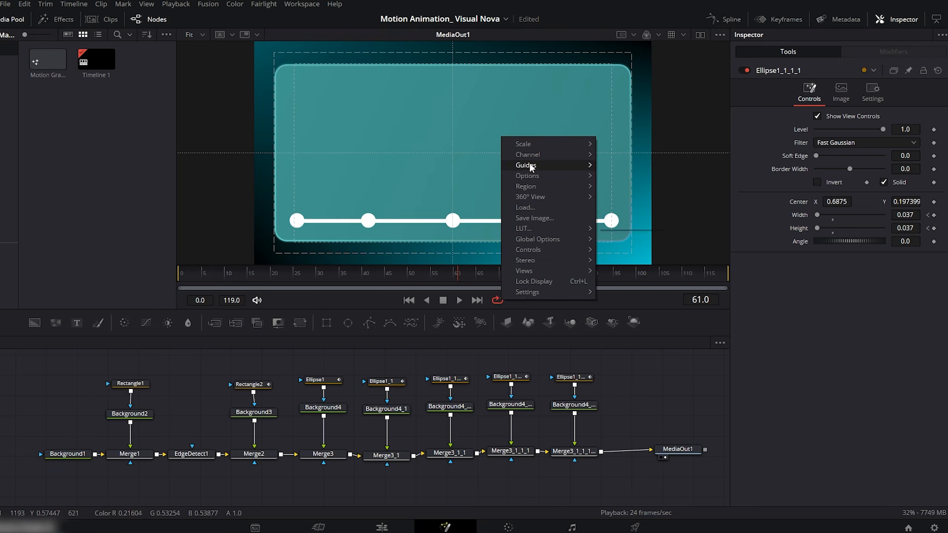
{"action": "mouse_move", "coordinate": [529, 164]}
{"action": "left_click", "coordinate": [635, 162]}
- Play the composition from frame 0 to review the line and all five circles animating
{"action": "left_click_drag", "start_coordinate": [340, 277], "coordinate": [134, 271]}
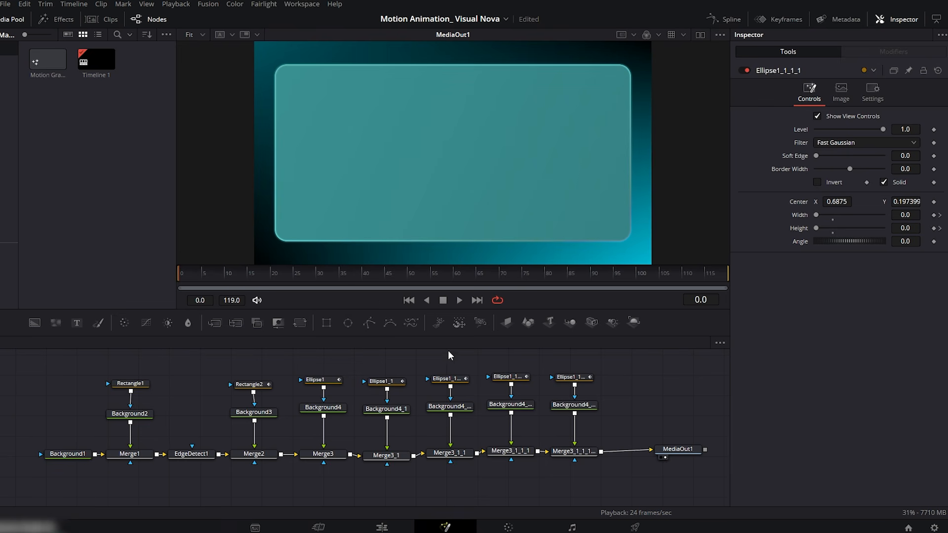
{"action": "left_click", "coordinate": [459, 300]}
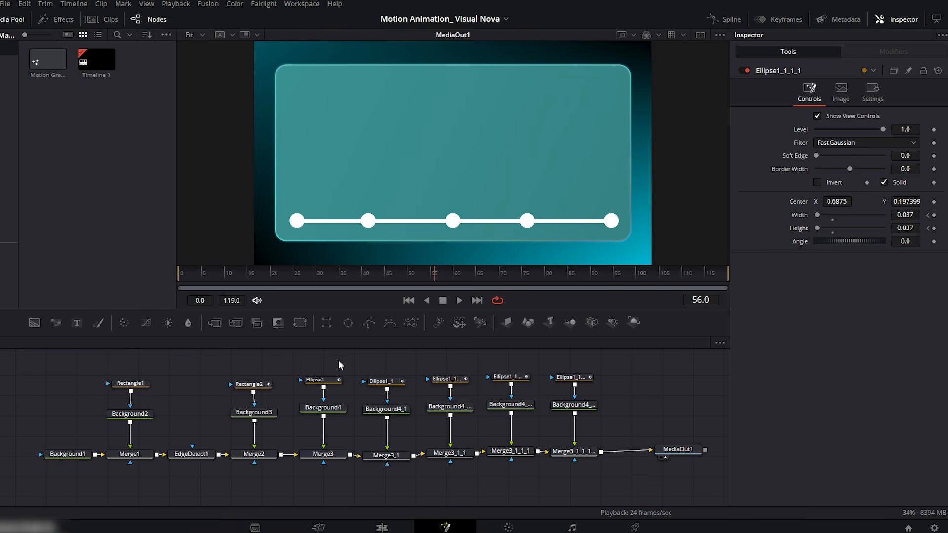
- Group all the circle nodes, from Ellipse1 through the last circle's merge, and place the group directly after Merge2
{"action": "left_click_drag", "start_coordinate": [339, 404], "coordinate": [571, 470]}
{"action": "right_click", "coordinate": [570, 460]}
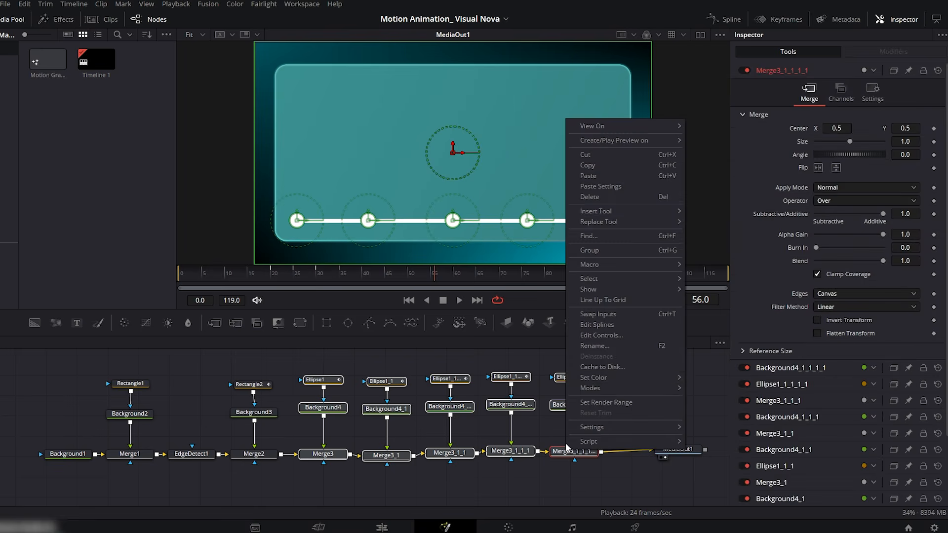
{"action": "left_click", "coordinate": [606, 250]}
{"action": "left_click_drag", "start_coordinate": [451, 375], "coordinate": [334, 456]}
- Rename the new group of circle nodes as Whitedot
{"action": "right_click", "coordinate": [334, 457]}
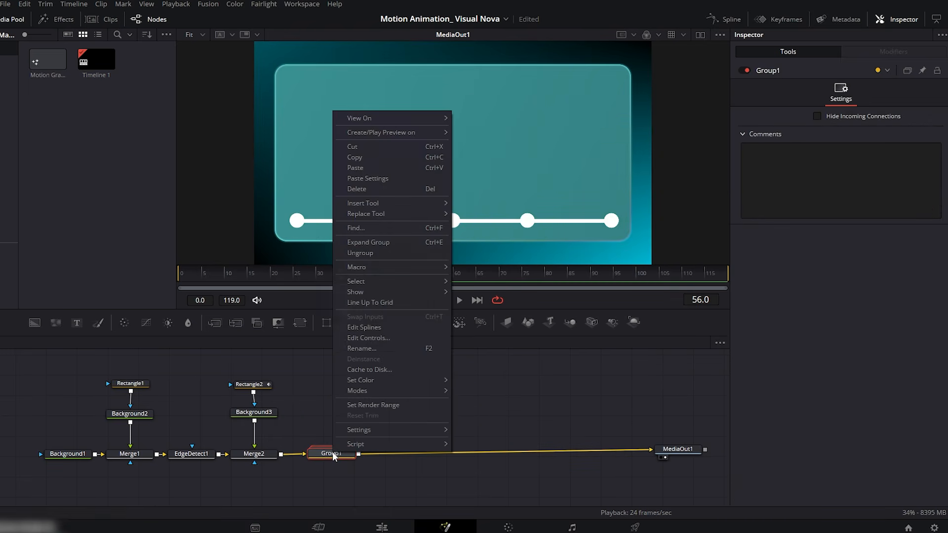
{"action": "left_click", "coordinate": [369, 348]}
{"action": "type", "text": "White"}
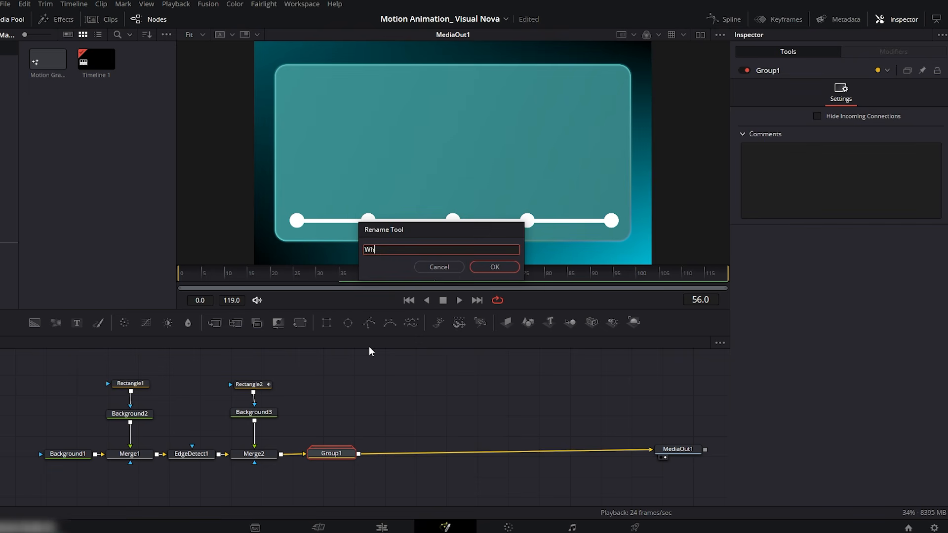
{"action": "type", "text": " dot"}
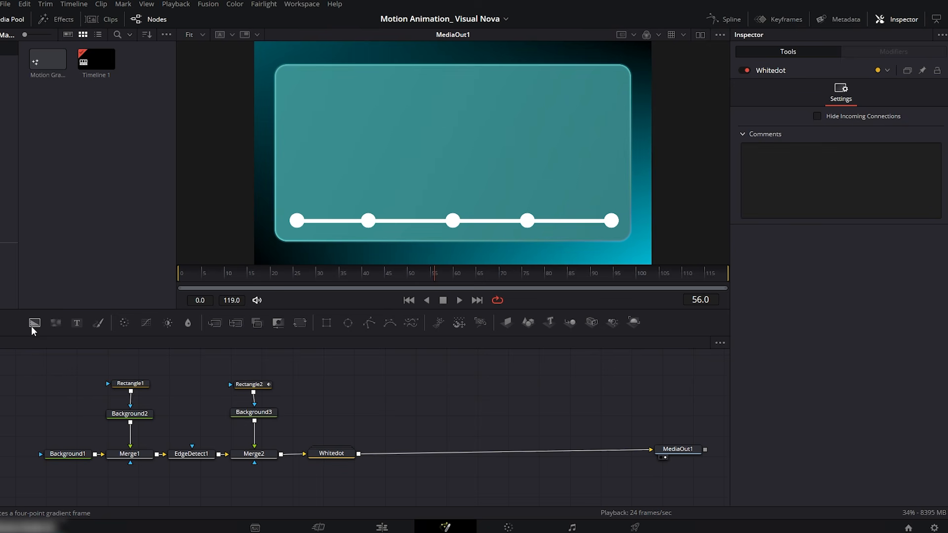
- Merge a polygon-masked background after the Whitedot group and draw an open ten-point zigzag above the timeline, ending in a tall vertical segment over the last circle
{"action": "left_click_drag", "start_coordinate": [31, 326], "coordinate": [360, 452]}
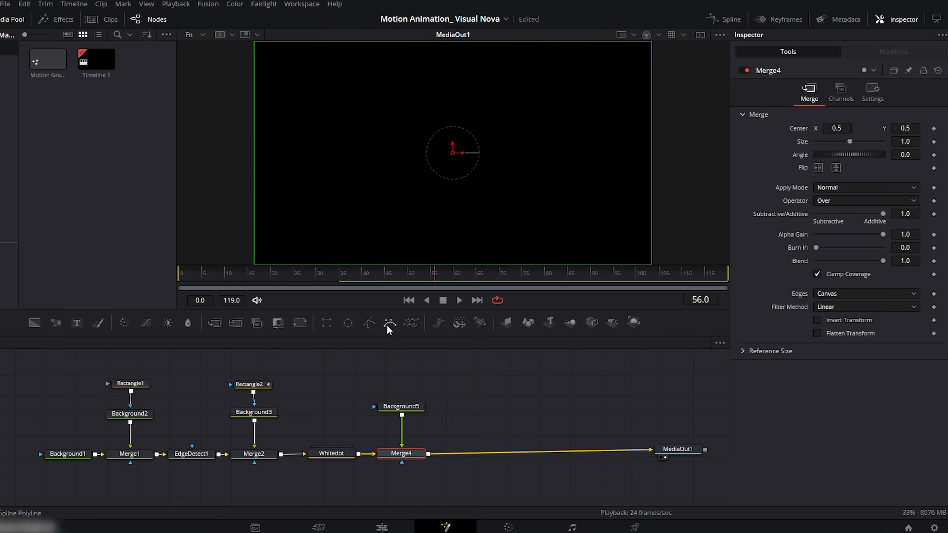
{"action": "left_click_drag", "start_coordinate": [370, 323], "coordinate": [403, 411]}
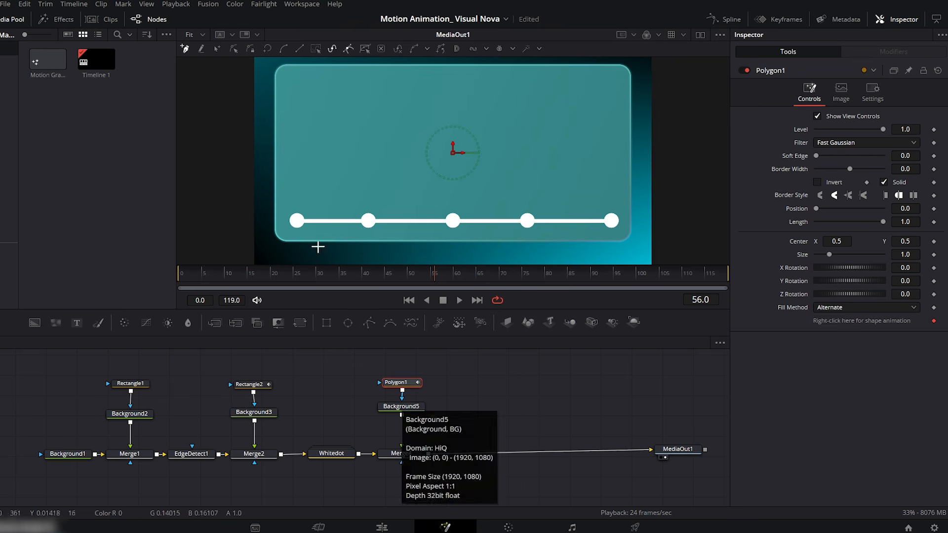
{"action": "left_click", "coordinate": [296, 206]}
{"action": "left_click", "coordinate": [297, 153]}
{"action": "left_click", "coordinate": [366, 197]}
{"action": "left_click", "coordinate": [388, 142]}
{"action": "left_click", "coordinate": [451, 196]}
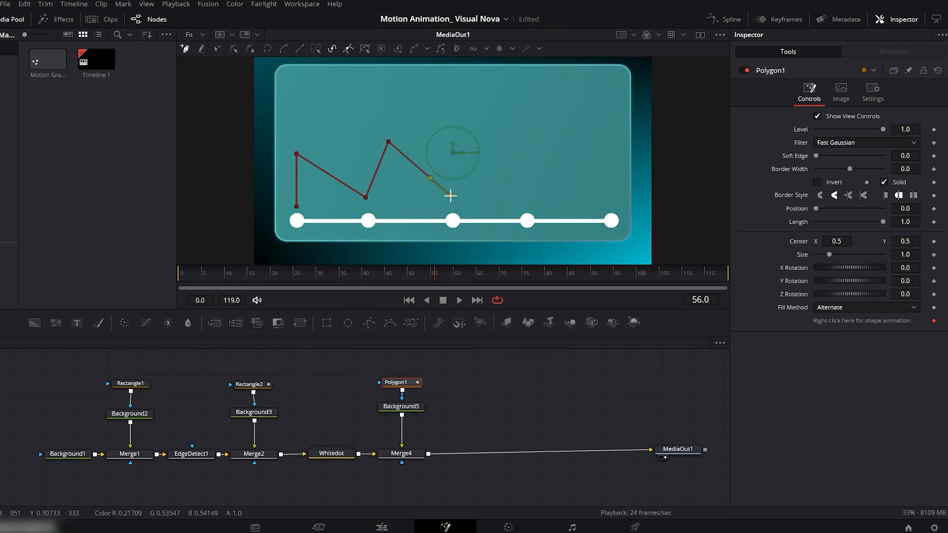
{"action": "left_click", "coordinate": [518, 139]}
{"action": "left_click", "coordinate": [526, 185]}
{"action": "left_click", "coordinate": [581, 133]}
{"action": "left_click", "coordinate": [611, 199]}
{"action": "left_click", "coordinate": [611, 89]}
- Shift the zigzag's second, third and fourth peaks sideways to space them more evenly, nudging the remaining peaks and valleys slightly
{"action": "left_click_drag", "start_coordinate": [518, 139], "coordinate": [492, 137]}
{"action": "left_click_drag", "start_coordinate": [582, 134], "coordinate": [566, 134]}
{"action": "left_click_drag", "start_coordinate": [526, 185], "coordinate": [527, 184]}
{"action": "left_click_drag", "start_coordinate": [389, 141], "coordinate": [403, 141]}
{"action": "left_click", "coordinate": [451, 196]}
{"action": "left_click_drag", "start_coordinate": [297, 154], "coordinate": [297, 153]}
{"action": "left_click_drag", "start_coordinate": [366, 198], "coordinate": [365, 197]}
- Smooth the zigzag's seven inner peaks and valleys into a flowing wave, moving the first peak slightly inward from the starting point
{"action": "left_click", "coordinate": [296, 153]}
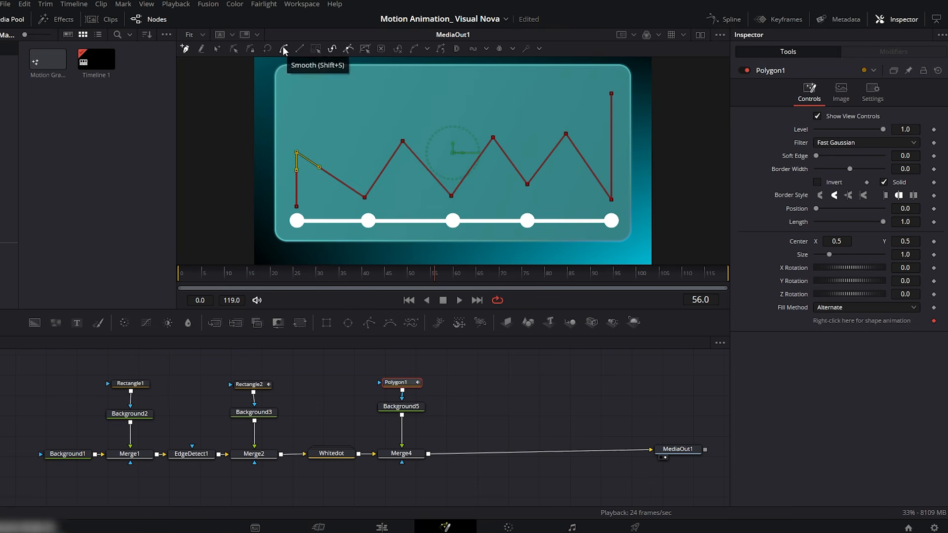
{"action": "left_click", "coordinate": [283, 48]}
{"action": "left_click_drag", "start_coordinate": [296, 153], "coordinate": [307, 152]}
{"action": "left_click", "coordinate": [364, 197]}
{"action": "left_click", "coordinate": [284, 49]}
{"action": "left_click", "coordinate": [403, 141]}
{"action": "left_click", "coordinate": [284, 48]}
{"action": "left_click", "coordinate": [451, 196]}
{"action": "left_click", "coordinate": [283, 48]}
{"action": "left_click", "coordinate": [493, 138]}
{"action": "left_click", "coordinate": [283, 48]}
{"action": "left_click", "coordinate": [527, 184]}
{"action": "left_click", "coordinate": [282, 50]}
{"action": "left_click", "coordinate": [566, 134]}
{"action": "left_click", "coordinate": [283, 50]}
- Refine the wave by adjusting the curve handles at the first valley and first peak so they lie nearly level
{"action": "left_click_drag", "start_coordinate": [546, 131], "coordinate": [513, 137]}
{"action": "left_click", "coordinate": [493, 138]}
{"action": "left_click", "coordinate": [364, 198]}
{"action": "left_click", "coordinate": [378, 198]}
{"action": "key", "text": "ctrl+z"}
{"action": "left_click_drag", "start_coordinate": [388, 195], "coordinate": [387, 197]}
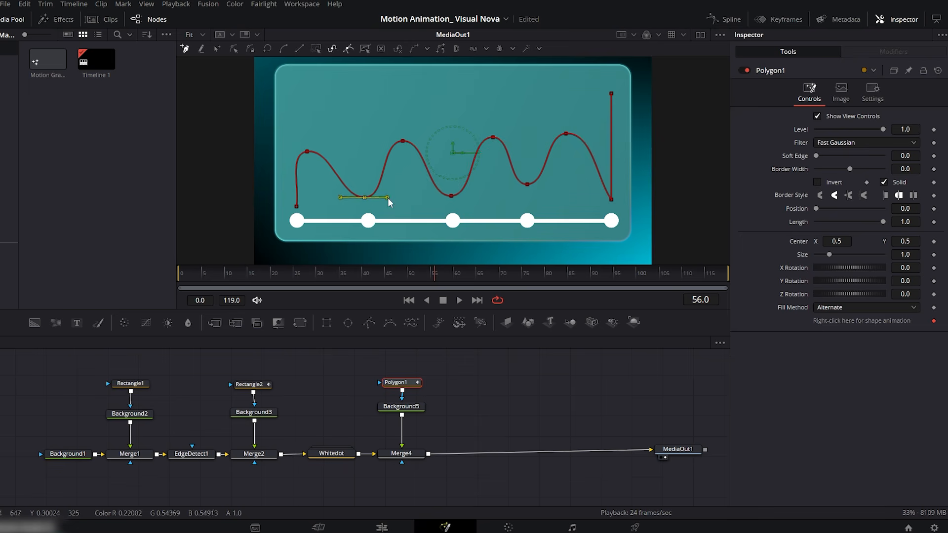
{"action": "left_click", "coordinate": [307, 151]}
{"action": "left_click_drag", "start_coordinate": [333, 152], "coordinate": [332, 150]}
{"action": "left_click", "coordinate": [566, 134]}
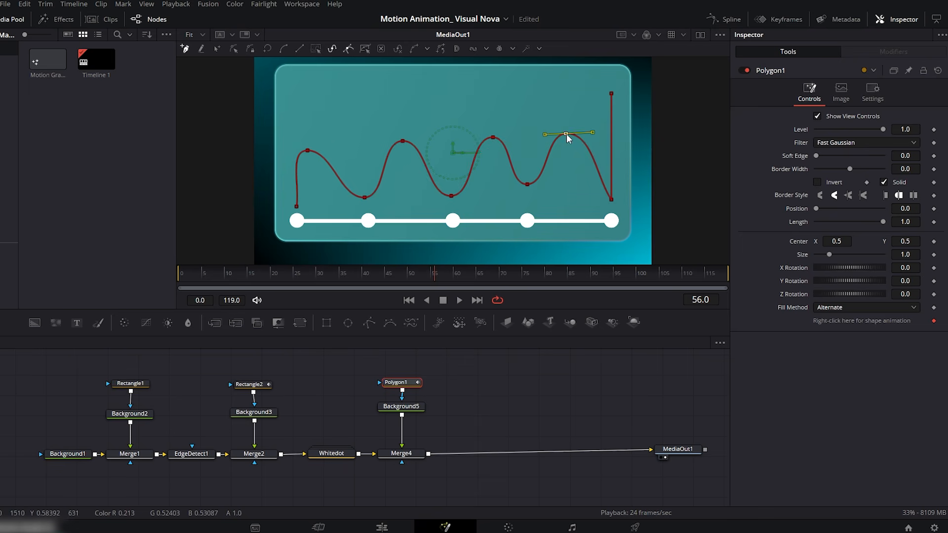
- Set the polygon's border width to 0.0035 and colour its Background5 node dark red
{"action": "left_click_drag", "start_coordinate": [848, 168], "coordinate": [851, 169]}
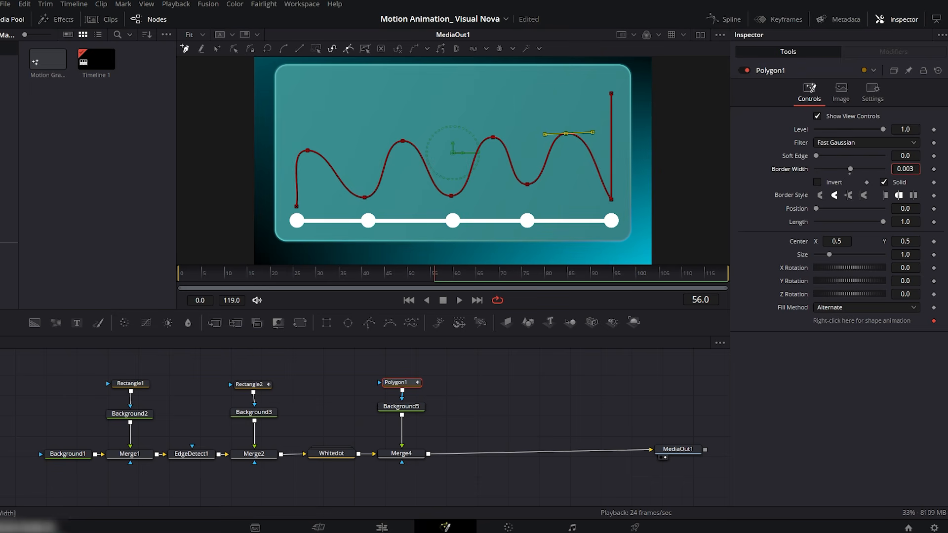
{"action": "left_click", "coordinate": [490, 360]}
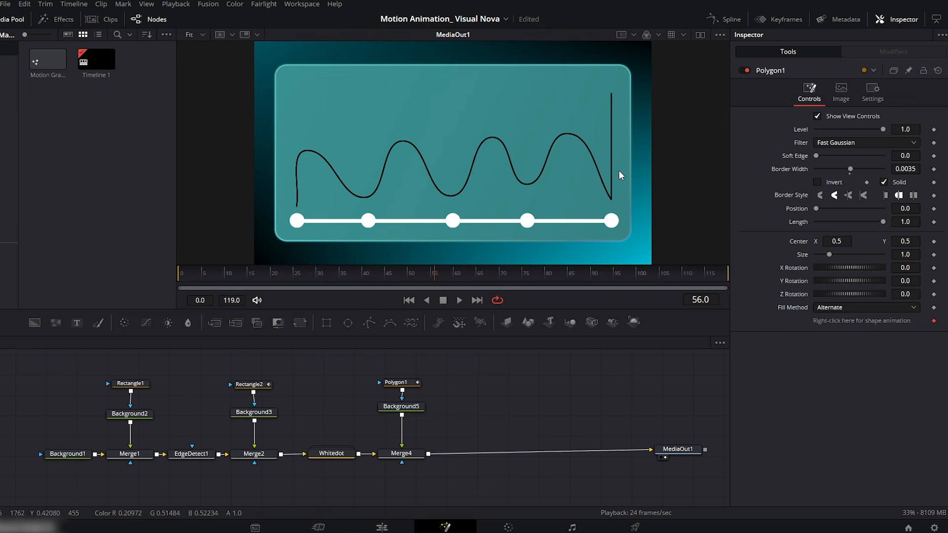
{"action": "left_click", "coordinate": [409, 406]}
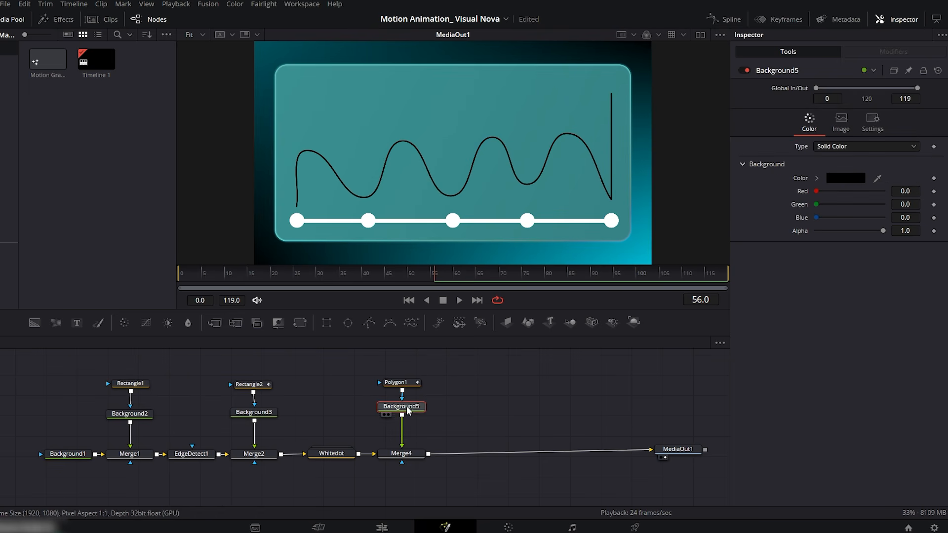
{"action": "left_click", "coordinate": [850, 180]}
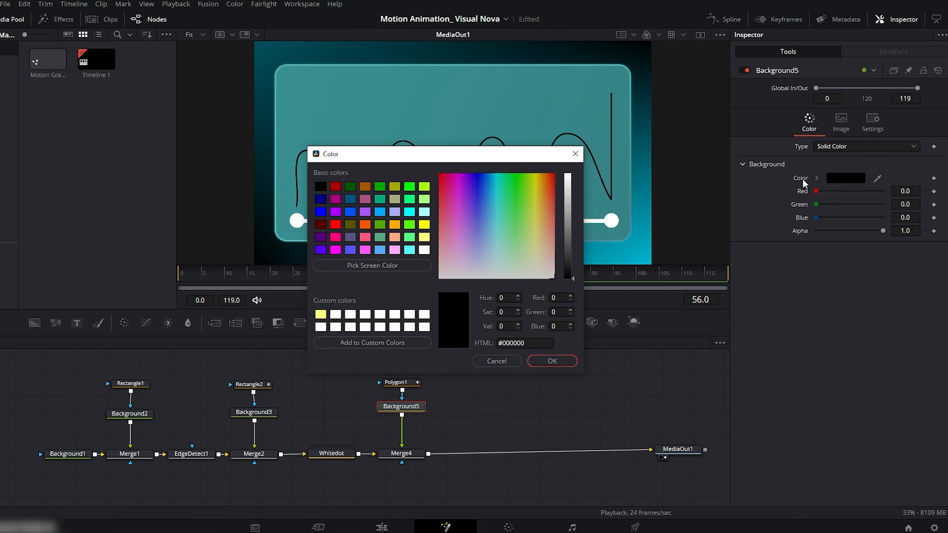
{"action": "left_click", "coordinate": [336, 186]}
{"action": "left_click", "coordinate": [552, 361]}
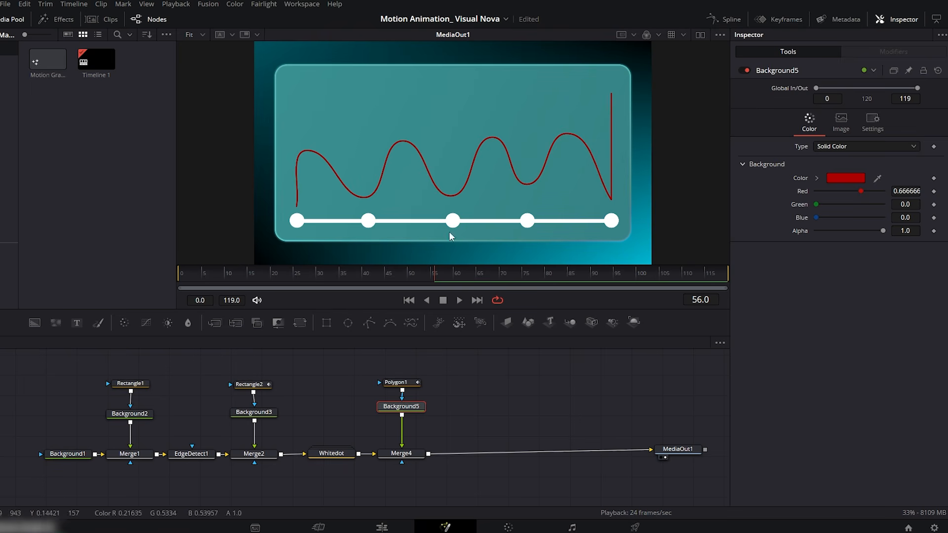
- Thicken the red wave by setting the polygon's border width to 0.005
{"action": "left_click", "coordinate": [410, 385]}
{"action": "left_click_drag", "start_coordinate": [905, 169], "coordinate": [910, 169]}
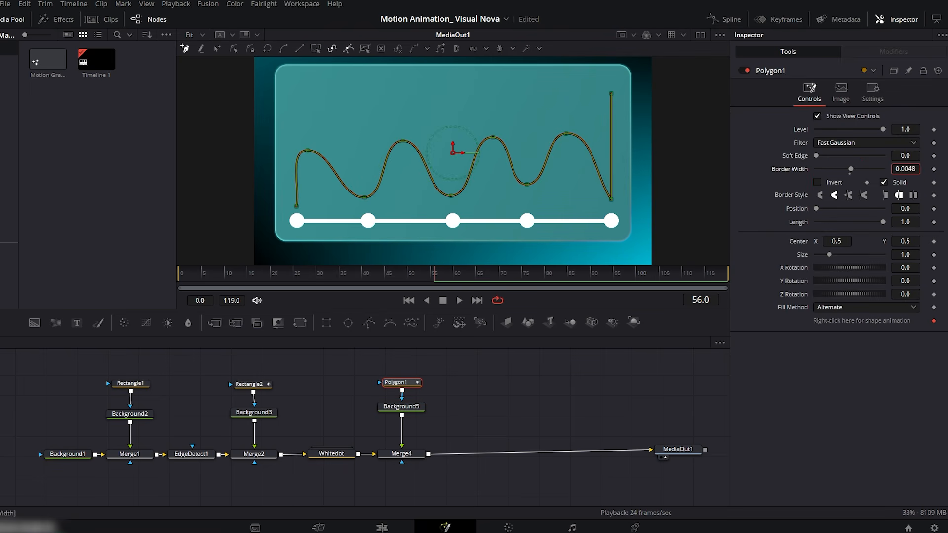
{"action": "left_click", "coordinate": [455, 361]}
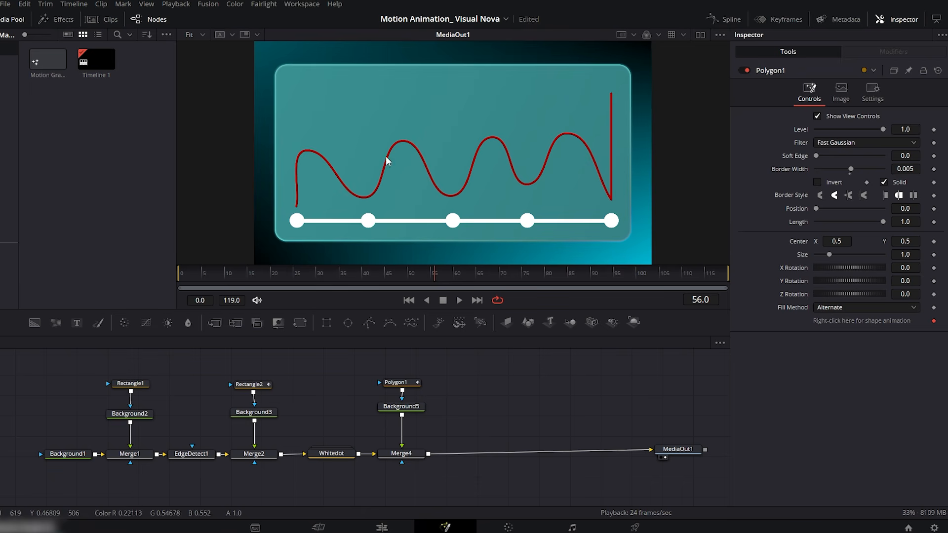
- Keyframe the polygon's Length from 0.0 at frame 35 to 1.0 at frame 100
{"action": "left_click_drag", "start_coordinate": [360, 280], "coordinate": [282, 279]}
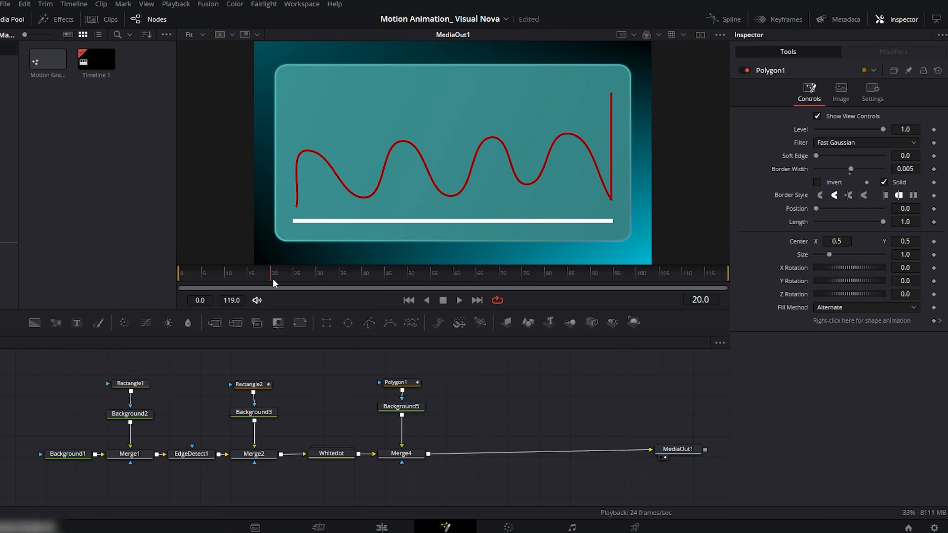
{"action": "left_click_drag", "start_coordinate": [277, 278], "coordinate": [340, 274]}
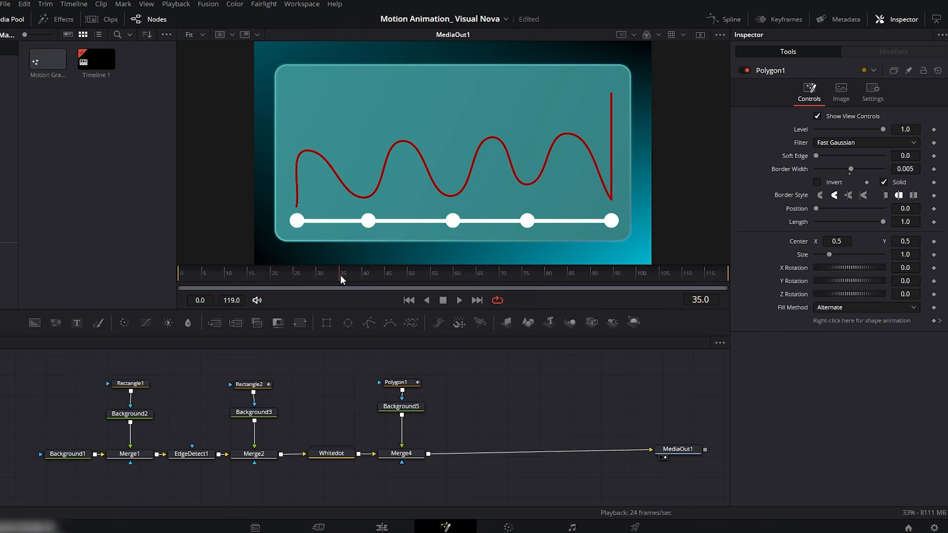
{"action": "left_click", "coordinate": [396, 382]}
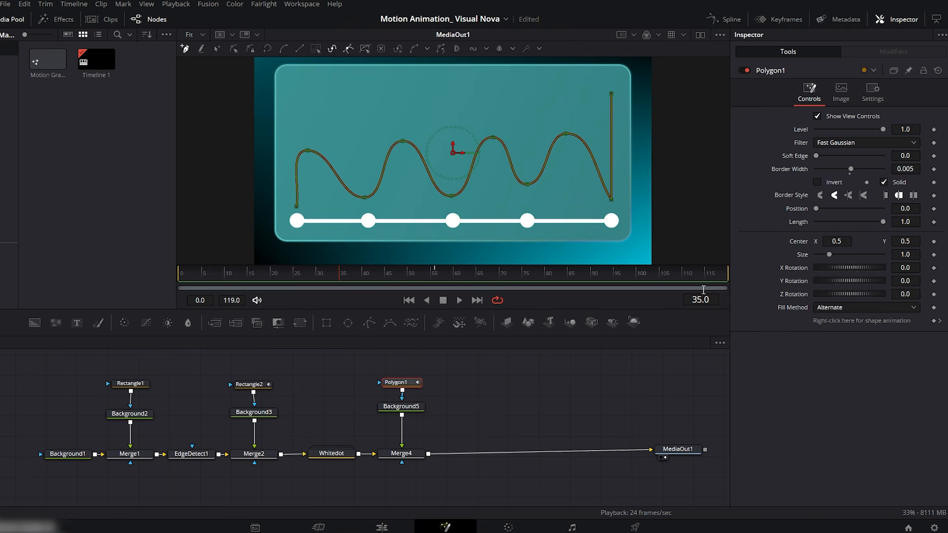
{"action": "left_click_drag", "start_coordinate": [884, 223], "coordinate": [806, 222]}
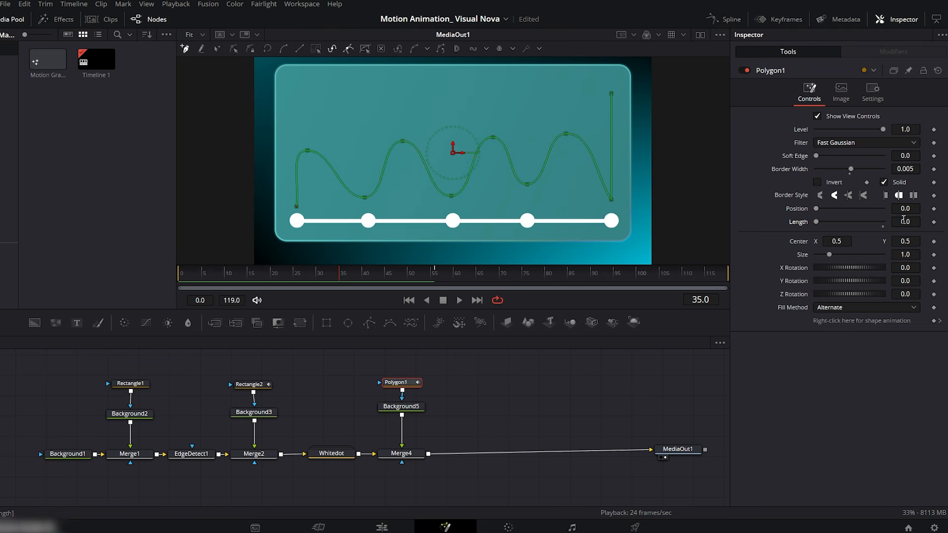
{"action": "left_click", "coordinate": [934, 223]}
{"action": "left_click", "coordinate": [592, 275]}
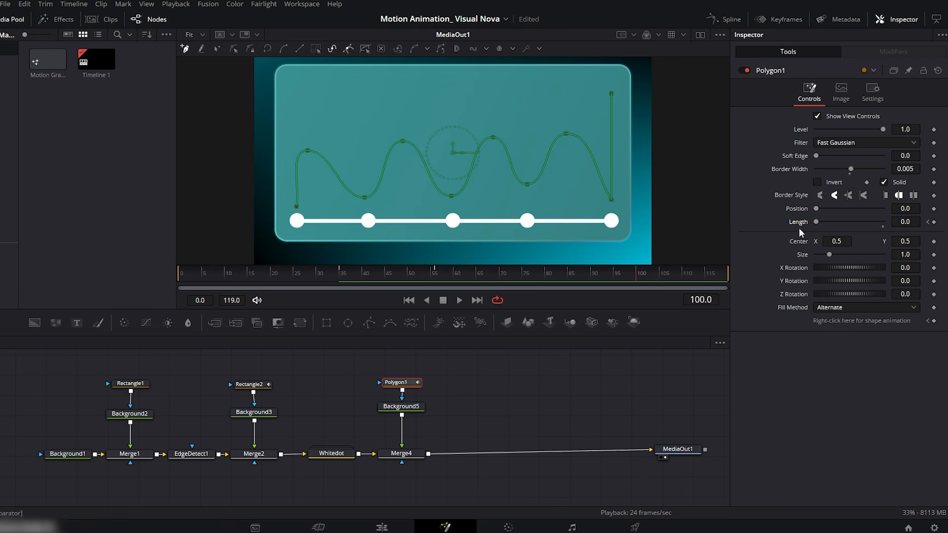
{"action": "left_click_drag", "start_coordinate": [816, 222], "coordinate": [876, 222]}
- Play the composition from frame 0 to review the red wave drawing on
{"action": "left_click", "coordinate": [311, 279]}
{"action": "left_click_drag", "start_coordinate": [312, 281], "coordinate": [177, 276]}
{"action": "left_click", "coordinate": [437, 355]}
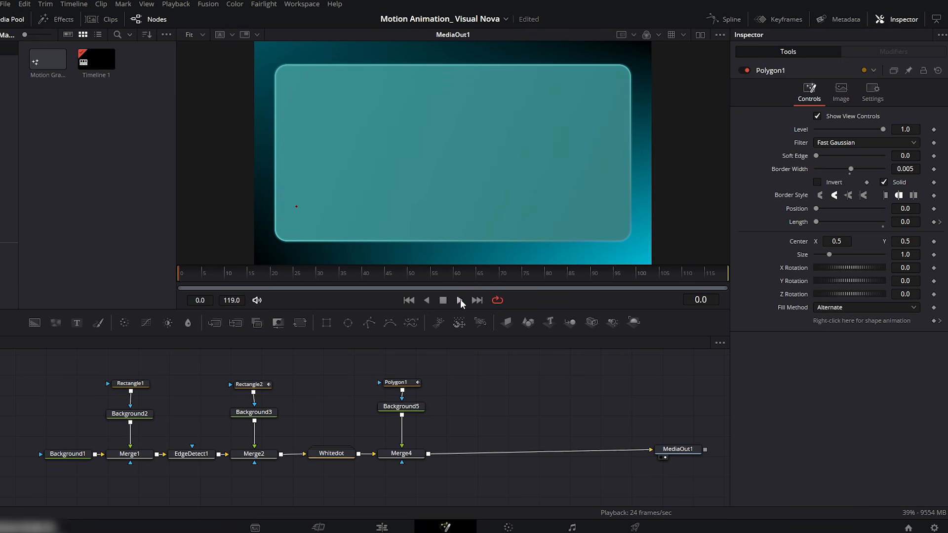
{"action": "left_click", "coordinate": [460, 300]}
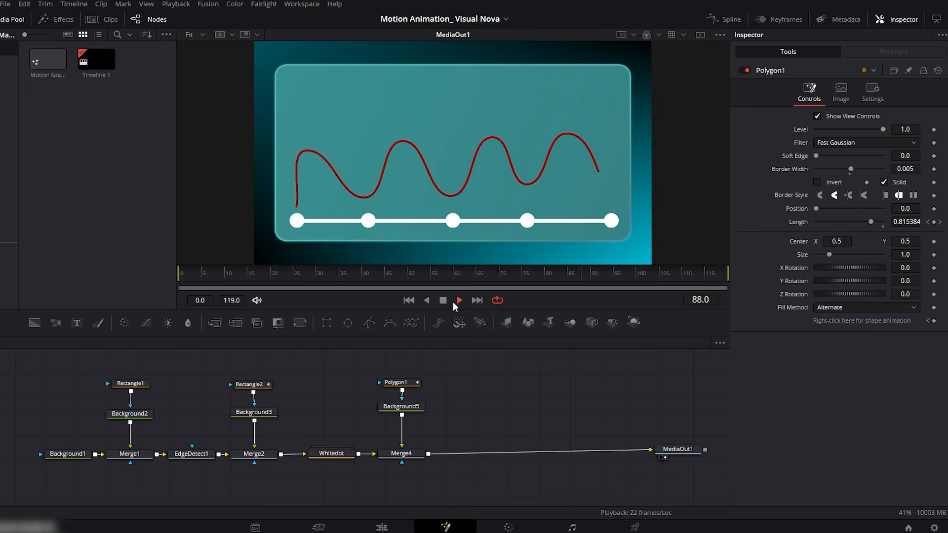
{"action": "left_click", "coordinate": [445, 301]}
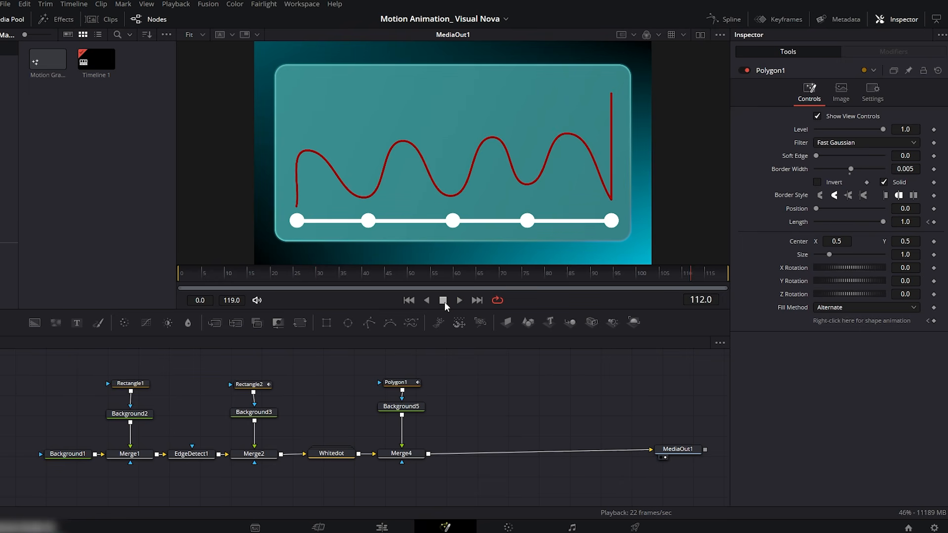
- Give the polygon's border flat end caps to remove the stray red dot before frame 35, and scrub through the animation to frame 102
{"action": "left_click", "coordinate": [257, 277]}
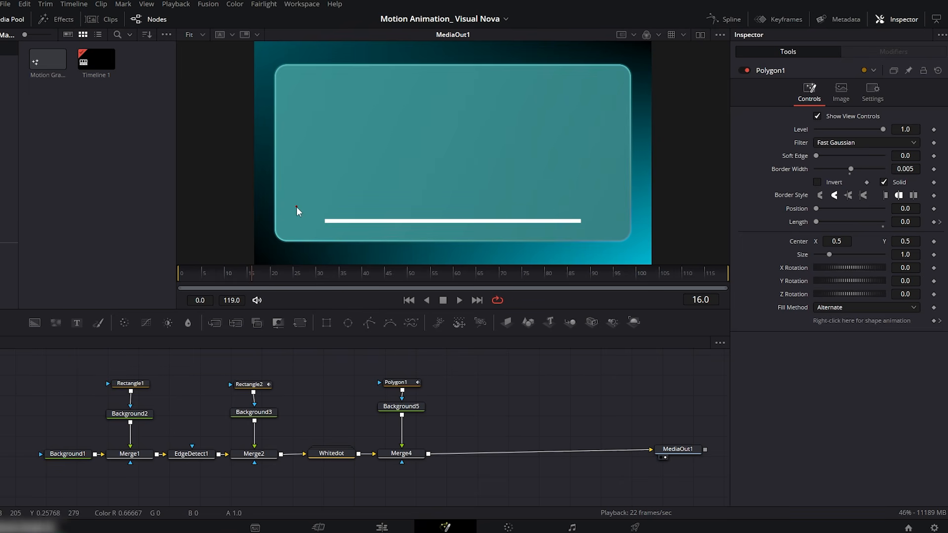
{"action": "left_click", "coordinate": [403, 384]}
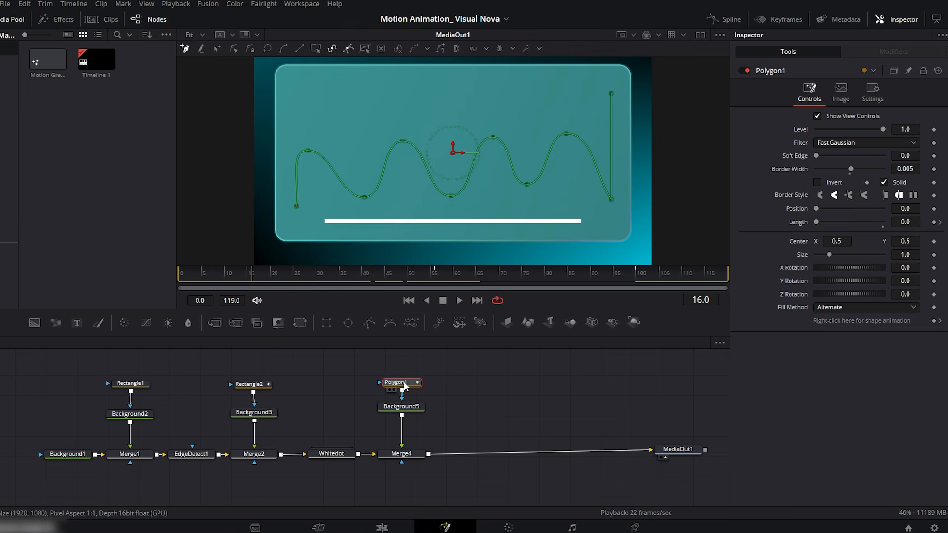
{"action": "left_click", "coordinate": [884, 195]}
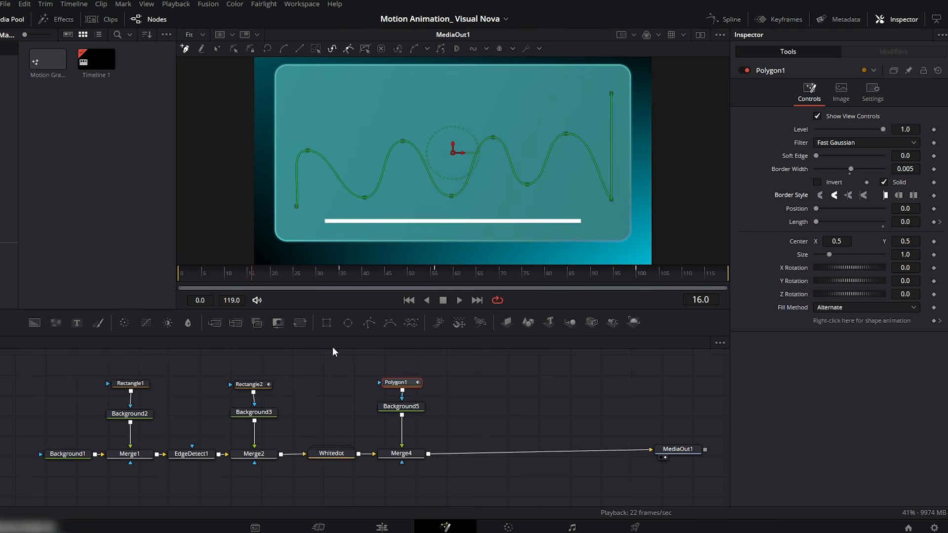
{"action": "left_click", "coordinate": [337, 364]}
{"action": "left_click_drag", "start_coordinate": [184, 275], "coordinate": [646, 276]}
- Move Polygon1, Background5 and Merge4 together beside MediaOut1, leaving free space after the Whitedot group
{"action": "left_click_drag", "start_coordinate": [332, 375], "coordinate": [41, 461]}
{"action": "left_click_drag", "start_coordinate": [117, 454], "coordinate": [20, 457]}
{"action": "left_click_drag", "start_coordinate": [437, 368], "coordinate": [393, 462]}
{"action": "left_click_drag", "start_coordinate": [412, 456], "coordinate": [625, 456]}
{"action": "left_click_drag", "start_coordinate": [674, 451], "coordinate": [693, 457]}
{"action": "left_click_drag", "start_coordinate": [616, 454], "coordinate": [630, 456]}
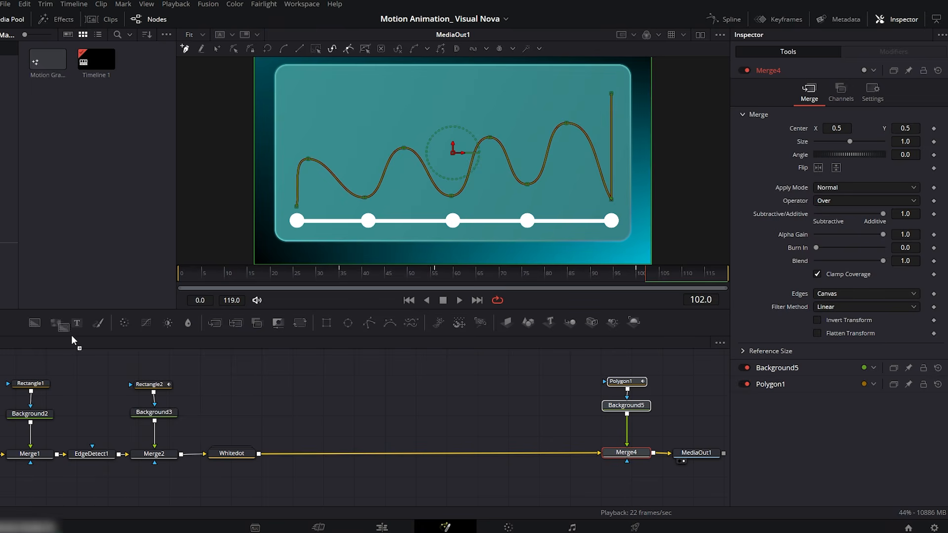
- Merge a new background between the Whitedot group and Merge4 and mask it with an ellipse
{"action": "left_click_drag", "start_coordinate": [71, 334], "coordinate": [258, 454]}
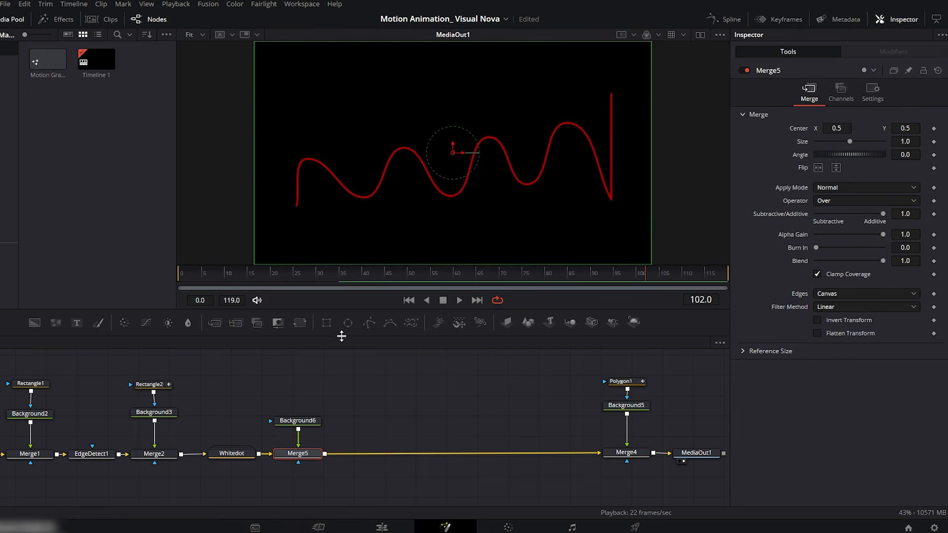
{"action": "left_click", "coordinate": [298, 392]}
{"action": "left_click_drag", "start_coordinate": [320, 393], "coordinate": [307, 423]}
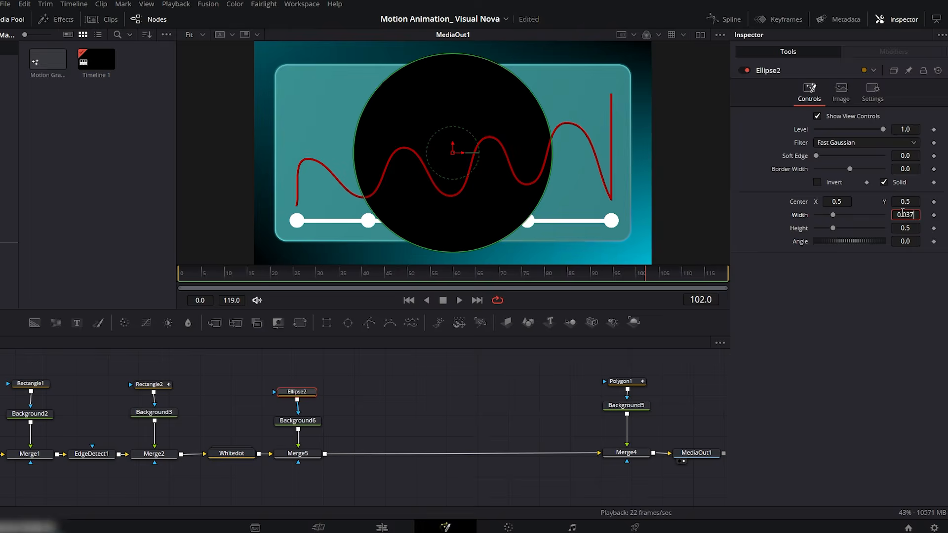
- Set the new ellipse's width and height to 0.037 and place it on the wave's first peak, at about X 0.136, Y 0.474
{"action": "key", "text": "Tab"}
{"action": "type", "text": "0.037"}
{"action": "key", "text": "Tab"}
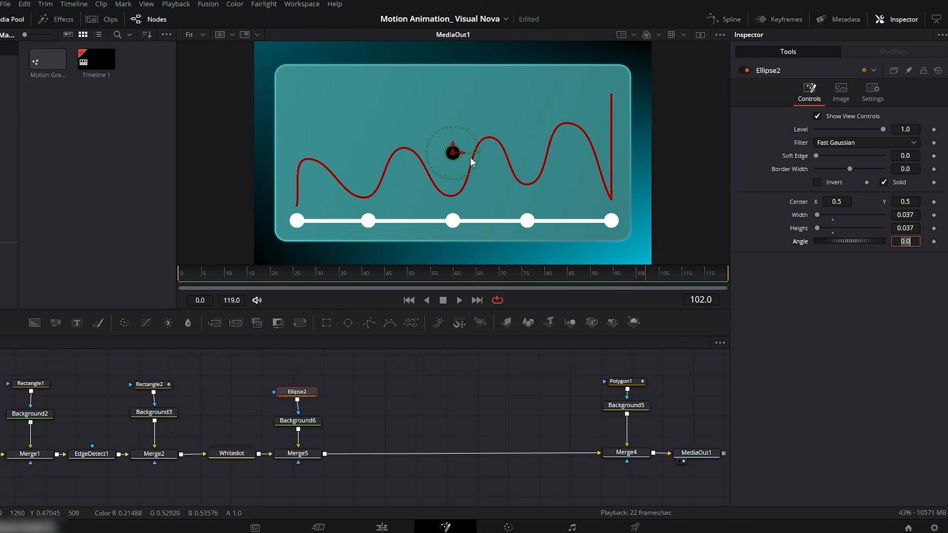
{"action": "left_click_drag", "start_coordinate": [453, 153], "coordinate": [308, 160]}
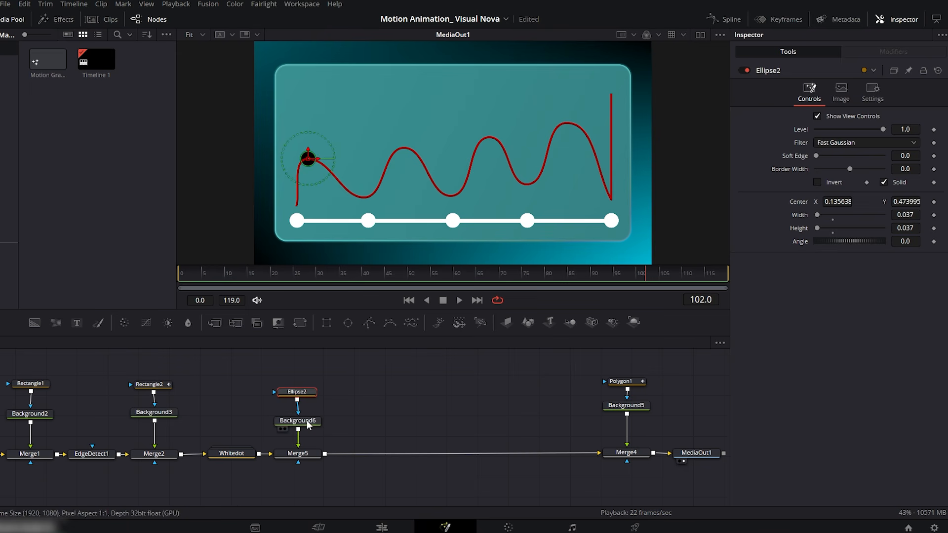
- Set the colour of the first wave dot's background, Background6, to dark red #aa0000
{"action": "left_click", "coordinate": [306, 422]}
{"action": "left_click", "coordinate": [834, 178]}
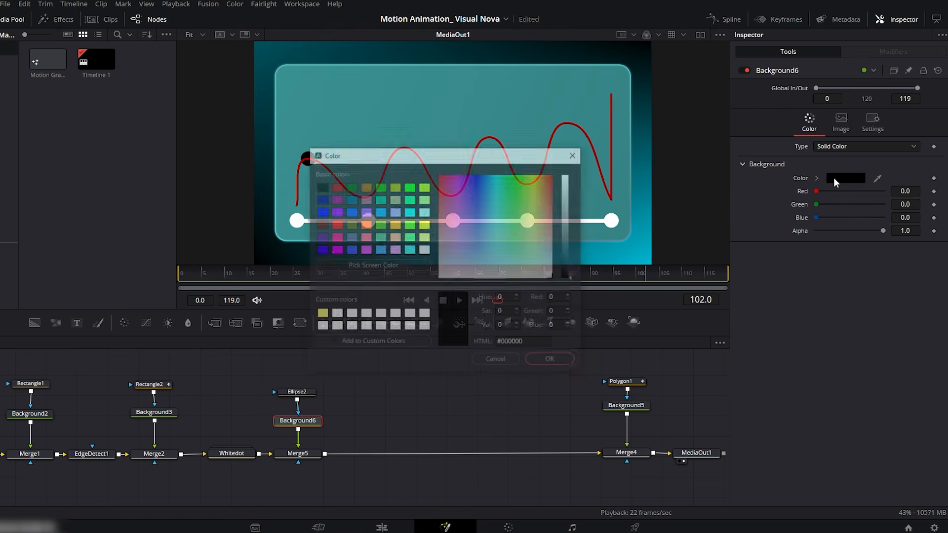
{"action": "left_click", "coordinate": [336, 188]}
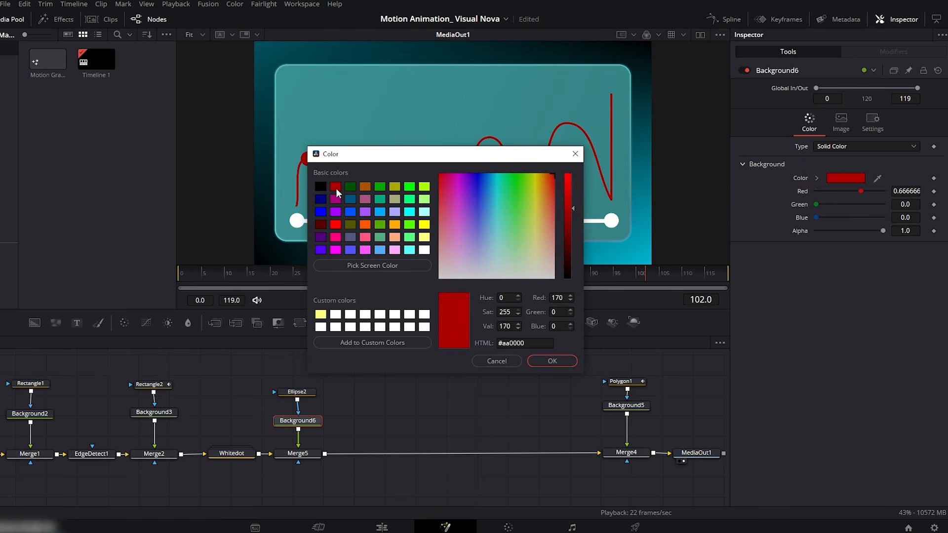
{"action": "left_click", "coordinate": [543, 360]}
- Go to frame 41 and move Ellipse2 onto the tip of the drawn wave, at about X 0.138, Y 0.502
{"action": "left_click", "coordinate": [232, 274]}
{"action": "mouse_move", "coordinate": [232, 274]}
{"action": "left_mouse_down"}
{"action": "mouse_move", "coordinate": [376, 274]}
{"action": "mouse_move", "coordinate": [368, 274]}
{"action": "left_mouse_up"}
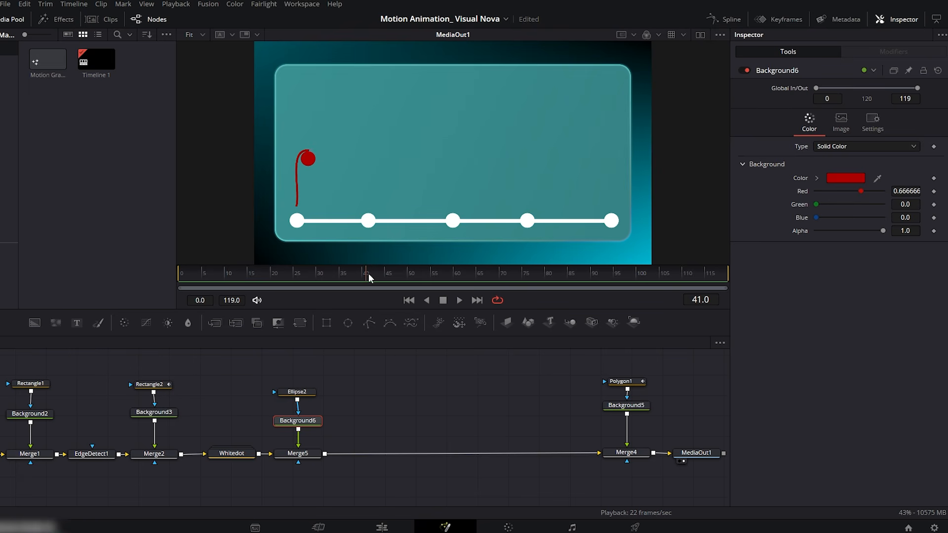
{"action": "left_click", "coordinate": [307, 393]}
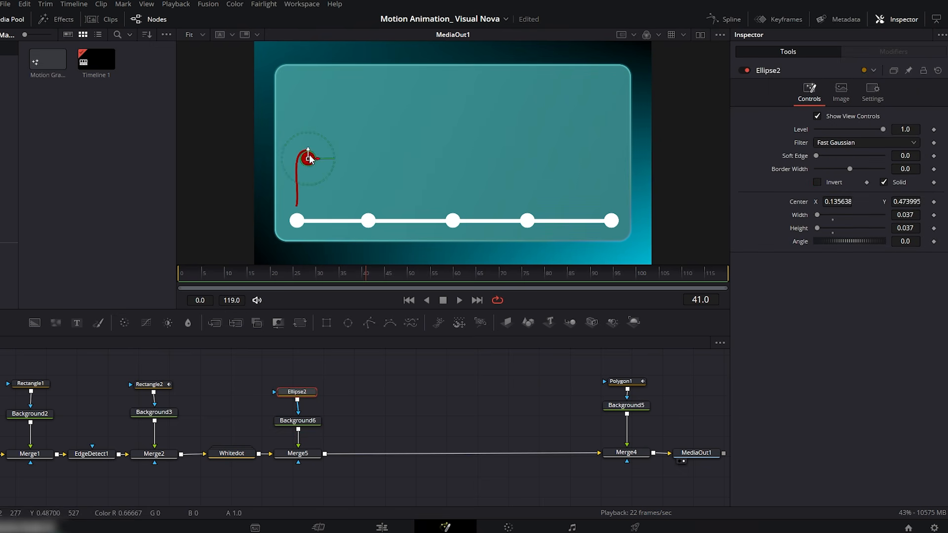
{"action": "mouse_move", "coordinate": [368, 275]}
{"action": "left_mouse_down"}
{"action": "mouse_move", "coordinate": [384, 278]}
{"action": "mouse_move", "coordinate": [368, 278]}
{"action": "left_mouse_up"}
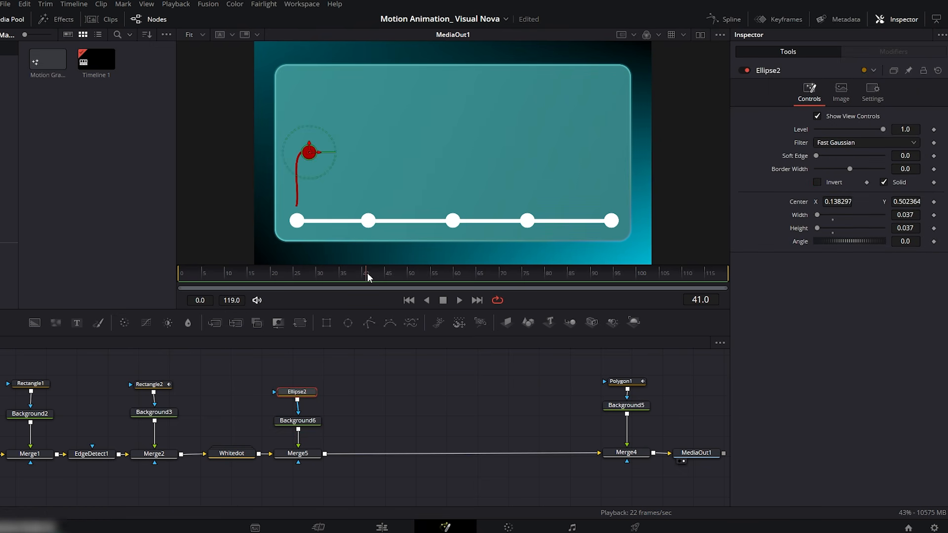
- Keyframe Ellipse2's width and height at 0 on frame 40 and at 0.045 on frame 45
{"action": "left_click_drag", "start_coordinate": [823, 219], "coordinate": [813, 220]}
{"action": "left_click", "coordinate": [934, 215]}
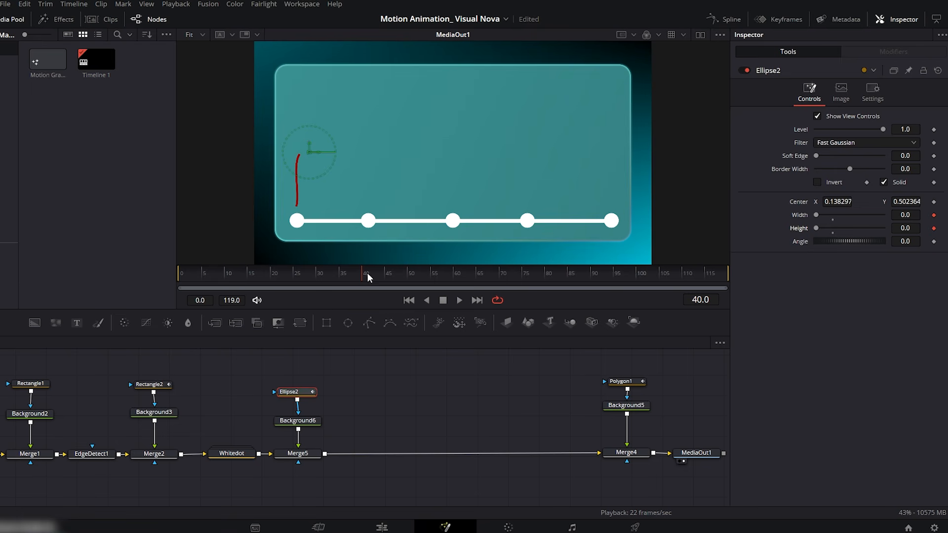
{"action": "left_click_drag", "start_coordinate": [363, 274], "coordinate": [387, 274]}
{"action": "left_click", "coordinate": [905, 215]}
{"action": "type", "text": "0.045"}
{"action": "key", "text": "Tab"}
{"action": "type", "text": "45"}
{"action": "key", "text": "Tab"}
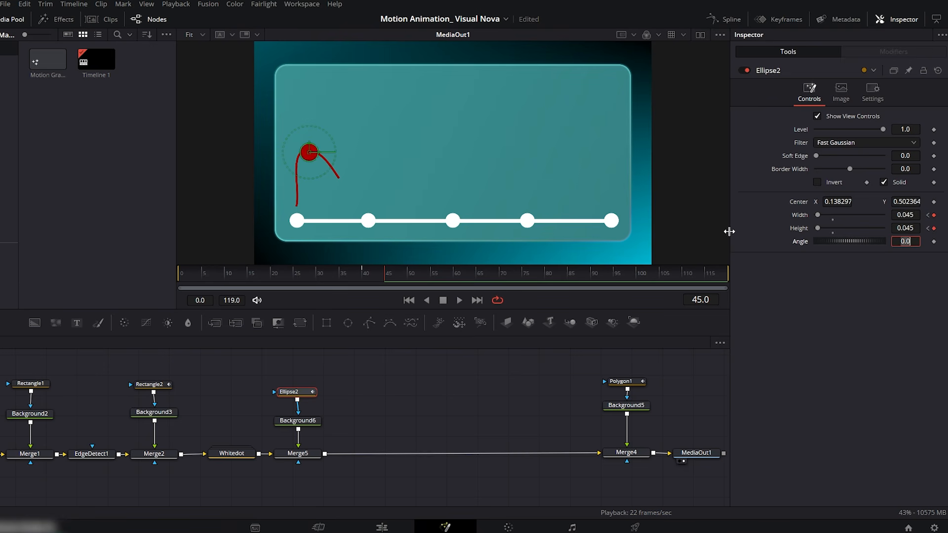
- Keyframe Ellipse2's width and height at 0.037 on frame 50 and play back the dot's pop-in animation
{"action": "left_click_drag", "start_coordinate": [386, 280], "coordinate": [423, 283]}
{"action": "left_click", "coordinate": [907, 213]}
{"action": "type", "text": "0.037"}
{"action": "key", "text": "Tab"}
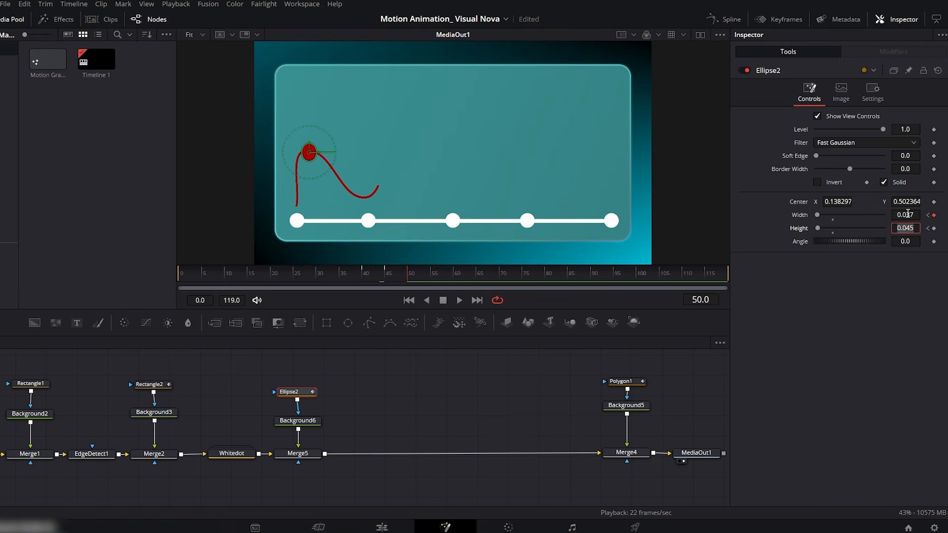
{"action": "left_click_drag", "start_coordinate": [366, 278], "coordinate": [410, 283]}
{"action": "left_click", "coordinate": [459, 300]}
{"action": "left_click", "coordinate": [443, 302]}
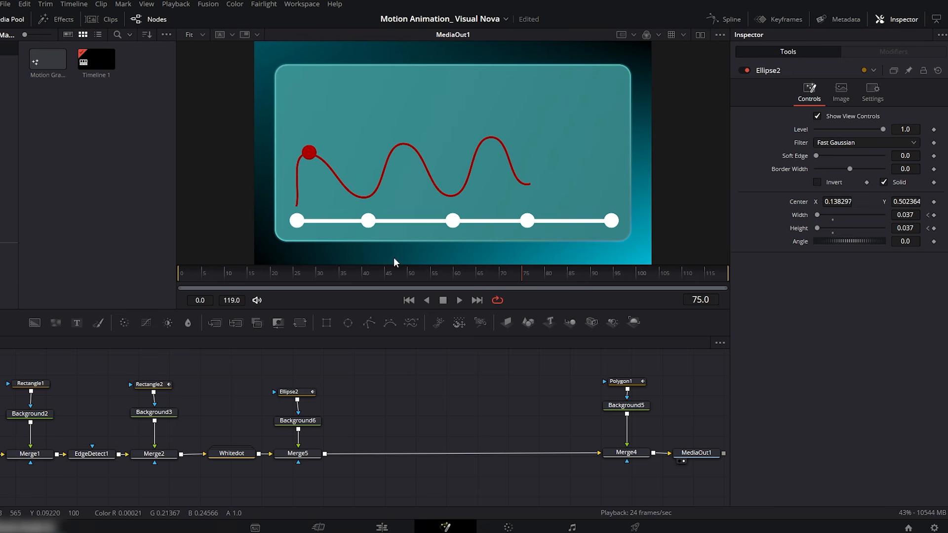
- At frame 55, duplicate Ellipse2, Background6 and Merge5 and insert the copied branch between Merge5 and Merge4
{"action": "mouse_move", "coordinate": [402, 275]}
{"action": "left_mouse_down"}
{"action": "mouse_move", "coordinate": [414, 276]}
{"action": "mouse_move", "coordinate": [380, 280]}
{"action": "mouse_move", "coordinate": [434, 282]}
{"action": "left_mouse_up"}
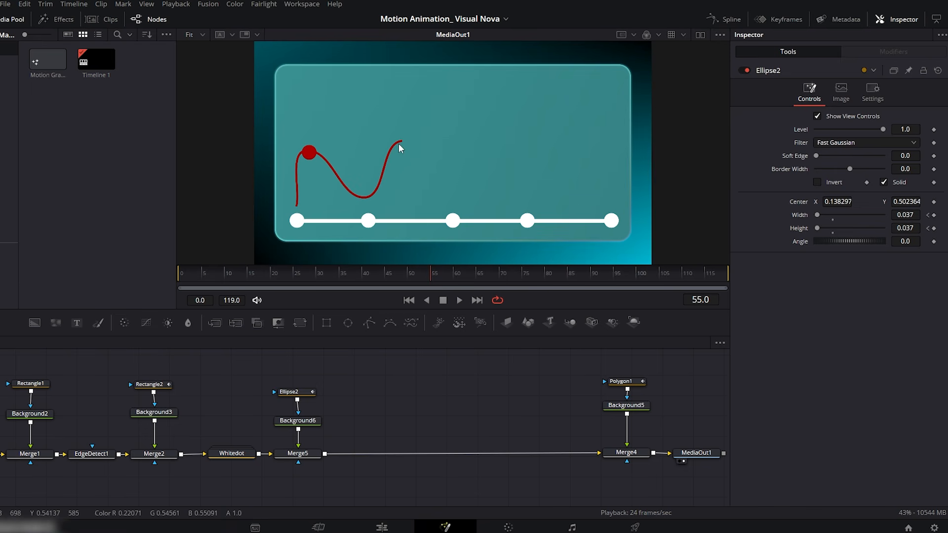
{"action": "left_click_drag", "start_coordinate": [291, 424], "coordinate": [285, 466]}
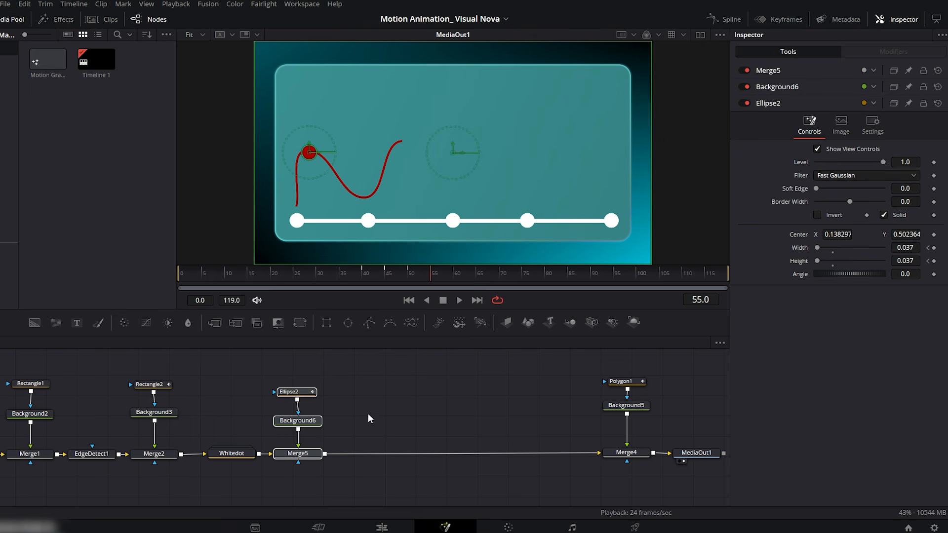
{"action": "key", "text": "ctrl+v"}
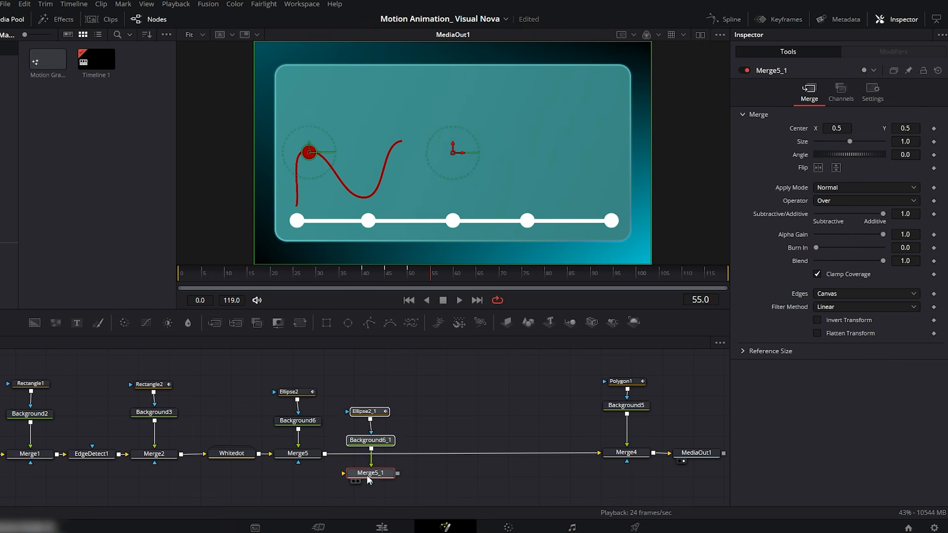
{"action": "left_click_drag", "start_coordinate": [366, 475], "coordinate": [366, 455]}
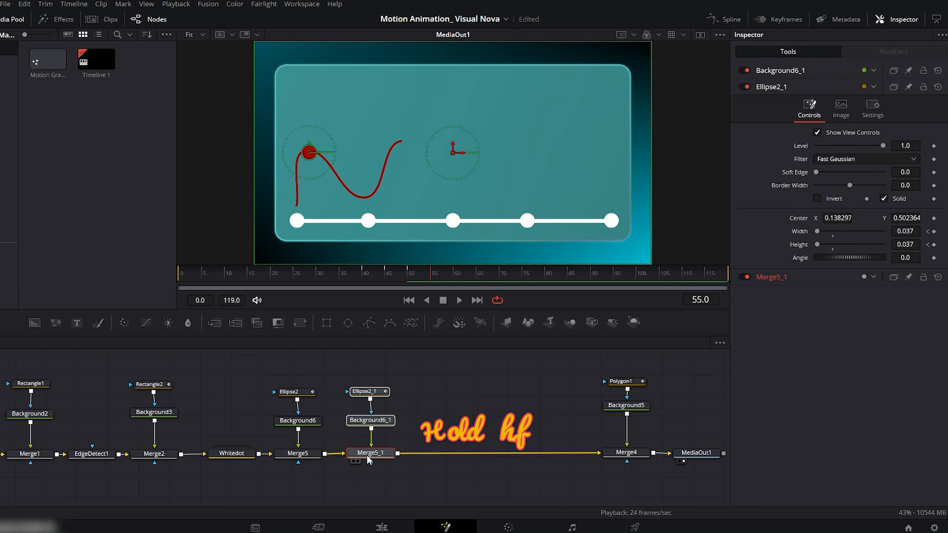
- Shift all width and height keyframes of the copied ellipse so its growth starts at frame 55
{"action": "left_click", "coordinate": [370, 393]}
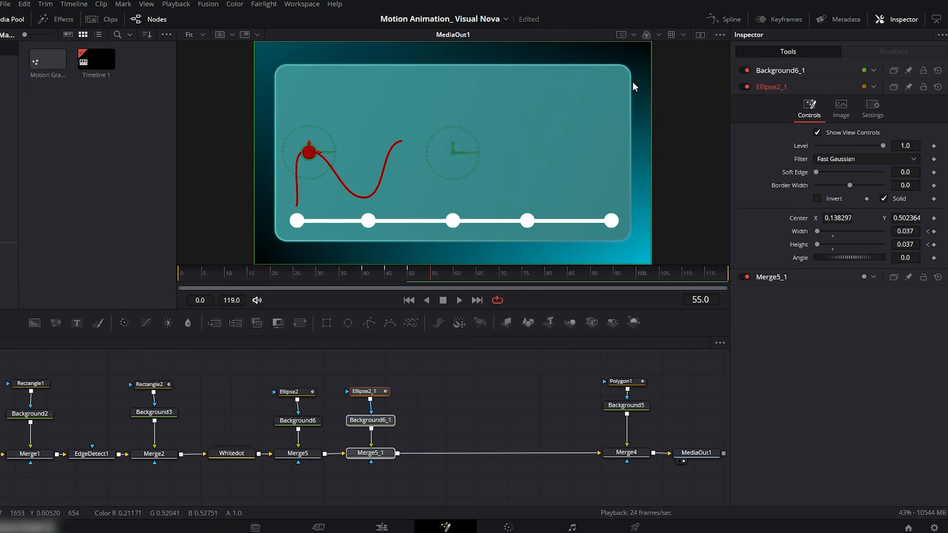
{"action": "left_click", "coordinate": [735, 23]}
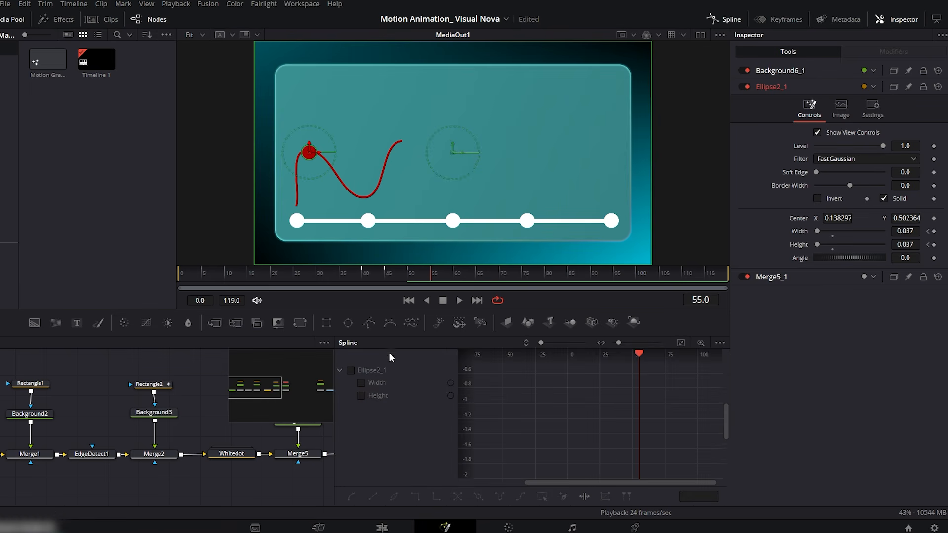
{"action": "left_click", "coordinate": [350, 370]}
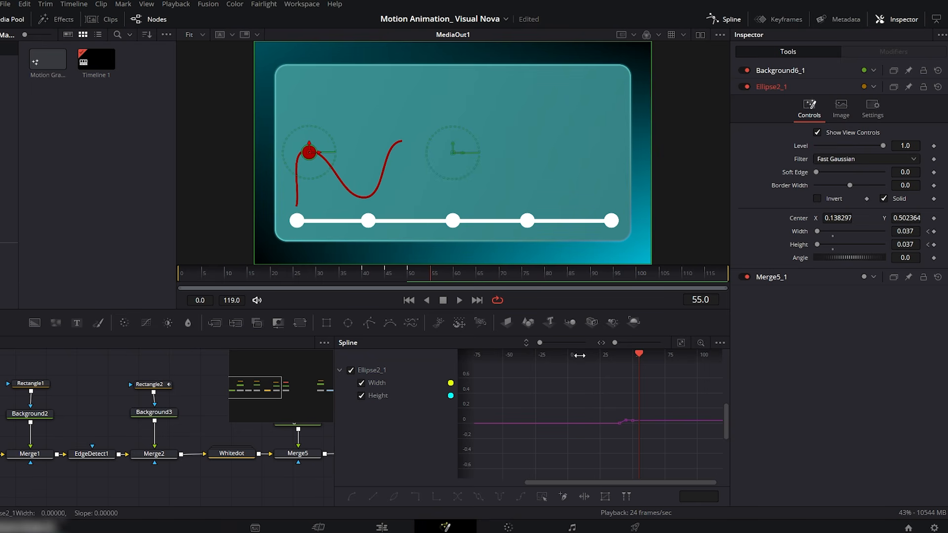
{"action": "left_click", "coordinate": [682, 343]}
{"action": "left_click_drag", "start_coordinate": [707, 373], "coordinate": [486, 473]}
{"action": "scroll", "coordinate": [487, 470], "scroll_direction": "down", "scroll_amount": 2}
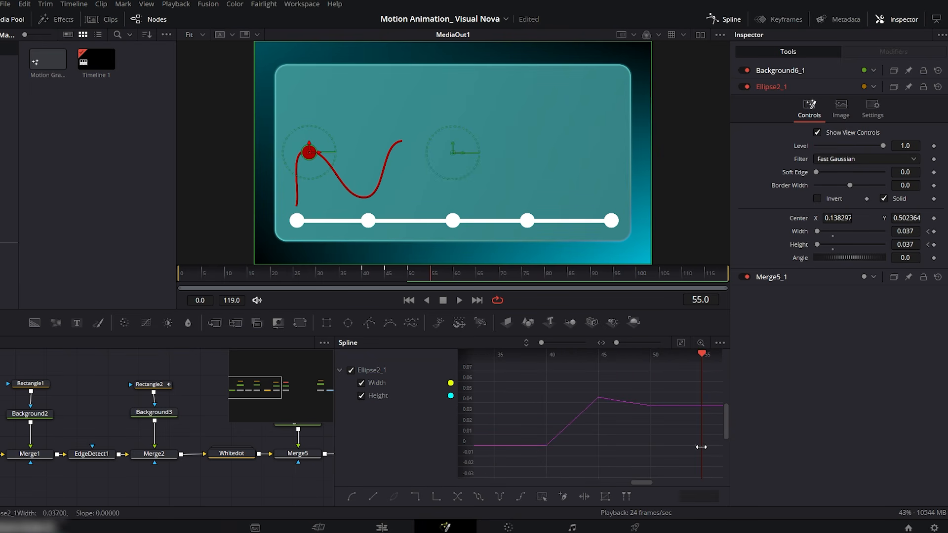
{"action": "left_click_drag", "start_coordinate": [553, 447], "coordinate": [702, 446]}
{"action": "left_click", "coordinate": [725, 19]}
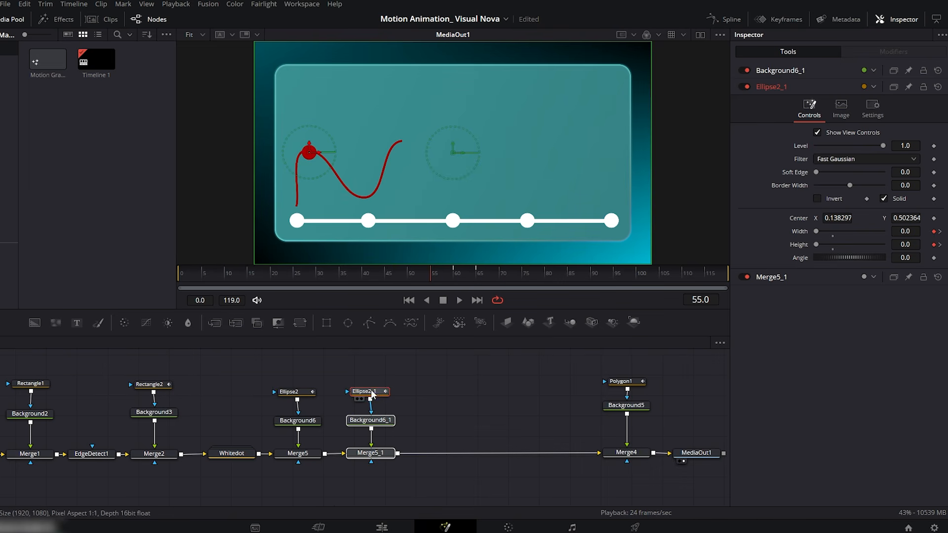
- Place the copied red dot on the wave's second peak, at about X 0.380, Y 0.545, and scrub to frame 69
{"action": "left_click_drag", "start_coordinate": [309, 153], "coordinate": [404, 133]}
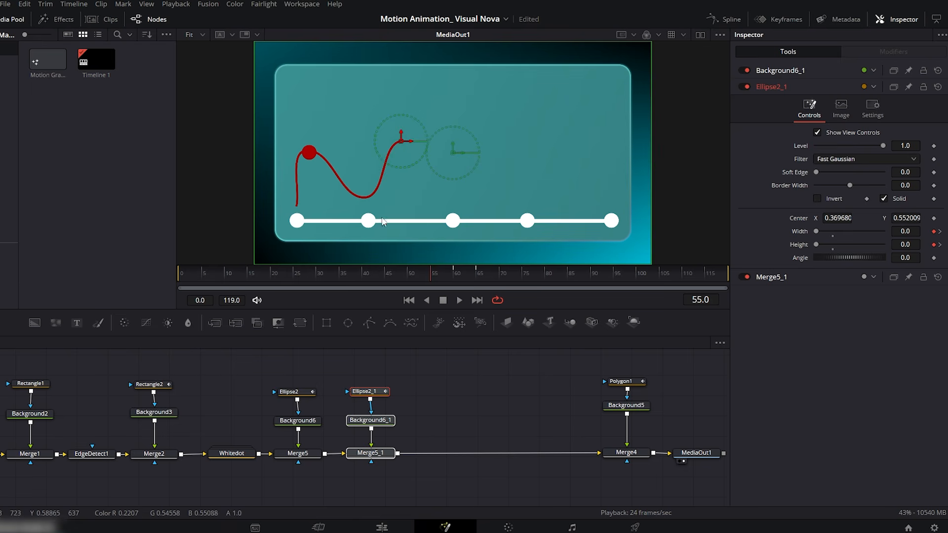
{"action": "left_click_drag", "start_coordinate": [436, 276], "coordinate": [458, 274]}
{"action": "left_click_drag", "start_coordinate": [401, 141], "coordinate": [405, 140]}
{"action": "left_click", "coordinate": [401, 276]}
{"action": "left_click_drag", "start_coordinate": [401, 275], "coordinate": [480, 288]}
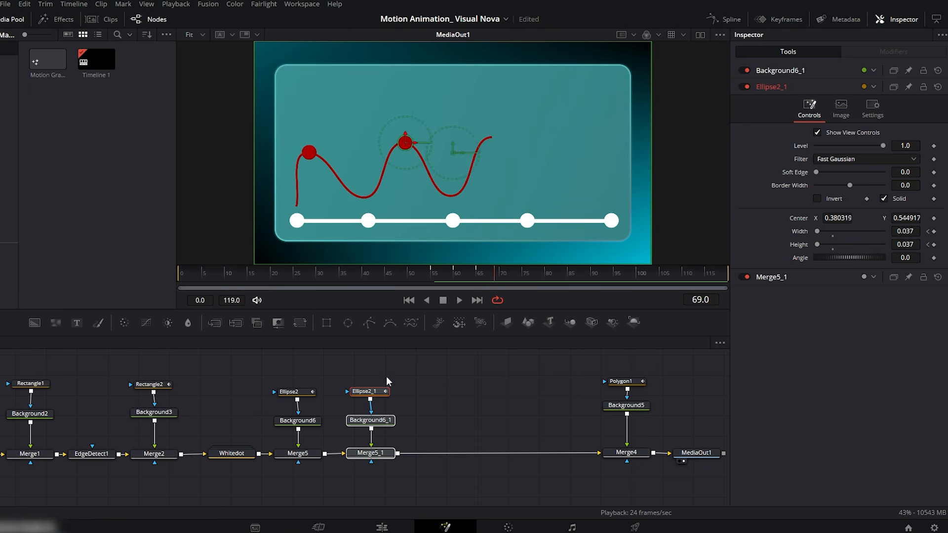
- Duplicate the second dot's branch for the wave's third peak and shift the copy's size keyframes to when the wave arrives there
{"action": "key", "text": "ctrl+c"}
{"action": "key", "text": "ctrl+v"}
{"action": "left_click", "coordinate": [494, 278]}
{"action": "left_click", "coordinate": [725, 19]}
{"action": "left_click_drag", "start_coordinate": [646, 399], "coordinate": [667, 438]}
{"action": "left_click_drag", "start_coordinate": [497, 277], "coordinate": [549, 269]}
{"action": "left_click", "coordinate": [725, 20]}
- Duplicate the third dot's branch, place the new dot on the fourth peak and shift its size keyframes to match the wave
{"action": "left_click_drag", "start_coordinate": [480, 371], "coordinate": [423, 475]}
{"action": "key", "text": "ctrl+c"}
{"action": "key", "text": "ctrl+v"}
{"action": "left_click_drag", "start_coordinate": [492, 138], "coordinate": [562, 133]}
{"action": "left_click", "coordinate": [725, 20]}
{"action": "left_click_drag", "start_coordinate": [612, 395], "coordinate": [531, 449]}
{"action": "left_click_drag", "start_coordinate": [549, 435], "coordinate": [632, 437]}
{"action": "left_click", "coordinate": [725, 19]}
- Duplicate the fourth dot's branch, place the copy at the wave's end, about X 0.900, Y 0.746, and delay its size keyframes
{"action": "left_click_drag", "start_coordinate": [524, 375], "coordinate": [492, 447]}
{"action": "key", "text": "ctrl+c"}
{"action": "key", "text": "ctrl+v"}
{"action": "left_click_drag", "start_coordinate": [492, 138], "coordinate": [612, 93]}
{"action": "left_click", "coordinate": [558, 390]}
{"action": "left_click", "coordinate": [725, 20]}
{"action": "left_click_drag", "start_coordinate": [652, 385], "coordinate": [691, 438]}
{"action": "left_click", "coordinate": [724, 19]}
{"action": "left_click_drag", "start_coordinate": [637, 276], "coordinate": [686, 280]}
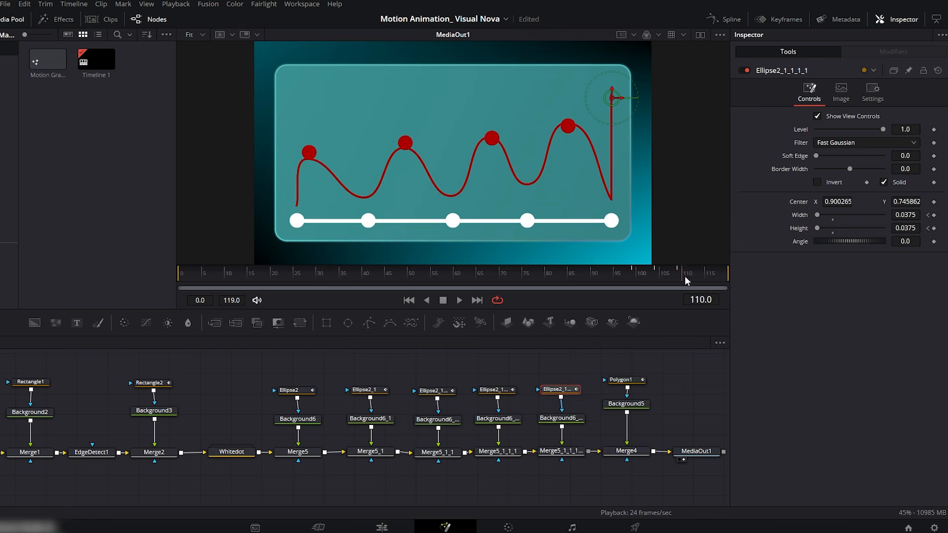
- Play back the whole chart animation and scrub to frame 105 to check the five red dots
{"action": "left_click_drag", "start_coordinate": [686, 279], "coordinate": [172, 277]}
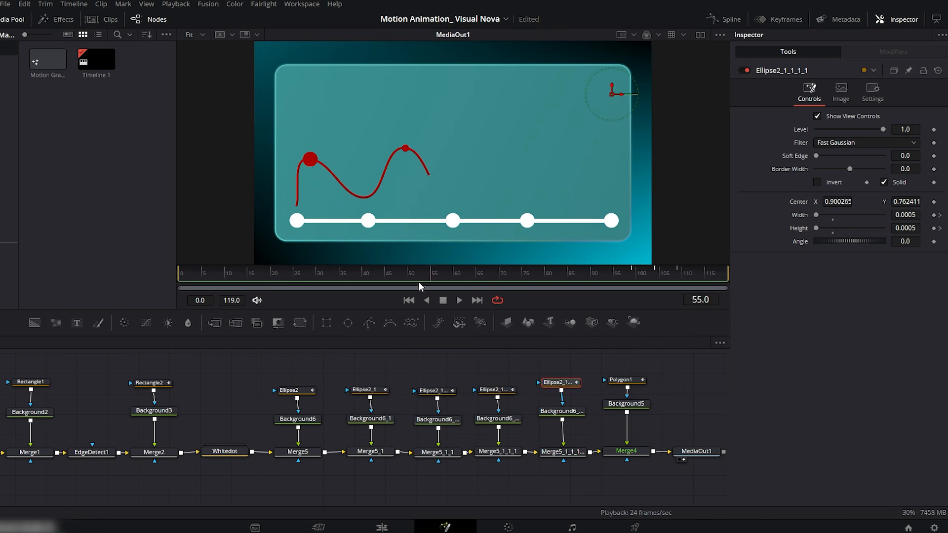
{"action": "left_click", "coordinate": [460, 301]}
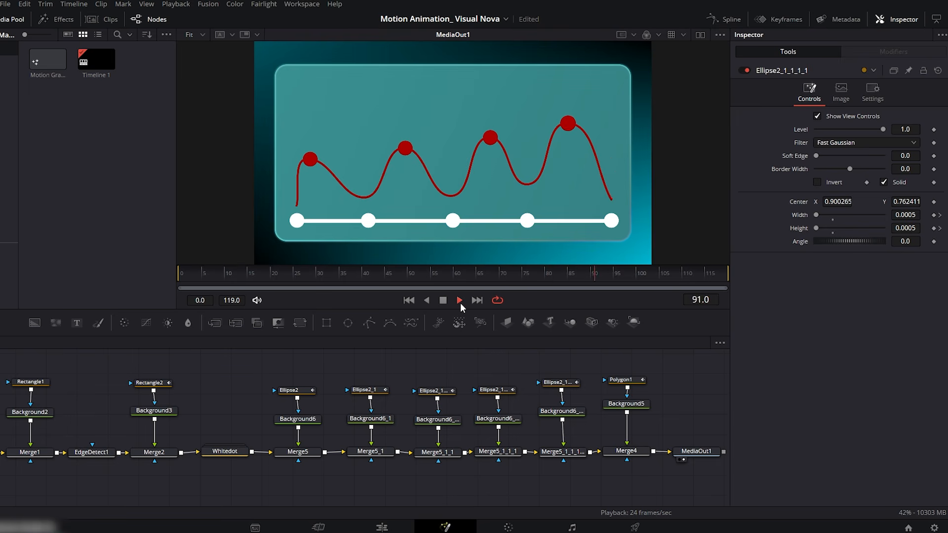
{"action": "left_click", "coordinate": [449, 301]}
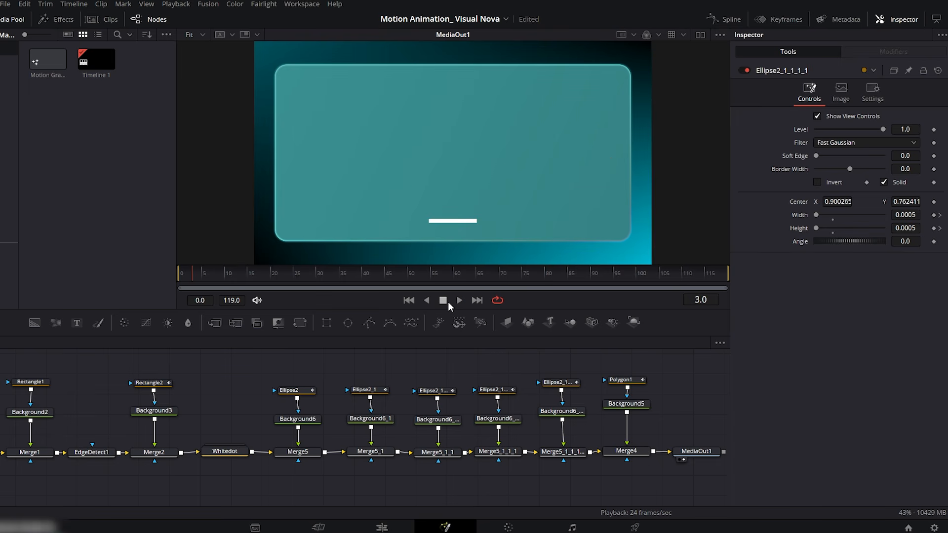
{"action": "left_click_drag", "start_coordinate": [552, 273], "coordinate": [663, 274]}
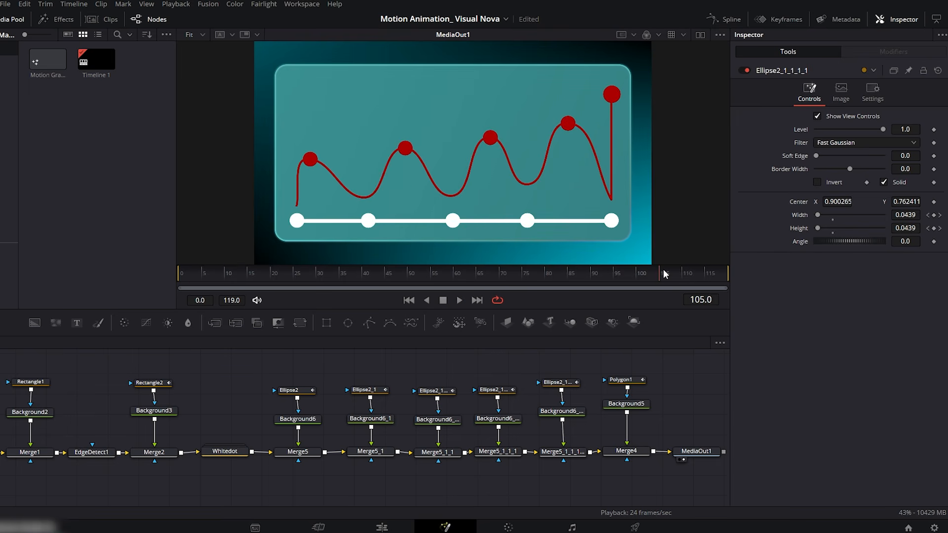
- Group all the red-dot nodes, name the group Red dot, and place it directly after the Whitedot group
{"action": "left_click_drag", "start_coordinate": [568, 372], "coordinate": [291, 461]}
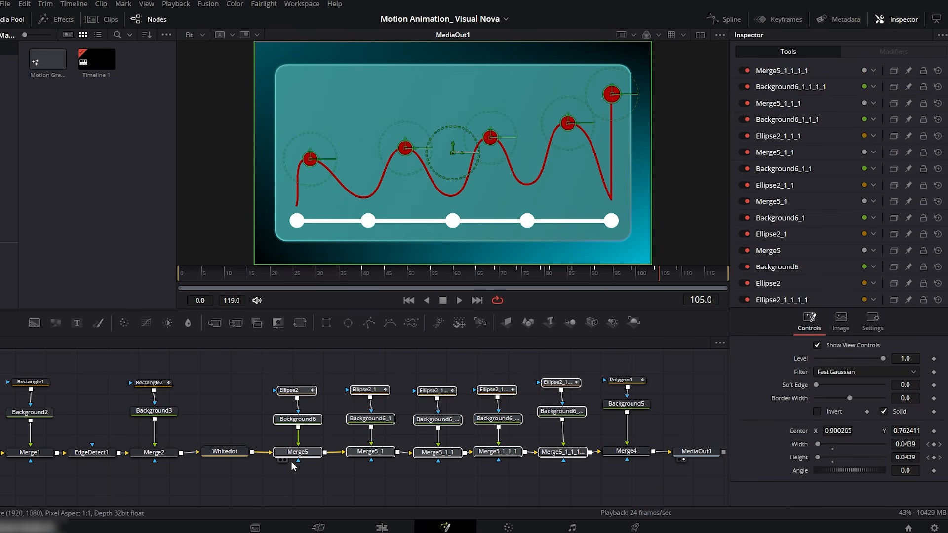
{"action": "key", "text": "ctrl+g"}
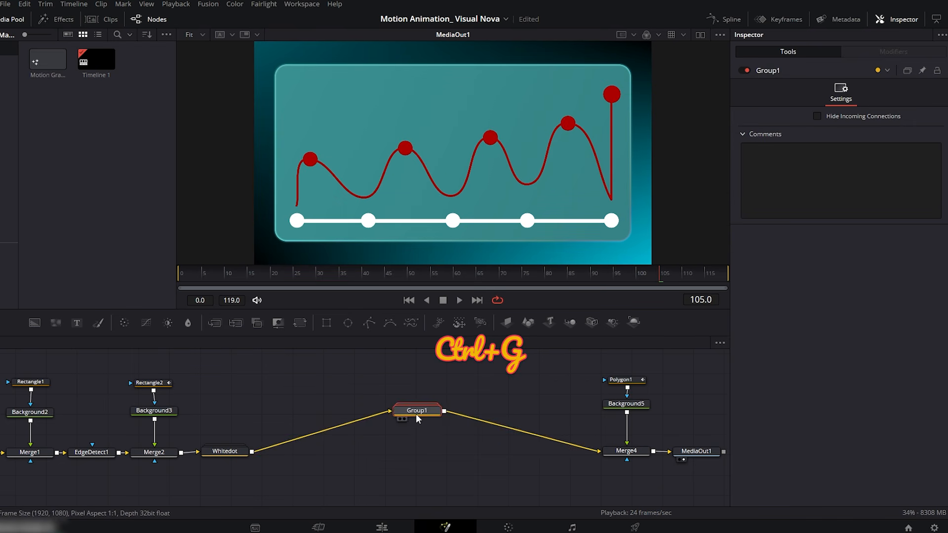
{"action": "left_click_drag", "start_coordinate": [417, 419], "coordinate": [411, 454]}
{"action": "key", "text": "F2"}
{"action": "type", "text": "Red dot"}
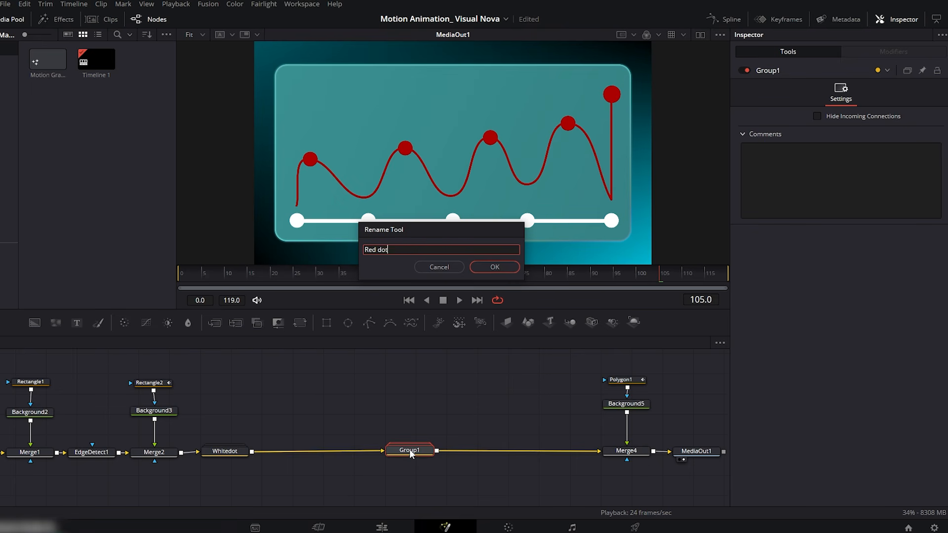
{"action": "key", "text": "Return"}
{"action": "left_click_drag", "start_coordinate": [411, 454], "coordinate": [293, 455]}
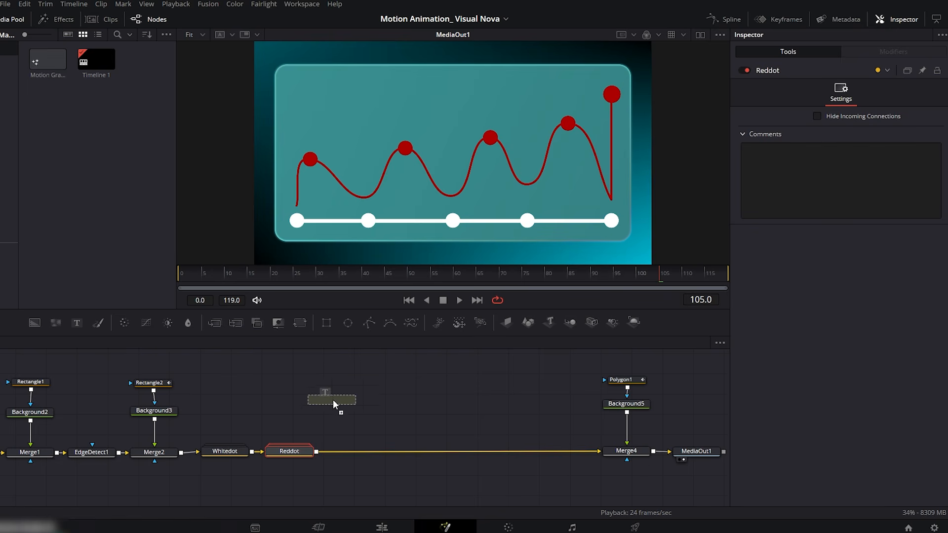
- Merge a new text node into the line after the Reddot group and enter the text 2M
{"action": "left_click", "coordinate": [353, 407]}
{"action": "left_click_drag", "start_coordinate": [378, 413], "coordinate": [319, 451]}
{"action": "left_click_drag", "start_coordinate": [358, 414], "coordinate": [358, 418]}
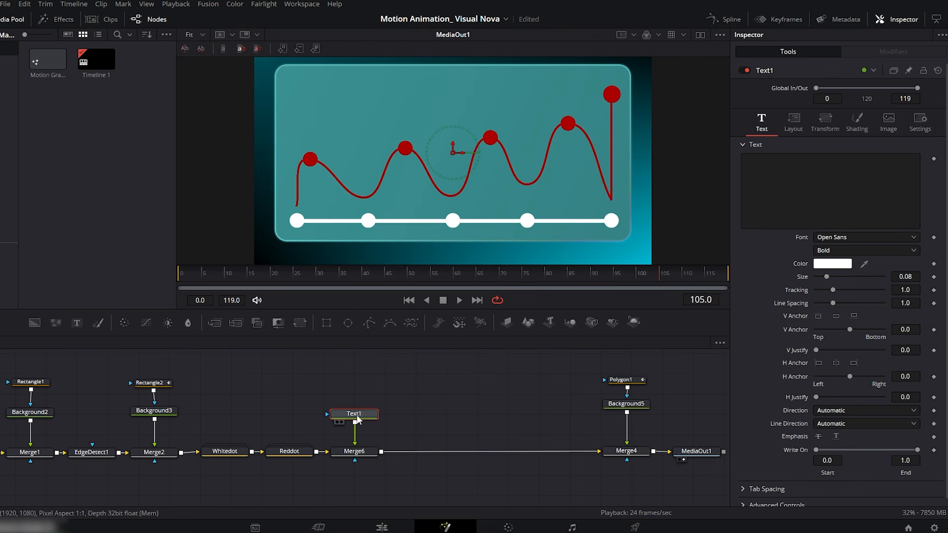
{"action": "left_click", "coordinate": [796, 171]}
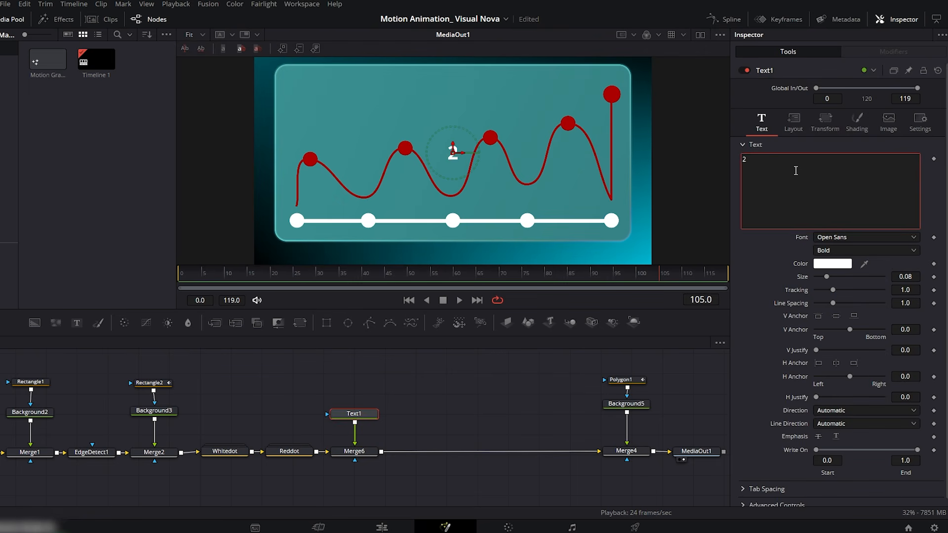
{"action": "type", "text": "2M"}
- Set the 2M label's font to Bebas Neue in the Regular style
{"action": "left_click", "coordinate": [858, 239]}
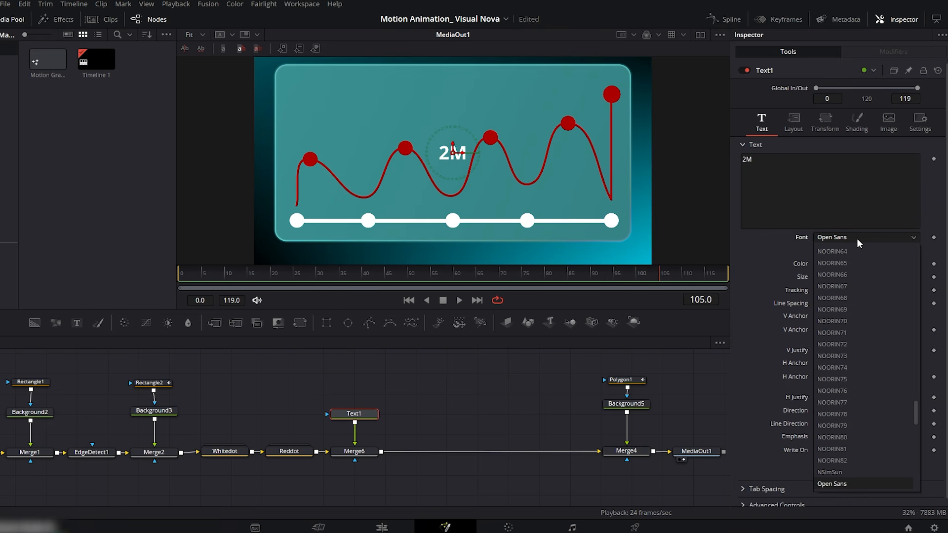
{"action": "scroll", "coordinate": [858, 239], "scroll_direction": "up", "scroll_amount": 15}
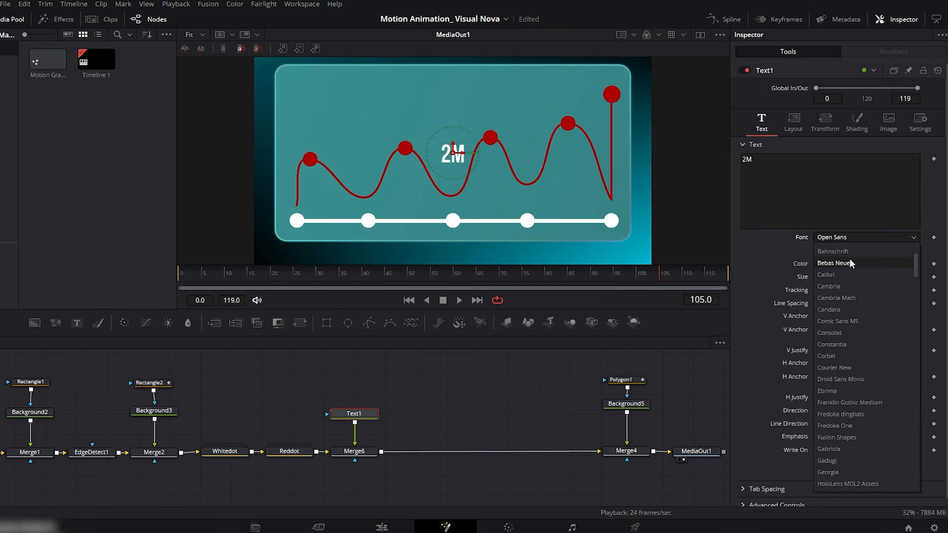
{"action": "left_click", "coordinate": [849, 260]}
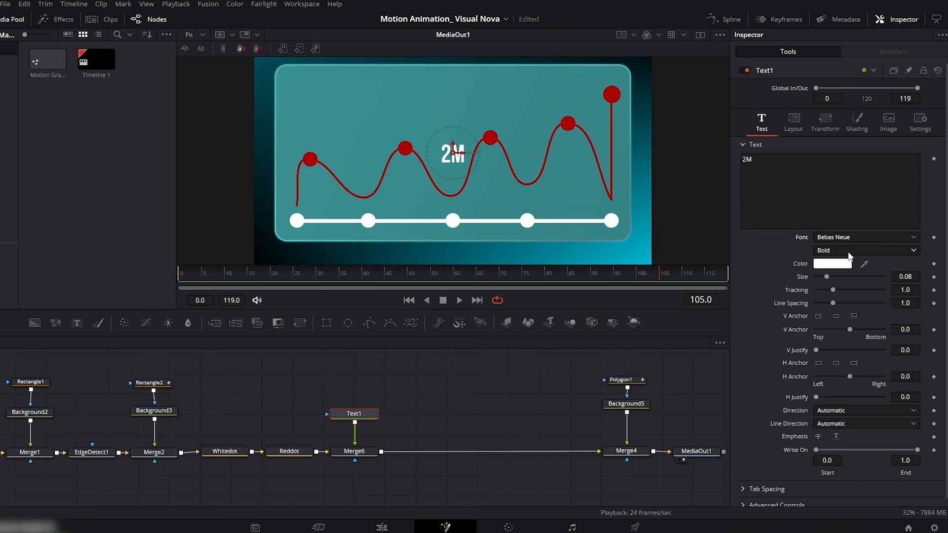
{"action": "left_click", "coordinate": [848, 251]}
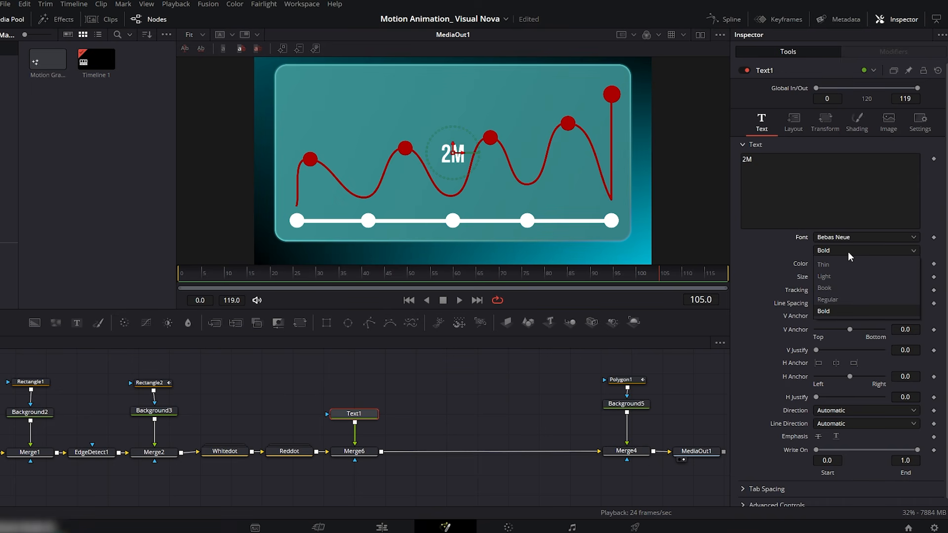
{"action": "left_click", "coordinate": [827, 299]}
- Place the 2M label just above the first red dot and reduce its size to about 0.0593
{"action": "left_click_drag", "start_coordinate": [458, 159], "coordinate": [309, 144]}
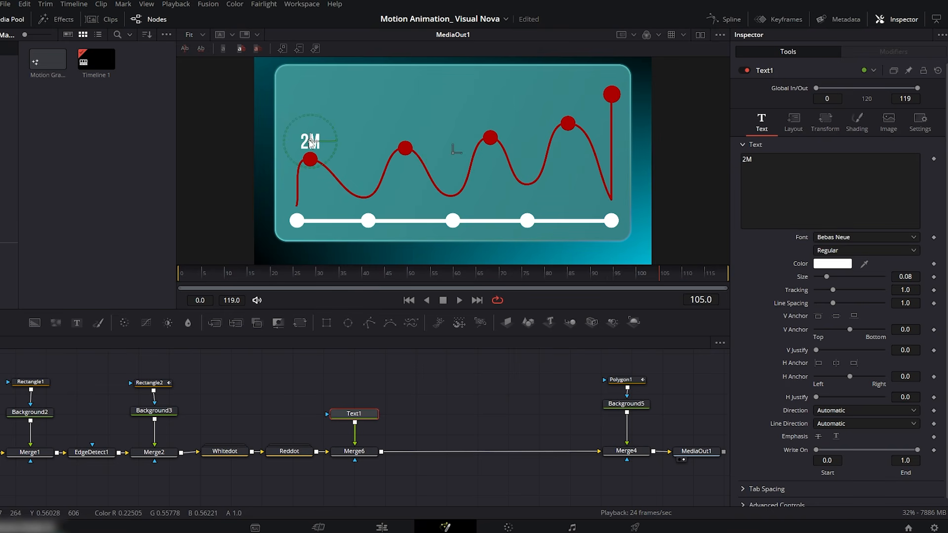
{"action": "left_click_drag", "start_coordinate": [907, 279], "coordinate": [900, 279]}
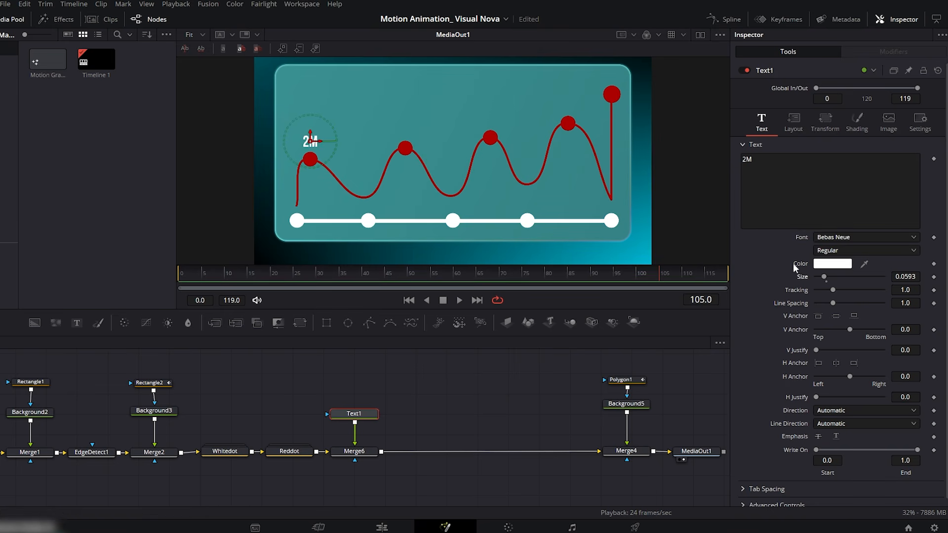
{"action": "left_click_drag", "start_coordinate": [280, 272], "coordinate": [408, 275]}
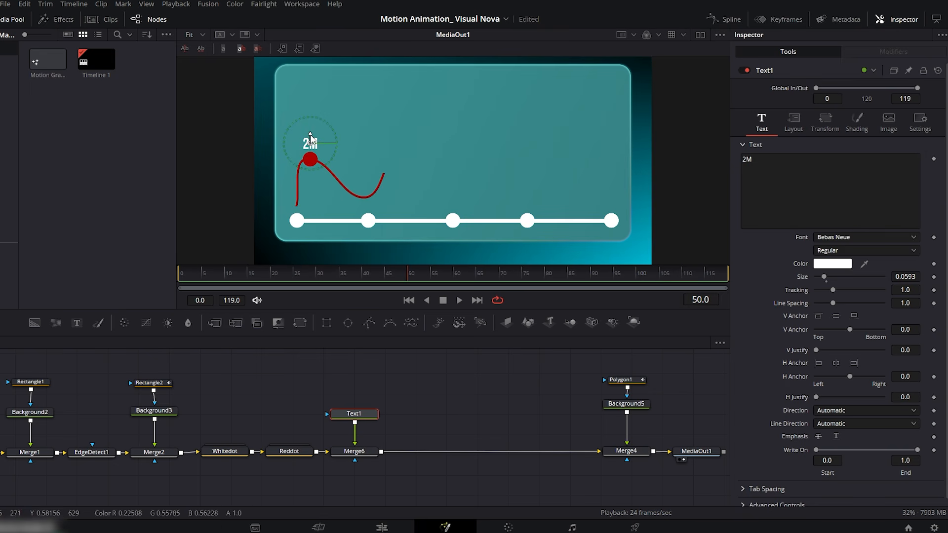
{"action": "left_click_drag", "start_coordinate": [310, 132], "coordinate": [311, 130]}
- Keyframe the 2M label's size at frame 50 and set it to 0 at frame 45
{"action": "left_click", "coordinate": [933, 278]}
{"action": "left_click_drag", "start_coordinate": [394, 275], "coordinate": [389, 275]}
{"action": "left_click_drag", "start_coordinate": [824, 281], "coordinate": [815, 281]}
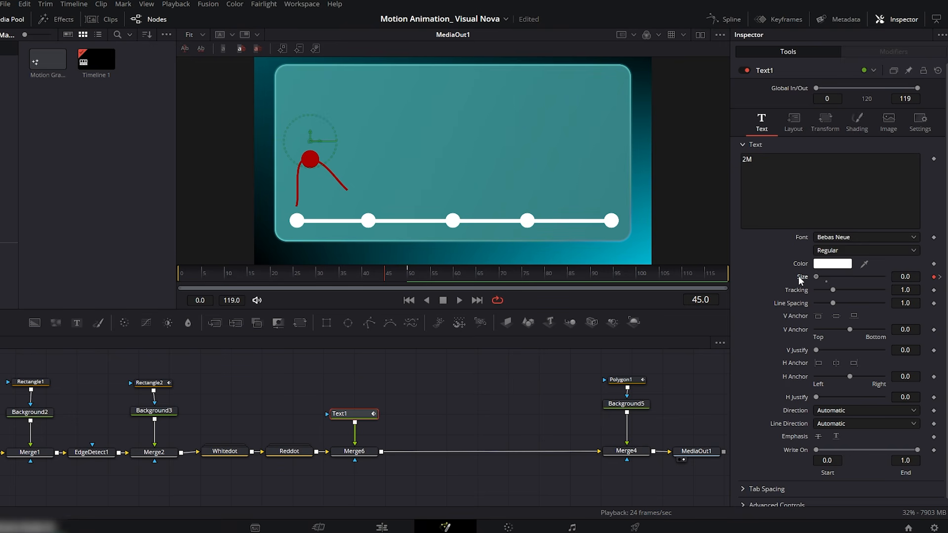
- Smooth the 2M label's size curve in the Spline editor and pull the first keyframe's handle upward for a fast start
{"action": "left_click", "coordinate": [727, 20]}
{"action": "left_click", "coordinate": [680, 342]}
{"action": "left_click_drag", "start_coordinate": [705, 364], "coordinate": [490, 470]}
{"action": "key", "text": "s"}
{"action": "key", "text": "s"}
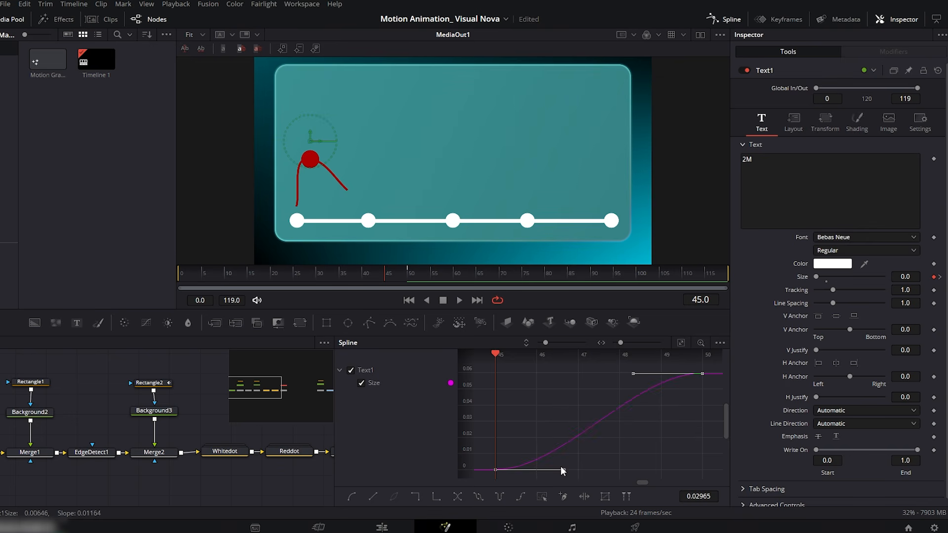
{"action": "left_click_drag", "start_coordinate": [562, 473], "coordinate": [533, 442]}
{"action": "left_click_drag", "start_coordinate": [500, 415], "coordinate": [496, 415]}
{"action": "left_click", "coordinate": [732, 20]}
- Duplicate the 2M label's text and merge nodes and place the copies directly after the originals in the line
{"action": "left_click_drag", "start_coordinate": [389, 270], "coordinate": [408, 277]}
{"action": "left_click", "coordinate": [355, 451], "text": "ctrl"}
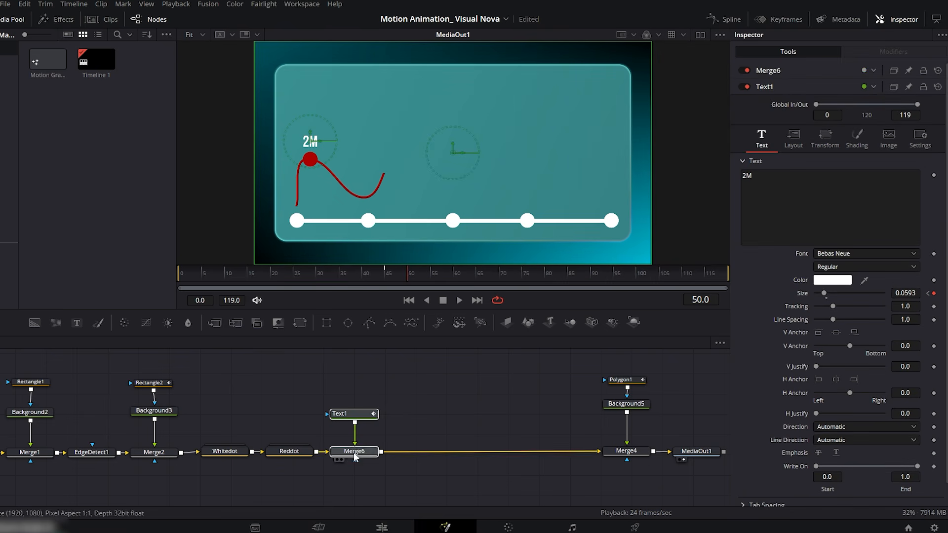
{"action": "key", "text": "ctrl+c"}
{"action": "key", "text": "ctrl+v"}
{"action": "left_click_drag", "start_coordinate": [402, 452], "coordinate": [414, 455]}
{"action": "left_click", "coordinate": [401, 414]}
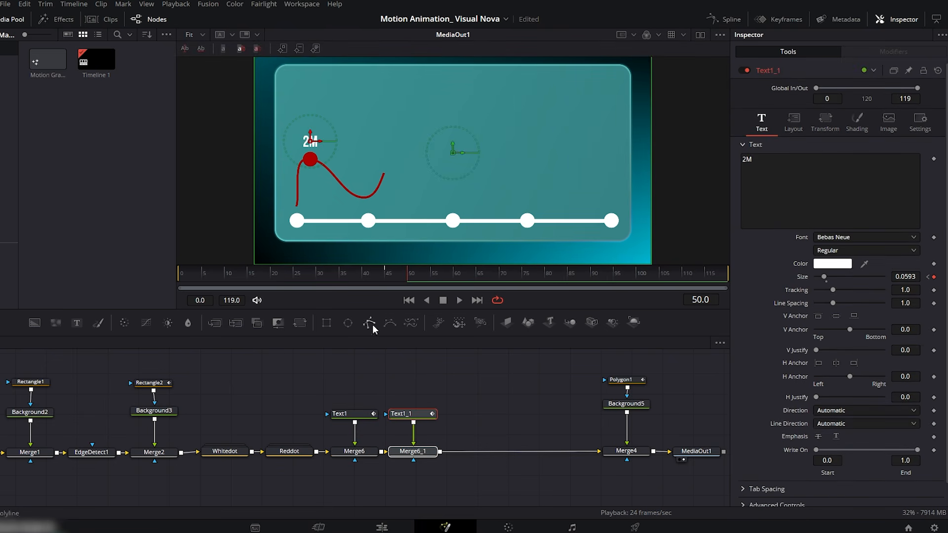
- Move the duplicated label above the second red dot at frame 60 and change its text to 4M
{"action": "left_click_drag", "start_coordinate": [437, 271], "coordinate": [455, 274]}
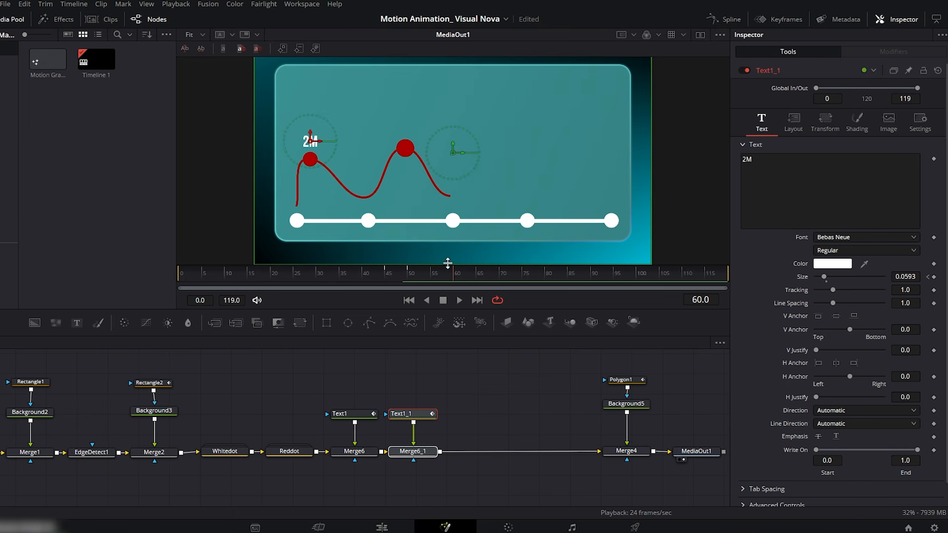
{"action": "left_click_drag", "start_coordinate": [310, 142], "coordinate": [408, 133]}
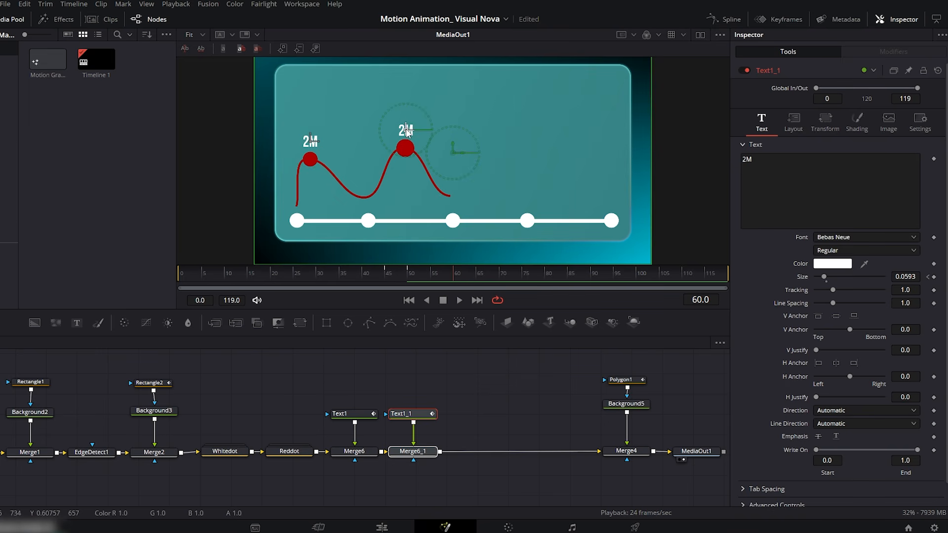
{"action": "left_click", "coordinate": [749, 163]}
{"action": "key", "text": "BackSpace"}
{"action": "type", "text": "4"}
{"action": "left_click_drag", "start_coordinate": [416, 130], "coordinate": [414, 129]}
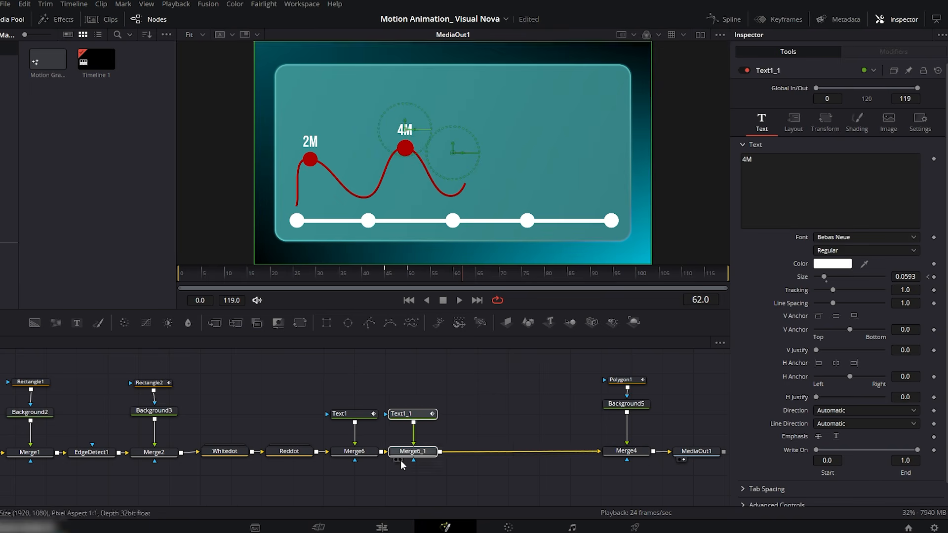
- Duplicate the 4M label's nodes, place the copy above the third red dot and change its text to 6M
{"action": "key", "text": "ctrl+c"}
{"action": "key", "text": "ctrl+v"}
{"action": "left_click", "coordinate": [522, 276]}
{"action": "left_click_drag", "start_coordinate": [405, 130], "coordinate": [490, 119]}
{"action": "left_click", "coordinate": [747, 159]}
{"action": "key", "text": "BackSpace"}
{"action": "type", "text": "6"}
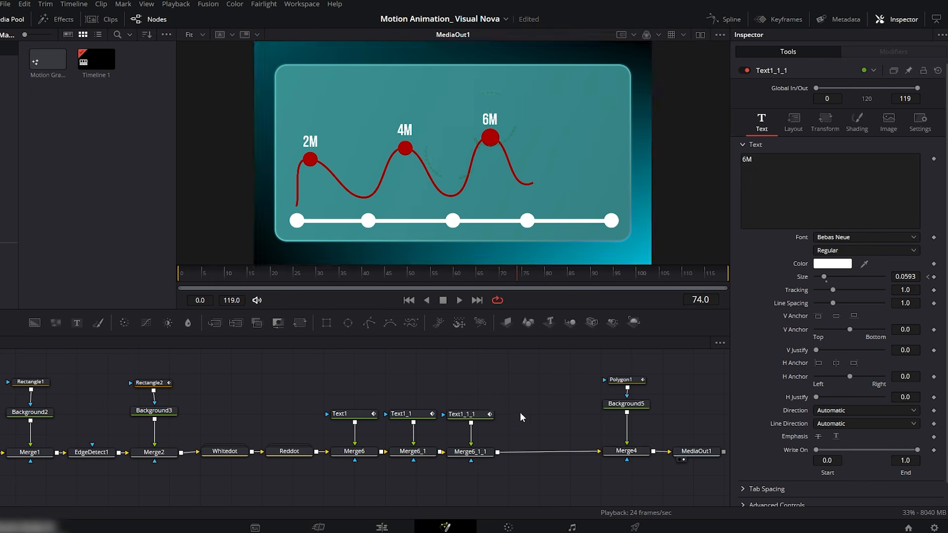
- Add another copy of the label nodes, place it above the fourth red dot and change its text to 8M
{"action": "key", "text": "ctrl+v"}
{"action": "left_click", "coordinate": [571, 269]}
{"action": "left_click_drag", "start_coordinate": [489, 120], "coordinate": [611, 78]}
{"action": "left_click", "coordinate": [747, 159]}
{"action": "key", "text": "BackSpace"}
{"action": "type", "text": "8"}
- Duplicate the 8M label's nodes, place the copy above the fifth red dot and change its text to 10M
{"action": "left_click", "coordinate": [654, 274]}
{"action": "key", "text": "ctrl+c"}
{"action": "key", "text": "ctrl+v"}
{"action": "left_click", "coordinate": [747, 159]}
{"action": "key", "text": "BackSpace"}
{"action": "type", "text": "10"}
{"action": "left_click", "coordinate": [668, 273]}
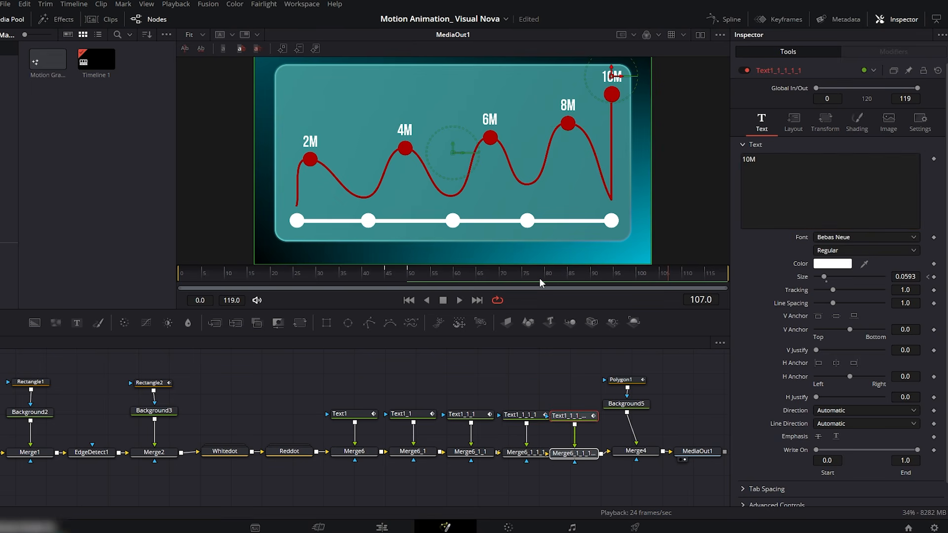
- Group all the label text and merge nodes, place the group directly after Reddot and name it Text
{"action": "left_click_drag", "start_coordinate": [566, 395], "coordinate": [342, 463]}
{"action": "key", "text": "ctrl+g"}
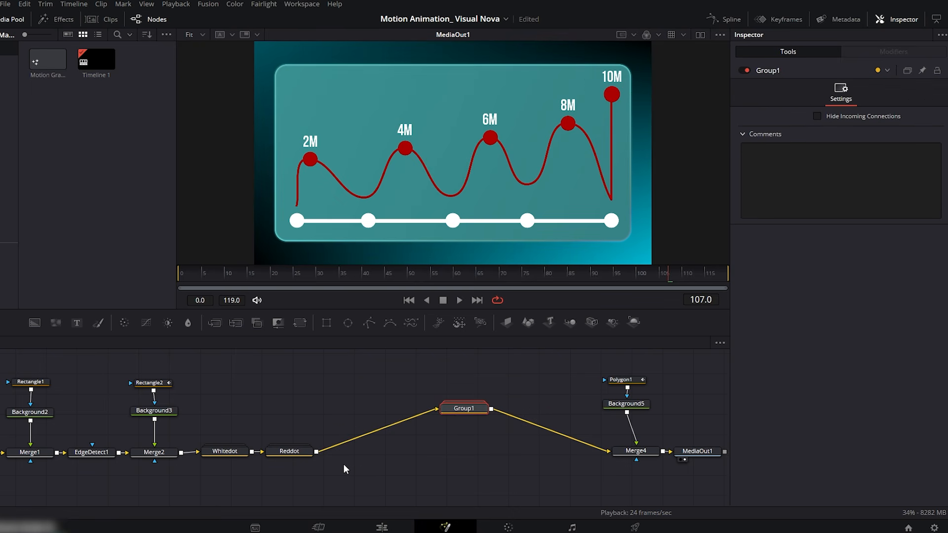
{"action": "left_click_drag", "start_coordinate": [457, 410], "coordinate": [363, 453]}
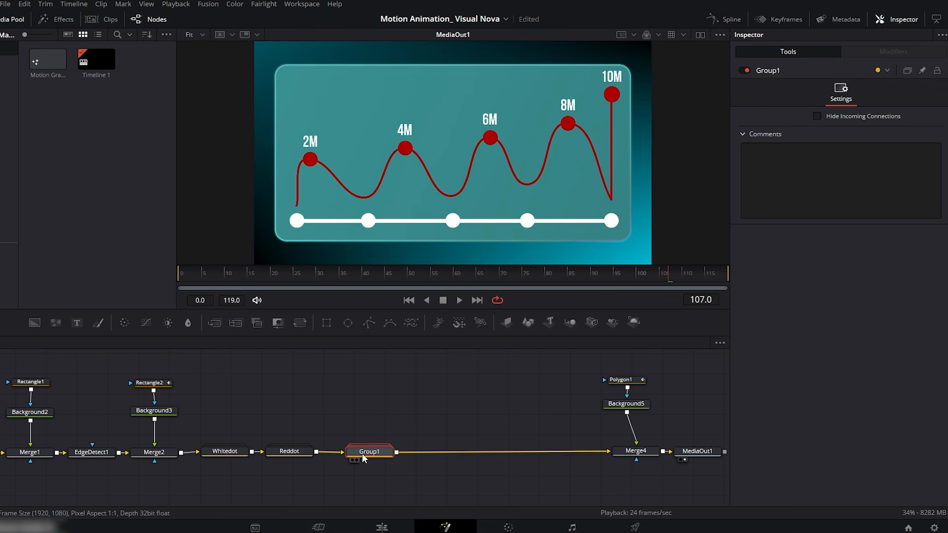
{"action": "key", "text": "F2"}
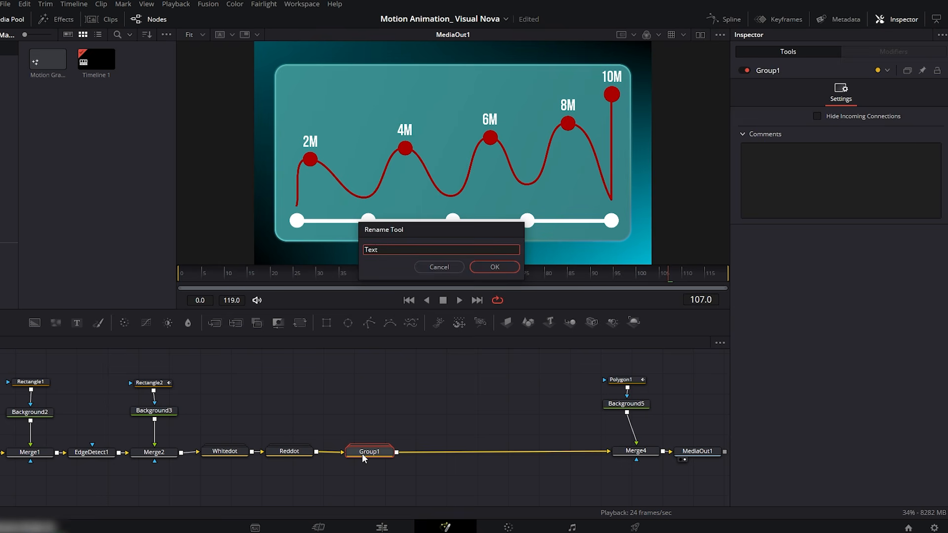
{"action": "type", "text": "Text"}
{"action": "key", "text": "Return"}
- Play back the chart from the start and scrub to frame 60 to check when the text labels appear
{"action": "left_click_drag", "start_coordinate": [251, 277], "coordinate": [174, 271]}
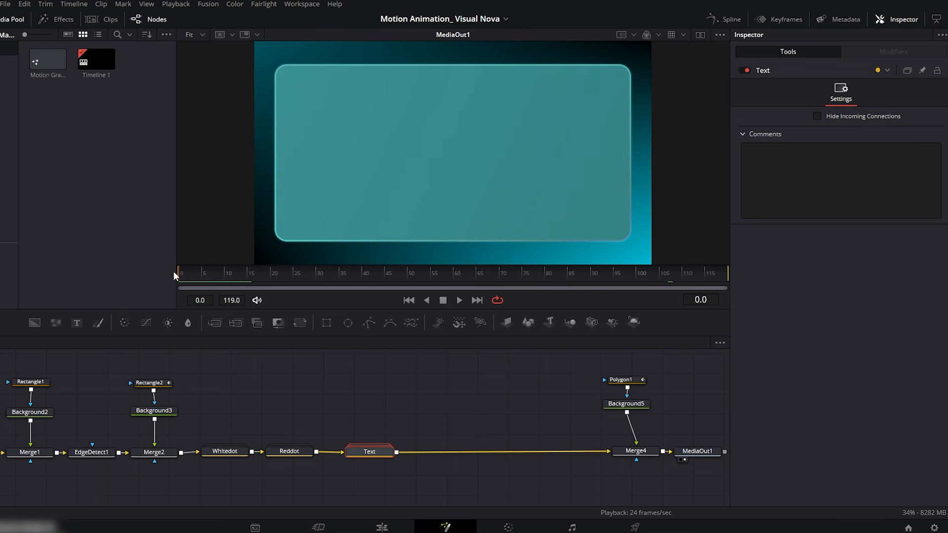
{"action": "left_click", "coordinate": [460, 301]}
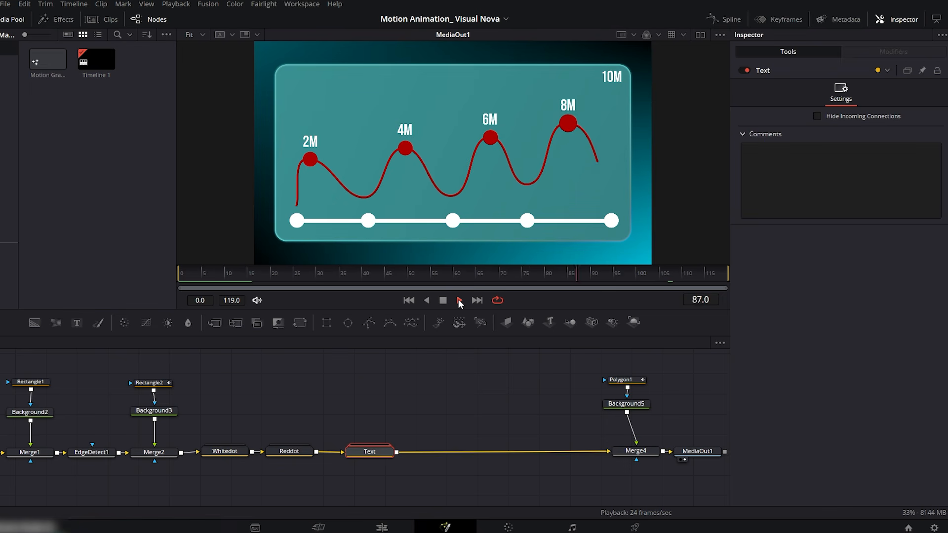
{"action": "left_click_drag", "start_coordinate": [378, 272], "coordinate": [454, 275]}
- Expand the Text group and delay the 4M label's size keyframes so they start at frame 60
{"action": "double_click", "coordinate": [367, 451]}
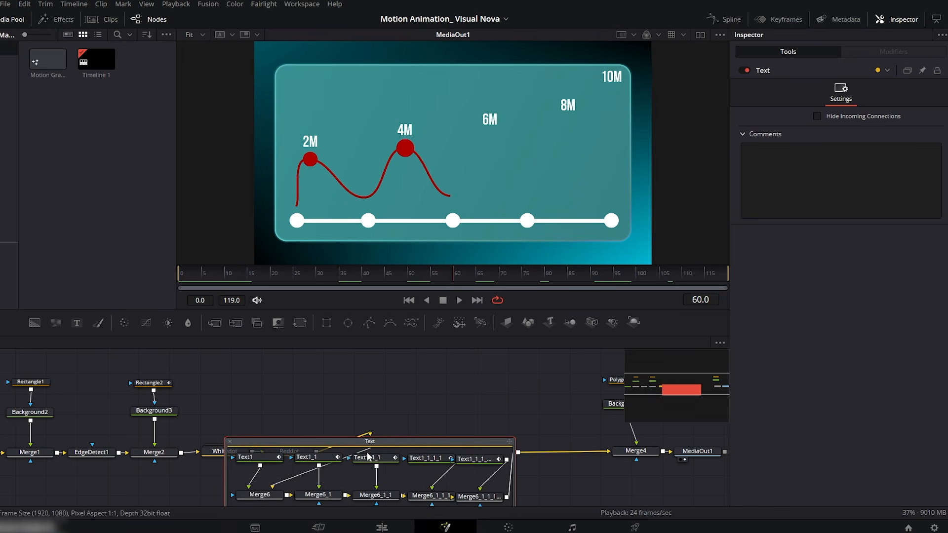
{"action": "left_click", "coordinate": [388, 433]}
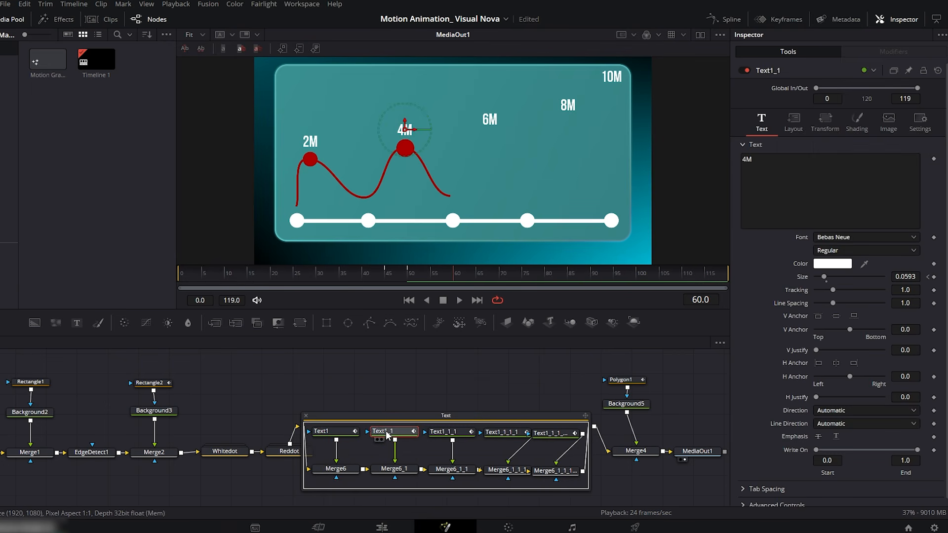
{"action": "left_click_drag", "start_coordinate": [455, 275], "coordinate": [459, 277]}
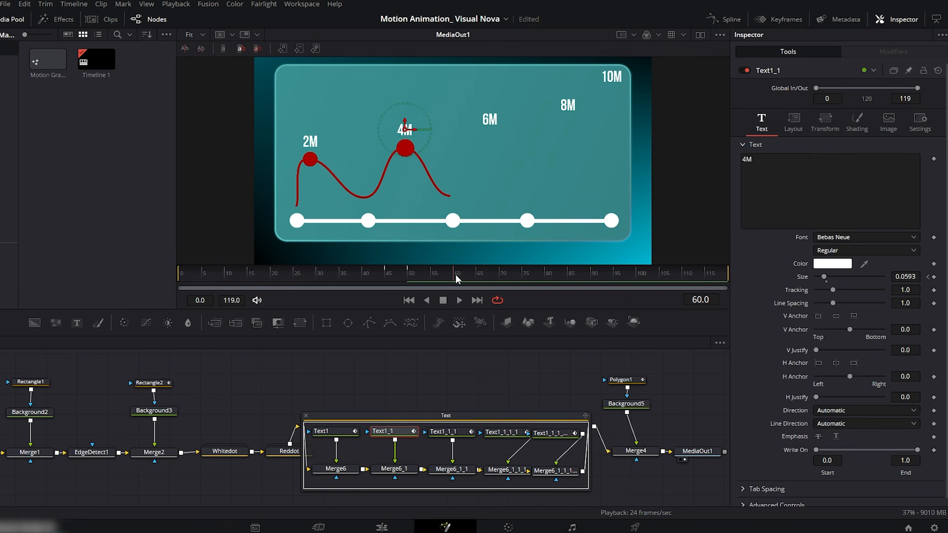
{"action": "left_click", "coordinate": [730, 22]}
{"action": "left_click", "coordinate": [681, 343]}
{"action": "left_click_drag", "start_coordinate": [711, 366], "coordinate": [487, 478]}
{"action": "scroll", "coordinate": [487, 478], "scroll_direction": "down", "scroll_amount": 8}
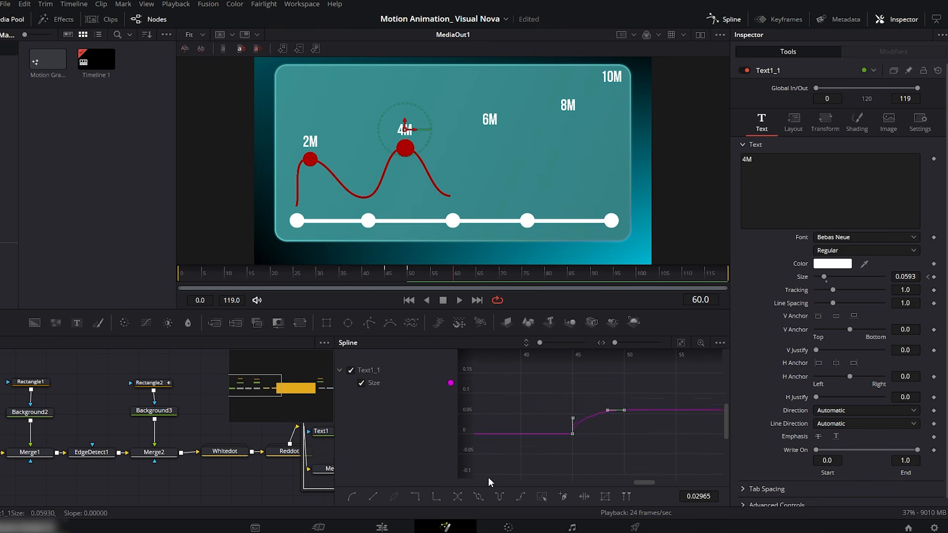
{"action": "left_click_drag", "start_coordinate": [581, 430], "coordinate": [687, 434]}
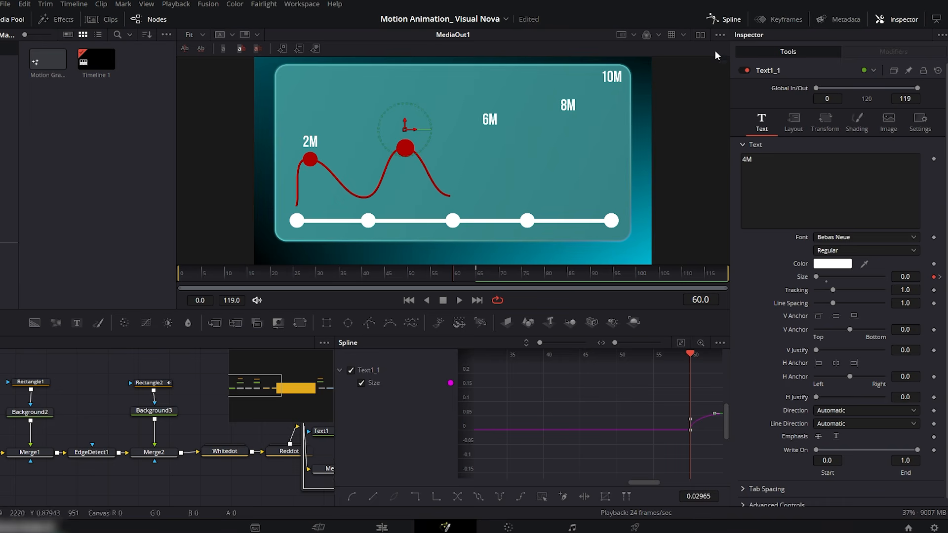
{"action": "left_click", "coordinate": [723, 19]}
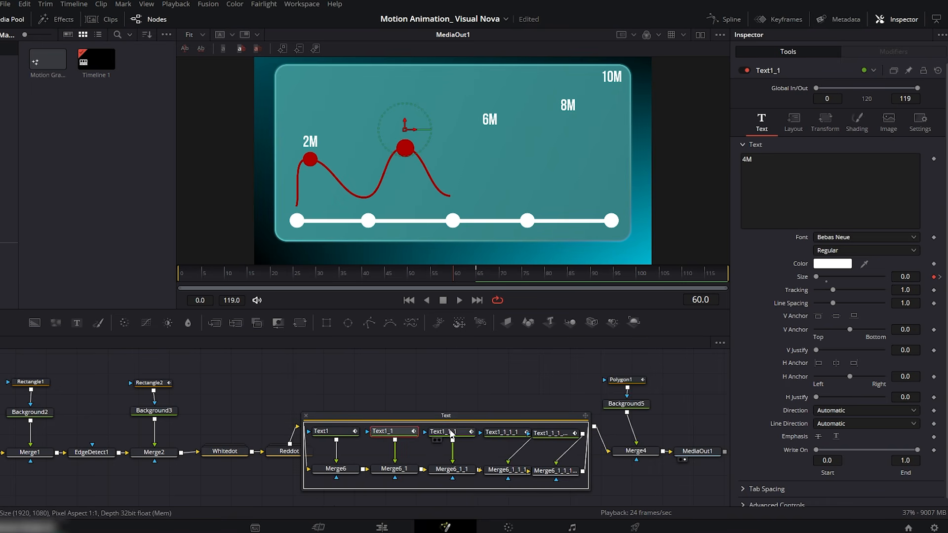
- Delay the 6M label's size keyframes so they start at frame 74
{"action": "left_click", "coordinate": [451, 436]}
{"action": "left_click", "coordinate": [522, 271]}
{"action": "left_click", "coordinate": [734, 20]}
{"action": "left_click_drag", "start_coordinate": [710, 367], "coordinate": [488, 472]}
{"action": "scroll", "coordinate": [523, 447], "scroll_direction": "down", "scroll_amount": 5}
{"action": "left_click_drag", "start_coordinate": [594, 426], "coordinate": [696, 425]}
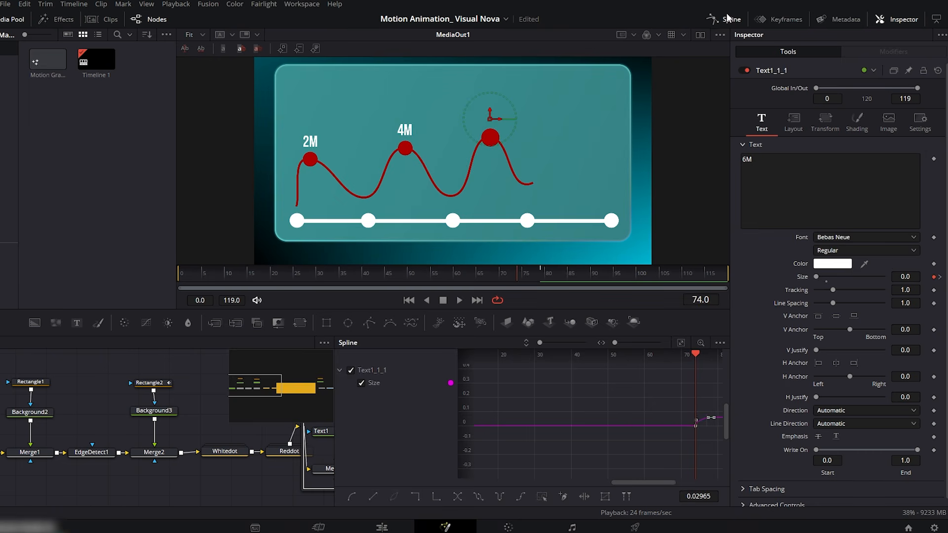
{"action": "left_click", "coordinate": [726, 19]}
- Collapse the Text group, place it back in line after Reddot, and play the animation through to frame 107
{"action": "key", "text": "Home"}
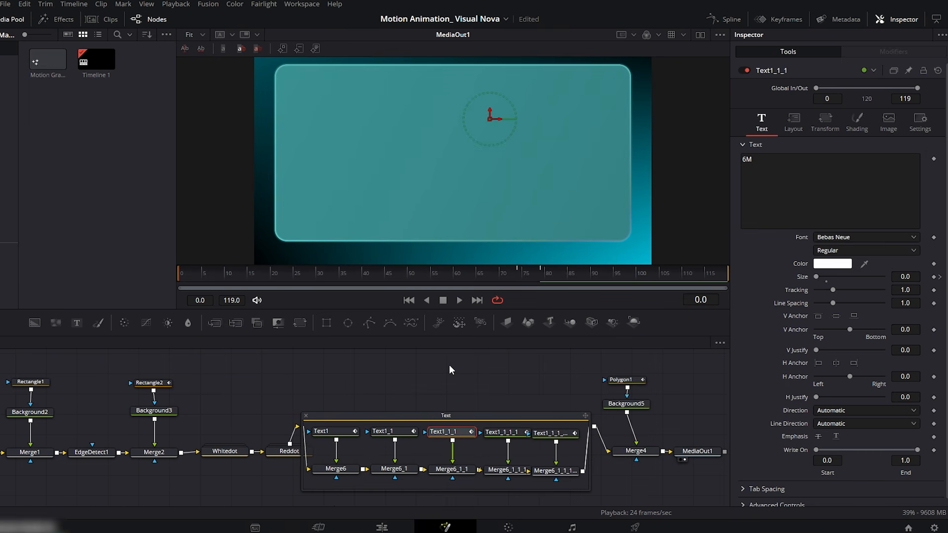
{"action": "left_click", "coordinate": [306, 417]}
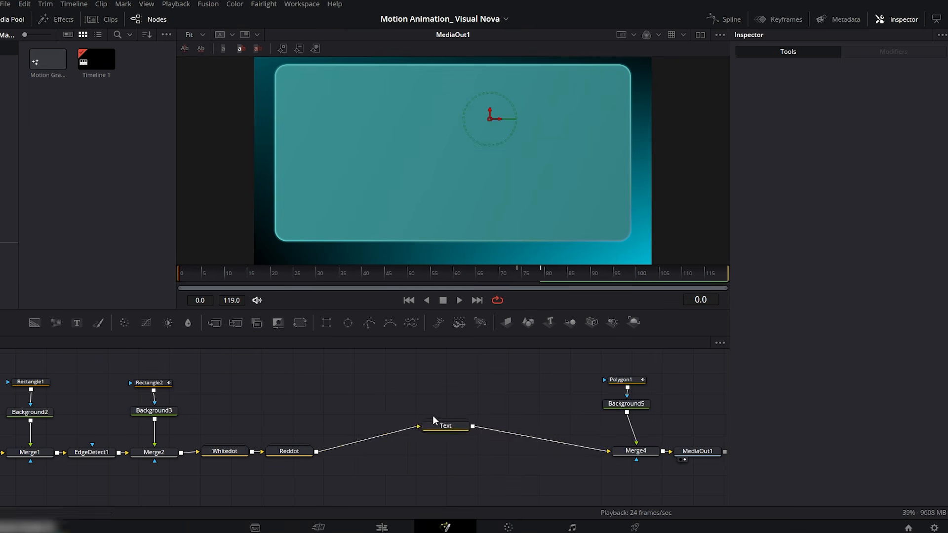
{"action": "left_click", "coordinate": [459, 301]}
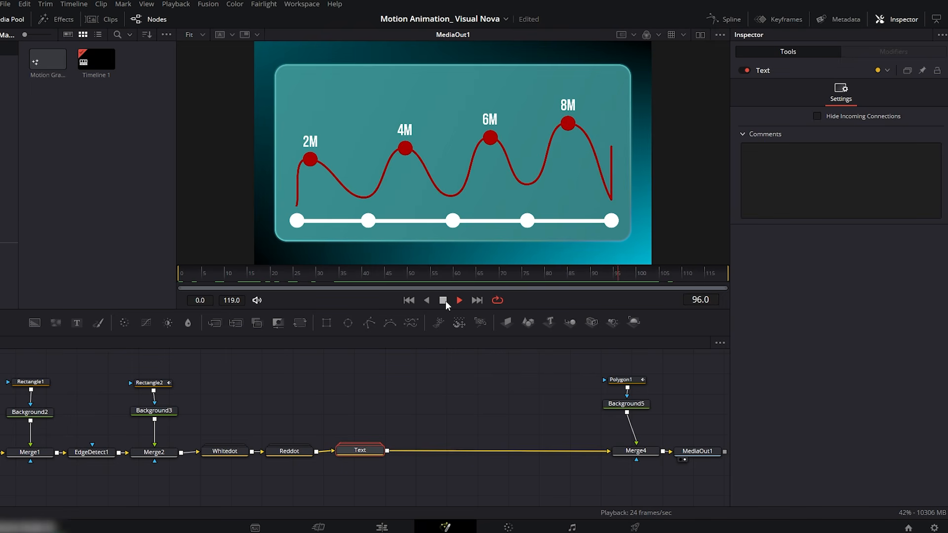
{"action": "left_click", "coordinate": [445, 301]}
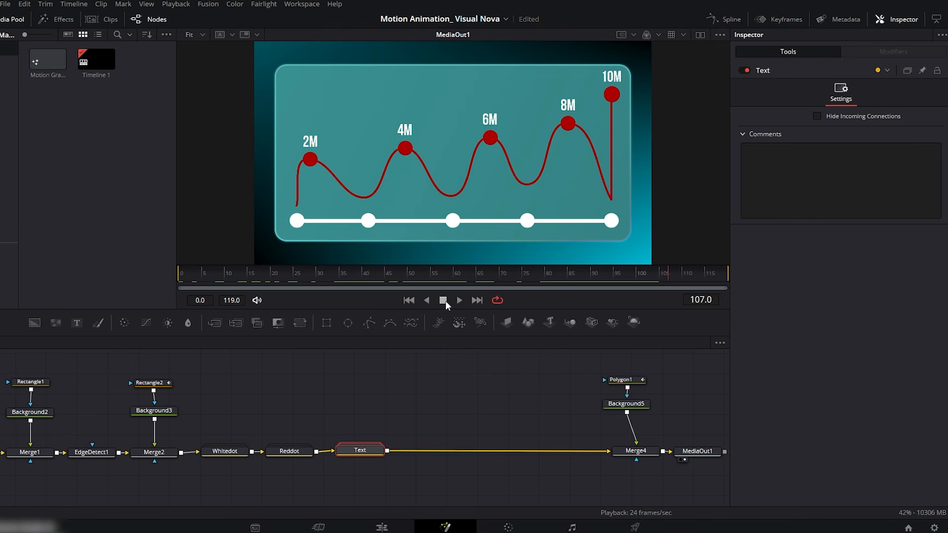
- Merge a new text node into the line after the Text group and enter the text W1
{"action": "left_click_drag", "start_coordinate": [79, 323], "coordinate": [388, 450]}
{"action": "left_click", "coordinate": [423, 415]}
{"action": "left_click", "coordinate": [777, 166]}
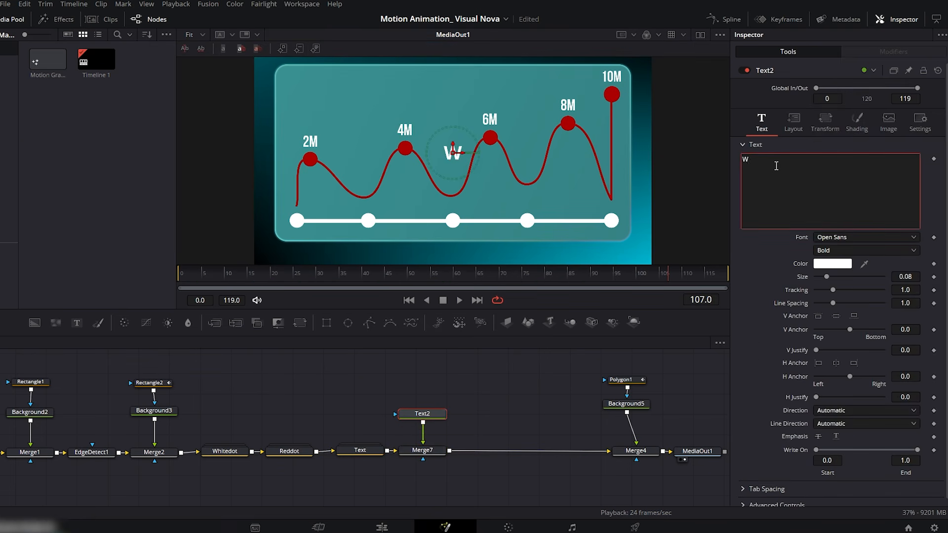
{"action": "type", "text": "W1"}
- Format the W1 label in Bebas Neue Bold and color it black (#000000)
{"action": "left_click", "coordinate": [826, 236]}
{"action": "left_click", "coordinate": [832, 235]}
{"action": "left_click", "coordinate": [841, 250]}
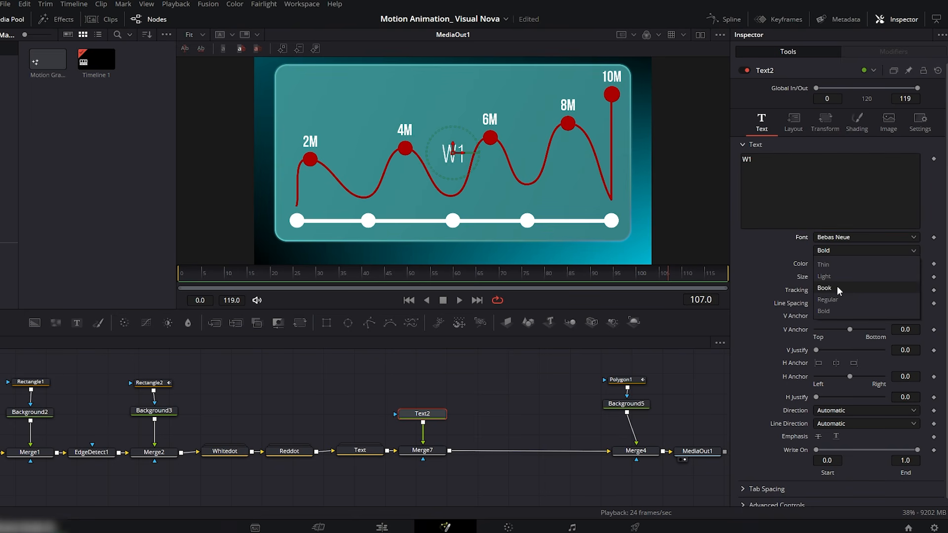
{"action": "left_click", "coordinate": [834, 311]}
{"action": "left_click", "coordinate": [832, 264]}
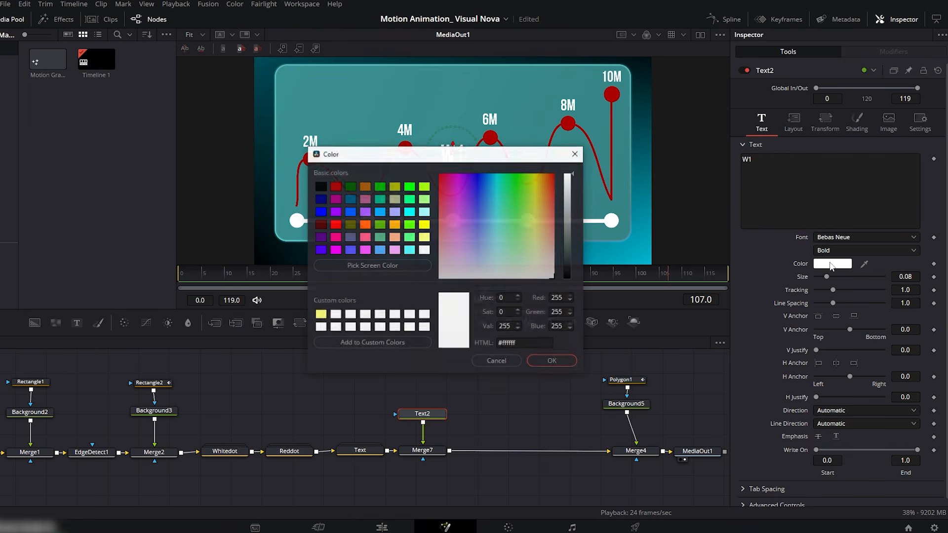
{"action": "left_click", "coordinate": [320, 186]}
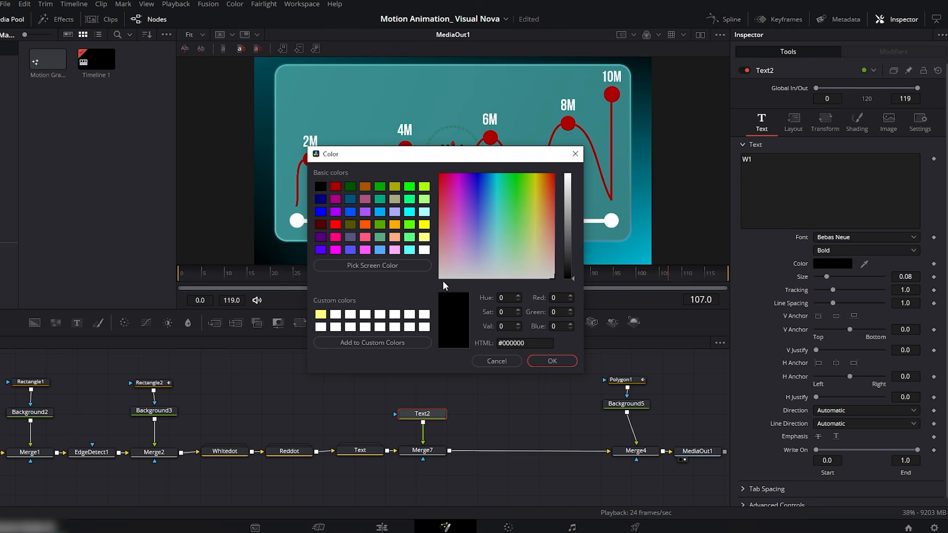
{"action": "left_click", "coordinate": [551, 361]}
- Position the W1 label on the first white timeline dot and set its size to 0.035
{"action": "left_click_drag", "start_coordinate": [455, 155], "coordinate": [298, 221]}
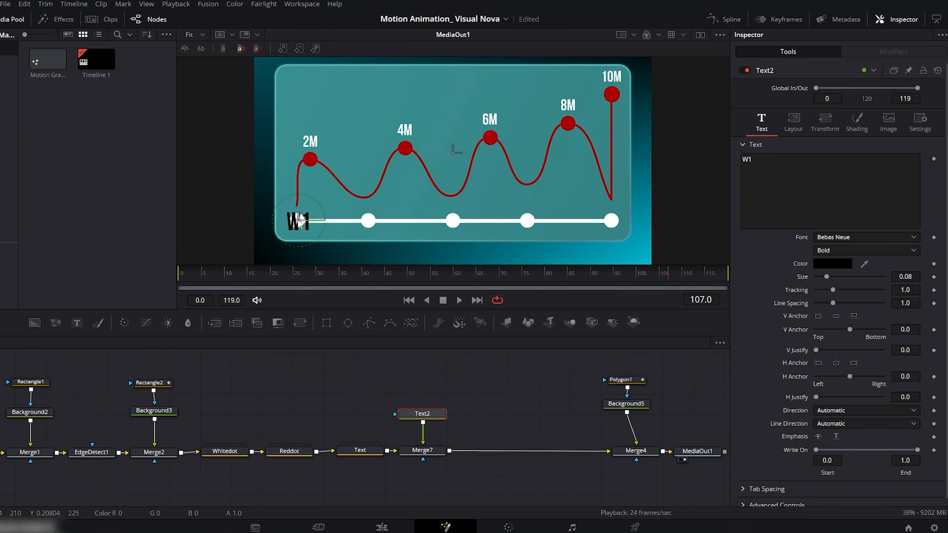
{"action": "left_click_drag", "start_coordinate": [824, 277], "coordinate": [822, 277]}
{"action": "left_click_drag", "start_coordinate": [307, 221], "coordinate": [297, 210]}
{"action": "left_click", "coordinate": [905, 277]}
{"action": "type", "text": "0.035"}
{"action": "key", "text": "Return"}
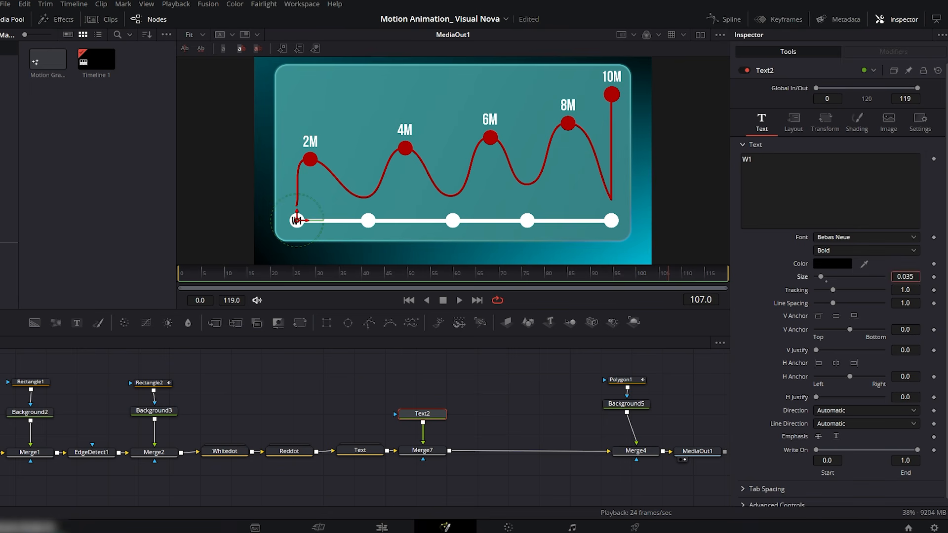
- Animate the W1 label's size from 0 at frame 30 to 0.035 at frame 35
{"action": "left_click_drag", "start_coordinate": [244, 271], "coordinate": [340, 275]}
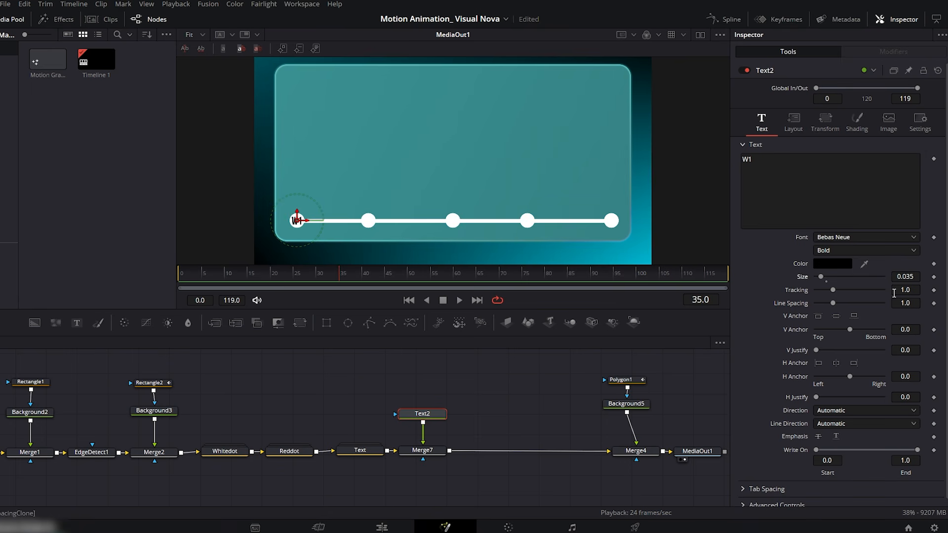
{"action": "left_click", "coordinate": [934, 277]}
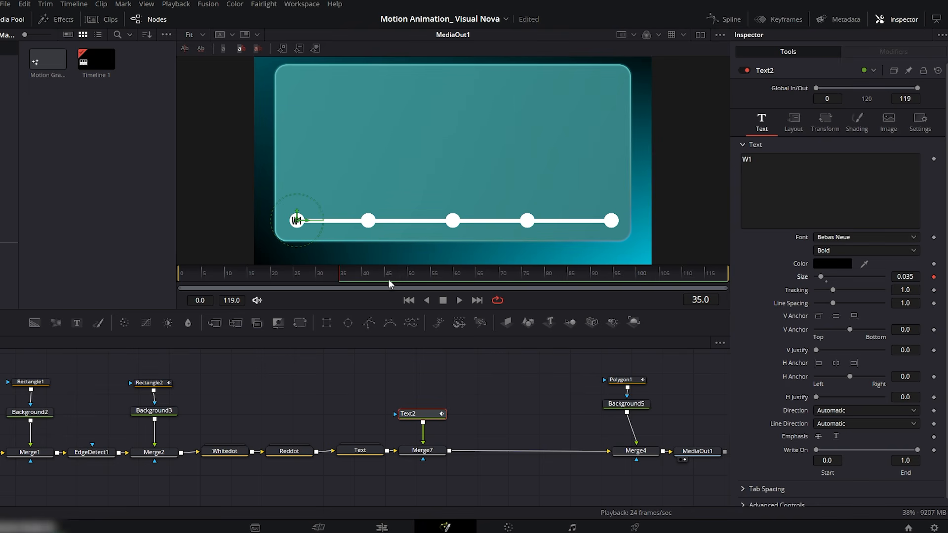
{"action": "left_click_drag", "start_coordinate": [335, 275], "coordinate": [318, 277]}
{"action": "left_click", "coordinate": [903, 277]}
{"action": "type", "text": "0"}
{"action": "key", "text": "Return"}
{"action": "left_click_drag", "start_coordinate": [302, 276], "coordinate": [339, 277]}
- Duplicate the W1 label with its merge, change the text to W2 and place it on the second timeline dot
{"action": "key", "text": "ctrl+v"}
{"action": "left_click", "coordinate": [764, 163]}
{"action": "type", "text": "2"}
{"action": "left_click_drag", "start_coordinate": [297, 221], "coordinate": [453, 221]}
- Add another label copy reading W3 on the third dot and shift the wave nodes to make room in the flow
{"action": "key", "text": "ctrl+v"}
{"action": "left_click", "coordinate": [536, 415]}
{"action": "left_click", "coordinate": [770, 166]}
{"action": "type", "text": "3"}
{"action": "left_click_drag", "start_coordinate": [600, 371], "coordinate": [659, 419]}
{"action": "left_click_drag", "start_coordinate": [626, 403], "coordinate": [638, 404]}
{"action": "left_click_drag", "start_coordinate": [550, 394], "coordinate": [535, 434]}
- Add another label copy with its merge in line, change the text to W4 and place it on the fourth dot
{"action": "key", "text": "ctrl+v"}
{"action": "left_click_drag", "start_coordinate": [711, 368], "coordinate": [712, 451]}
{"action": "left_click_drag", "start_coordinate": [587, 453], "coordinate": [596, 454]}
{"action": "left_click", "coordinate": [595, 415]}
{"action": "left_click", "coordinate": [765, 163]}
{"action": "type", "text": "4"}
{"action": "left_click_drag", "start_coordinate": [462, 225], "coordinate": [620, 222]}
- Add a final label copy with the text W5 on the last timeline dot
{"action": "key", "text": "ctrl+v"}
{"action": "left_click", "coordinate": [765, 163]}
{"action": "type", "text": "5"}
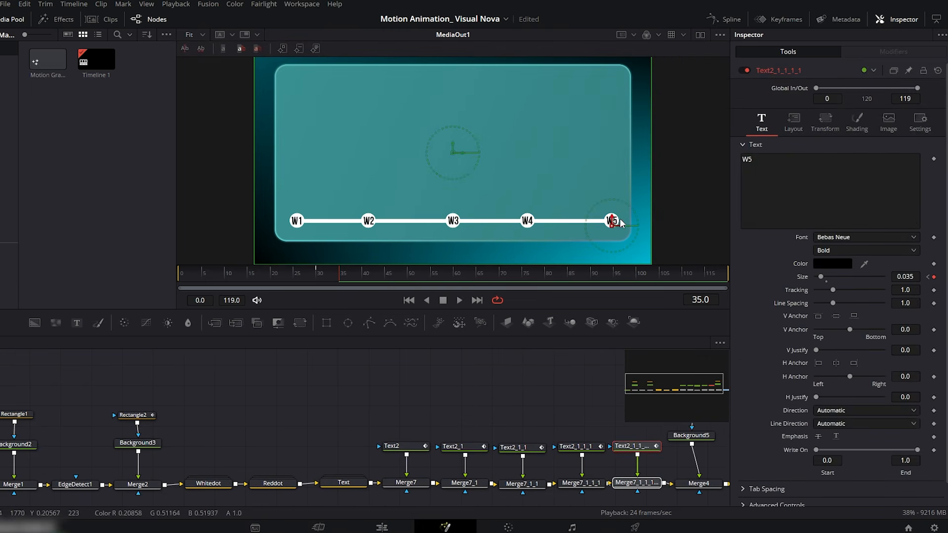
- Group the five week label nodes with their merges and rename the group Day Text
{"action": "left_click_drag", "start_coordinate": [404, 434], "coordinate": [641, 488]}
{"action": "key", "text": "ctrl+g"}
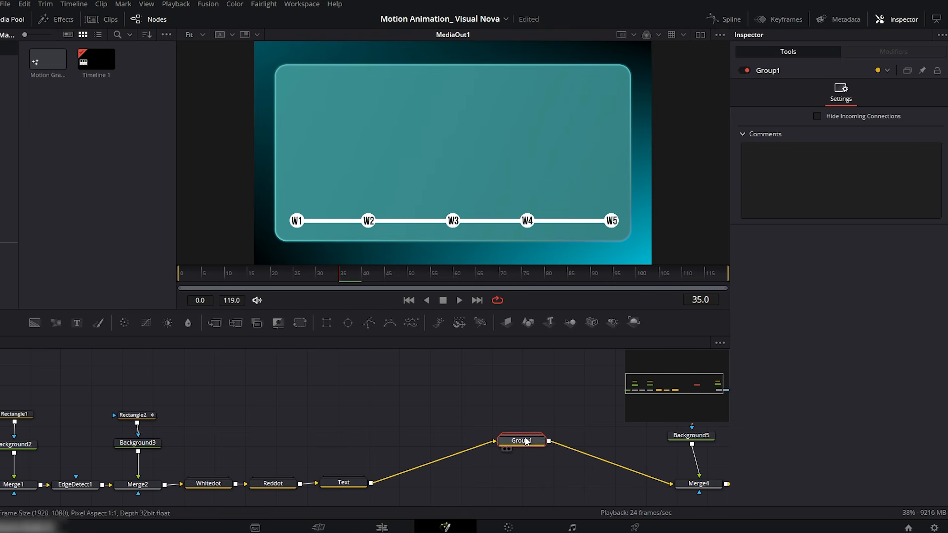
{"action": "key", "text": "F2"}
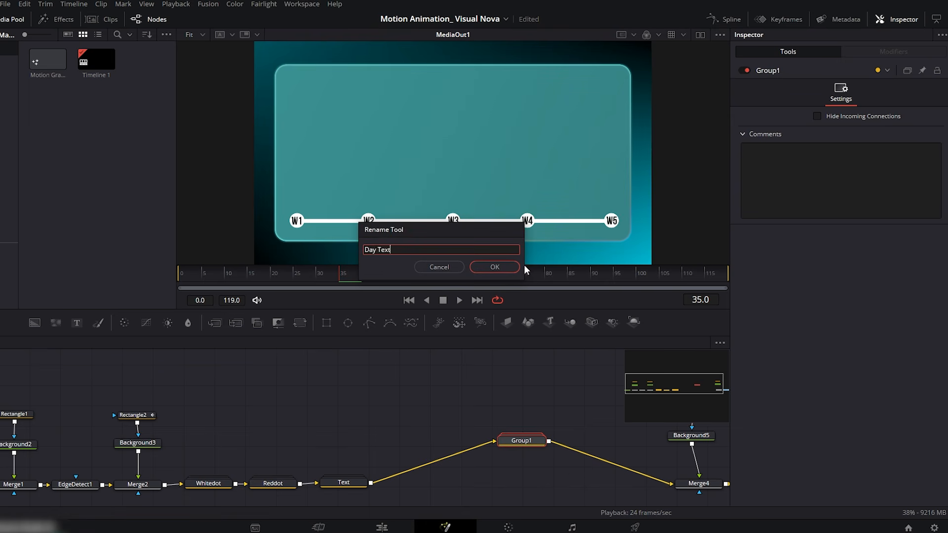
{"action": "left_click", "coordinate": [514, 267]}
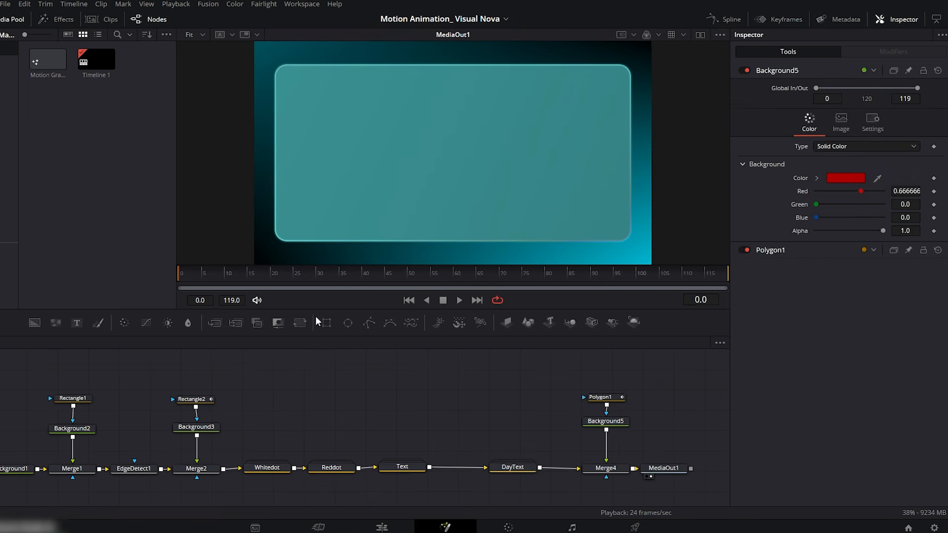
- Enlarge the viewer and play the animation from the first frame to review the week labels
{"action": "left_click_drag", "start_coordinate": [318, 309], "coordinate": [318, 323]}
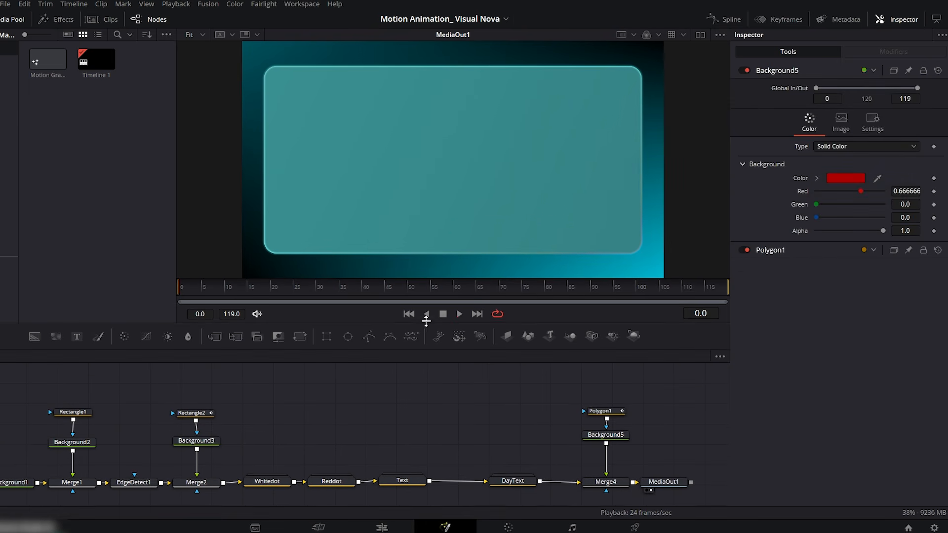
{"action": "left_click", "coordinate": [459, 314]}
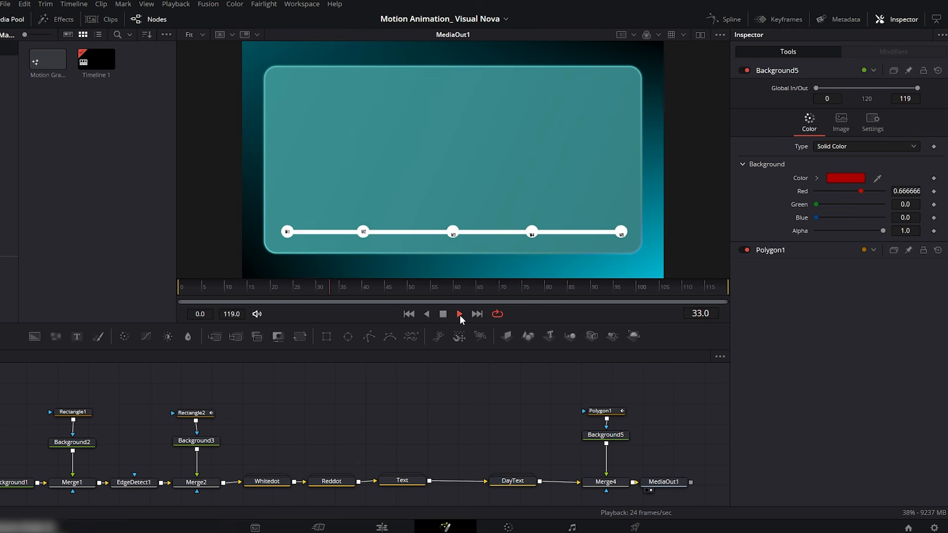